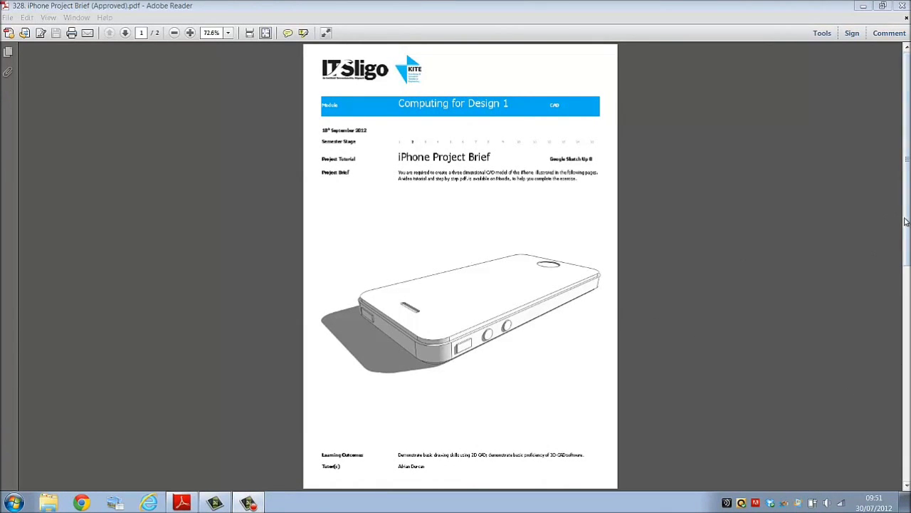
View the dimensioned iPhone front view on page 2 of the brief at 125%, then minimise Reader
{"action": "left_click_drag", "start_coordinate": [905, 220], "coordinate": [907, 478]}
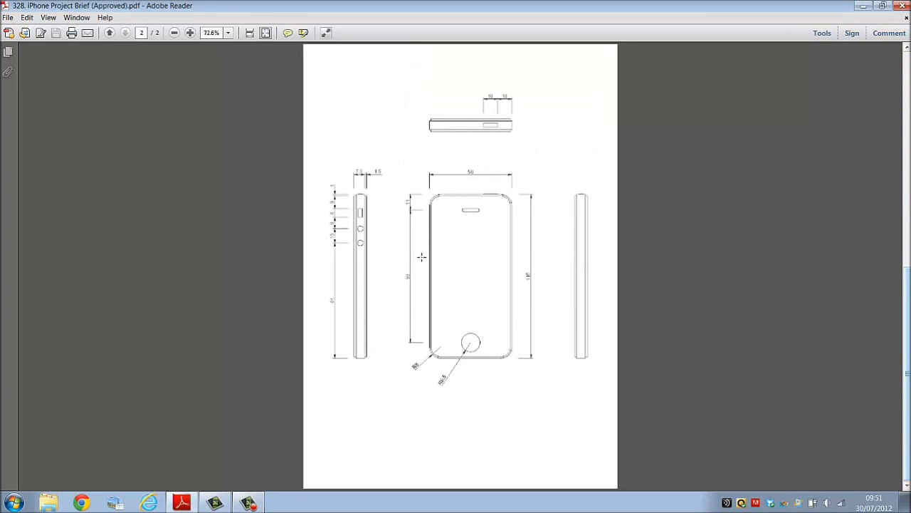
{"action": "left_click", "coordinate": [190, 33]}
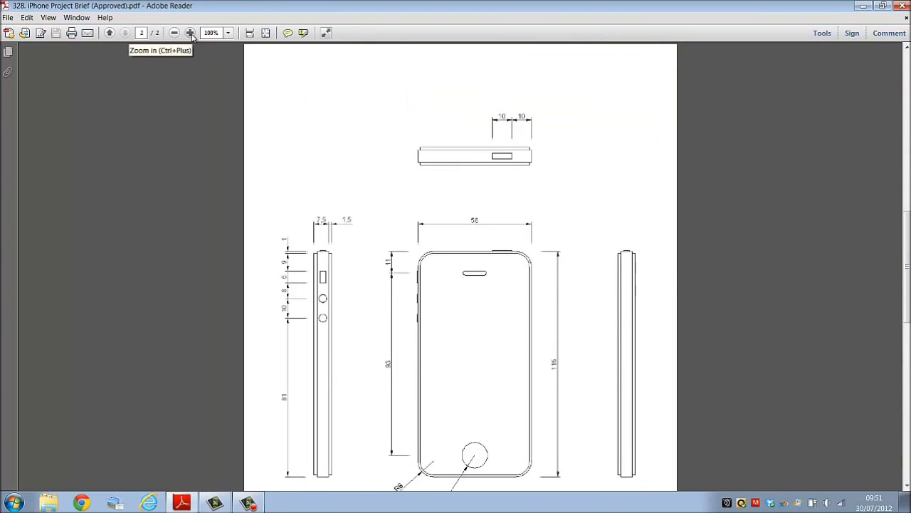
{"action": "left_click", "coordinate": [190, 32]}
{"action": "scroll", "coordinate": [494, 257], "scroll_direction": "down", "scroll_amount": 3}
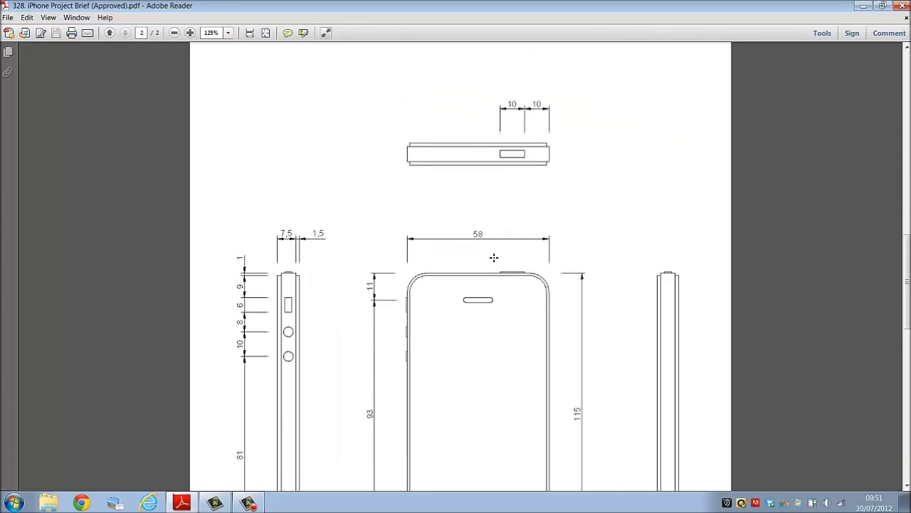
{"action": "scroll", "coordinate": [494, 257], "scroll_direction": "down", "scroll_amount": 4}
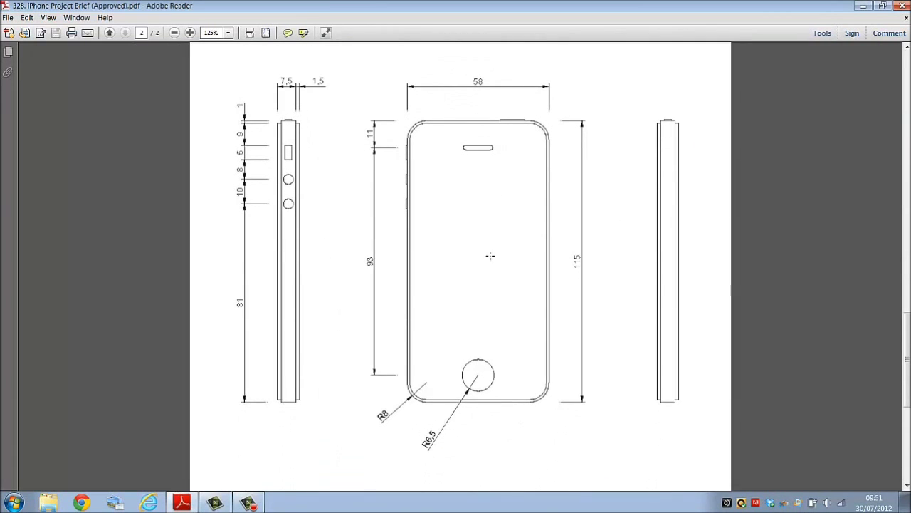
{"action": "left_click", "coordinate": [862, 8]}
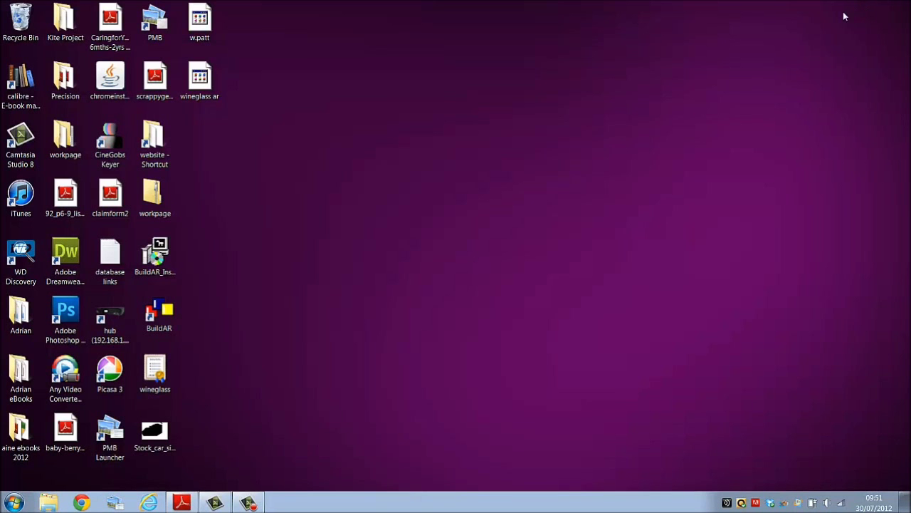
Launch SketchUp 8 with the Product Design and Woodworking – Millimeters template
{"action": "left_click", "coordinate": [14, 502]}
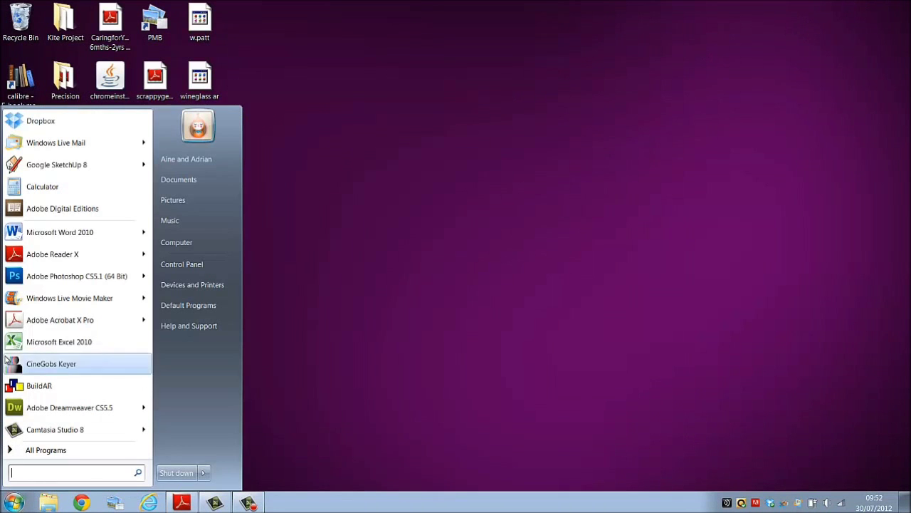
{"action": "left_click", "coordinate": [57, 167]}
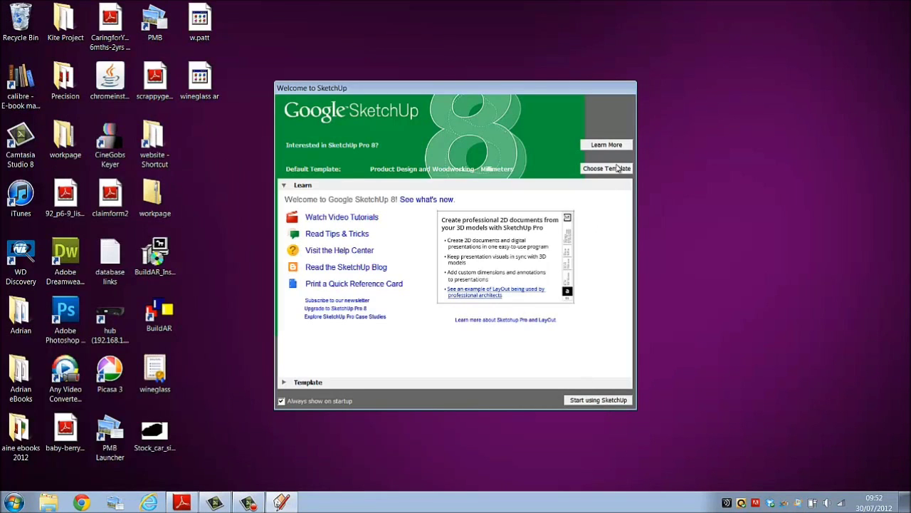
{"action": "left_click", "coordinate": [613, 168]}
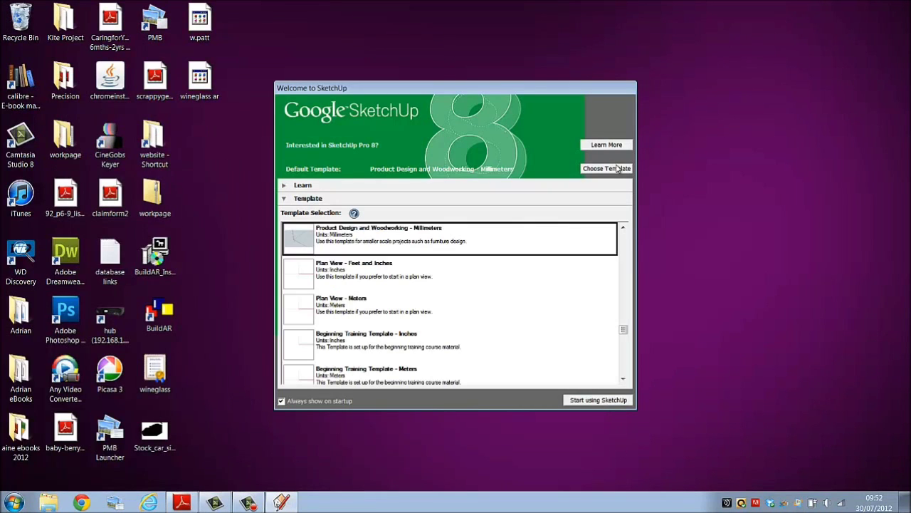
{"action": "left_click", "coordinate": [600, 400]}
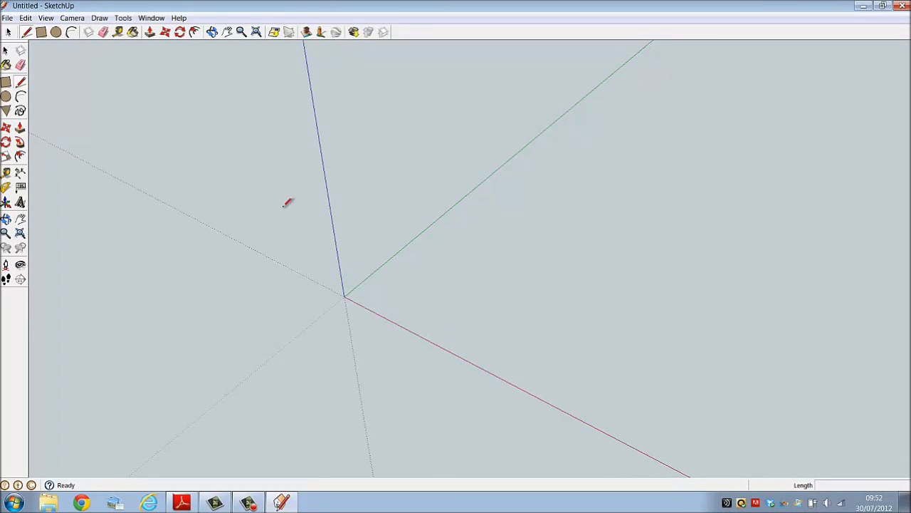
Draw a closed 115 × 58 mm rectangle with the Line tool, starting at the origin
{"action": "left_click", "coordinate": [27, 33]}
{"action": "left_click", "coordinate": [345, 295]}
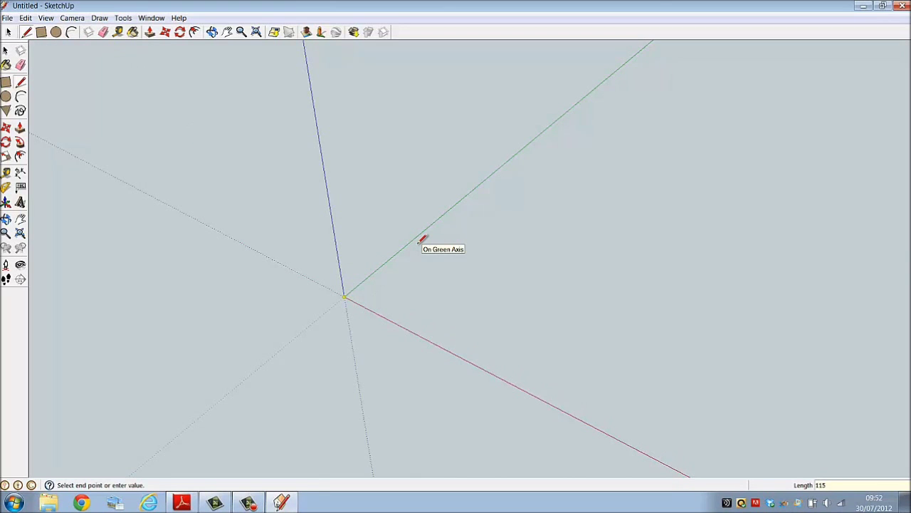
{"action": "scroll", "coordinate": [350, 291], "scroll_direction": "up", "scroll_amount": 1}
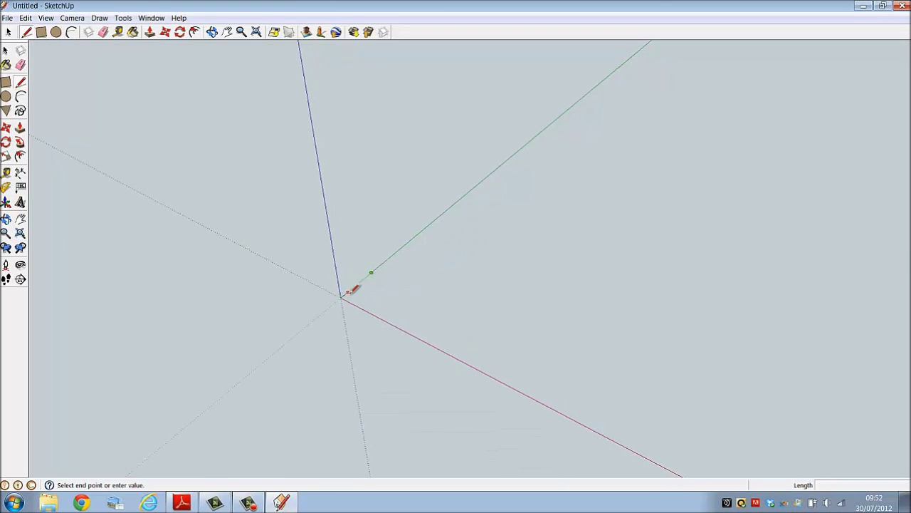
{"action": "scroll", "coordinate": [349, 292], "scroll_direction": "up", "scroll_amount": 10}
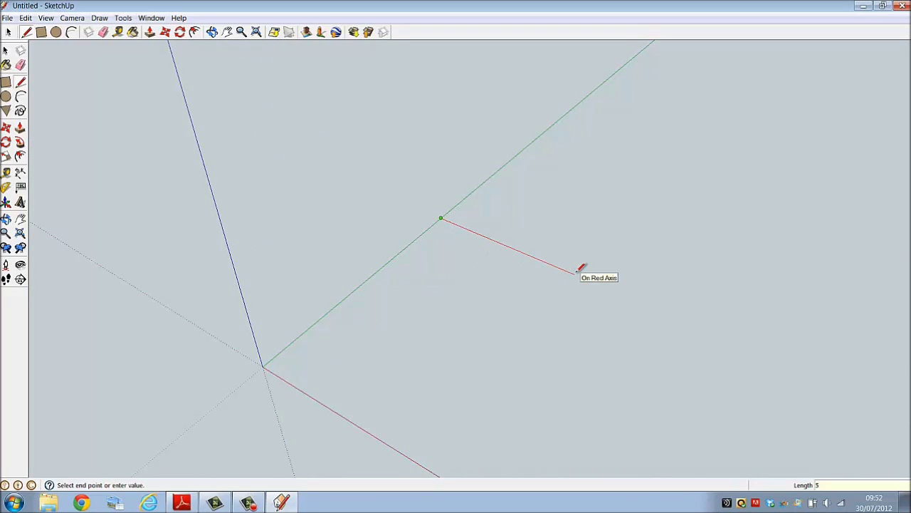
{"action": "key", "text": "Return"}
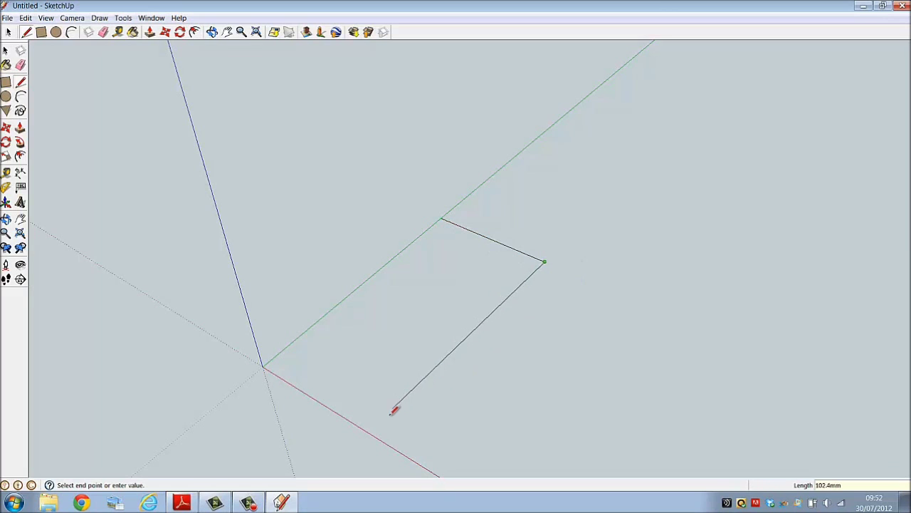
{"action": "left_click", "coordinate": [380, 439]}
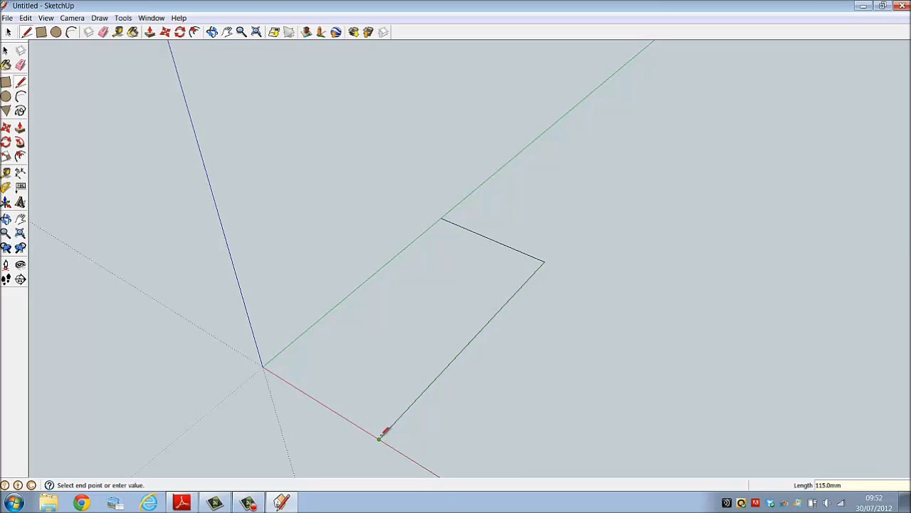
{"action": "left_click", "coordinate": [264, 367]}
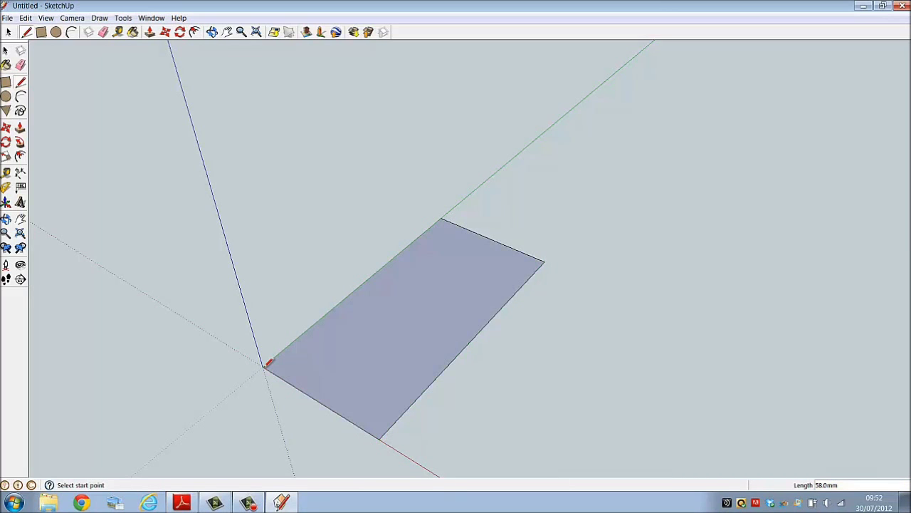
{"action": "left_click", "coordinate": [72, 18]}
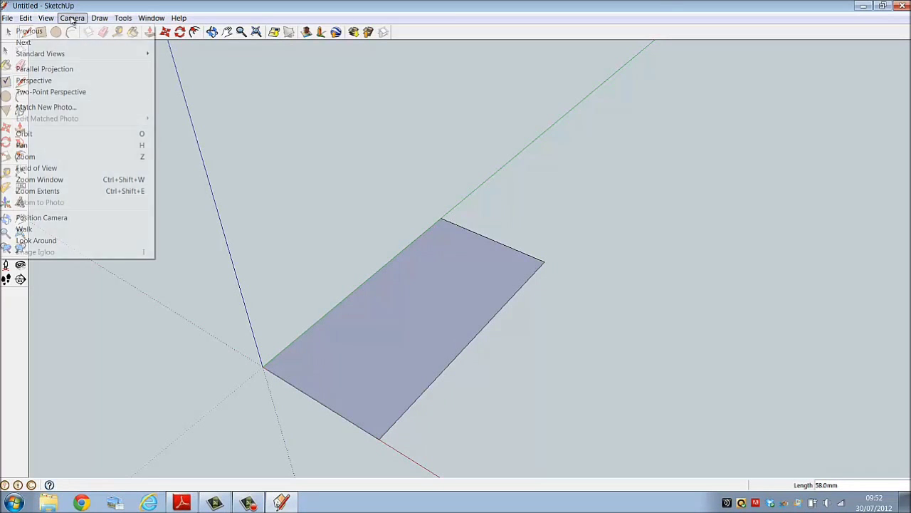
Switch the camera to Parallel Projection and the Top standard view
{"action": "left_click", "coordinate": [62, 71]}
{"action": "left_click", "coordinate": [73, 18]}
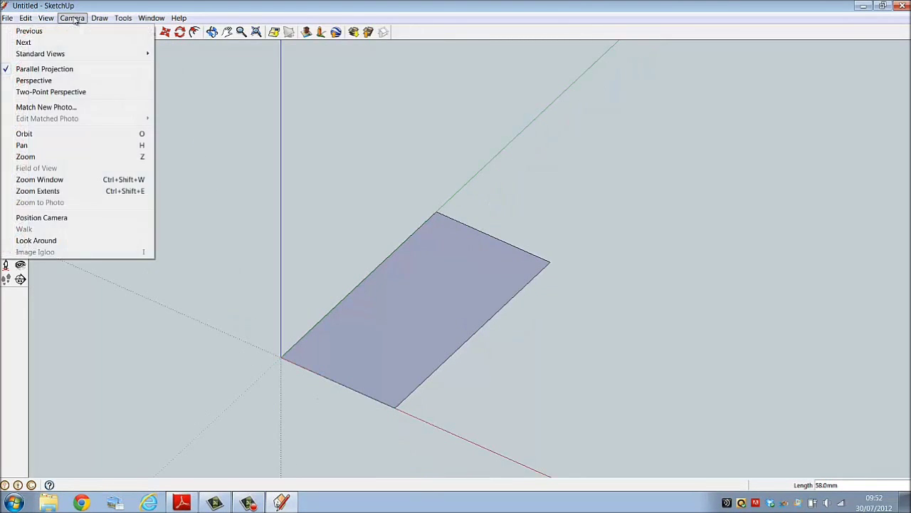
{"action": "mouse_move", "coordinate": [74, 57]}
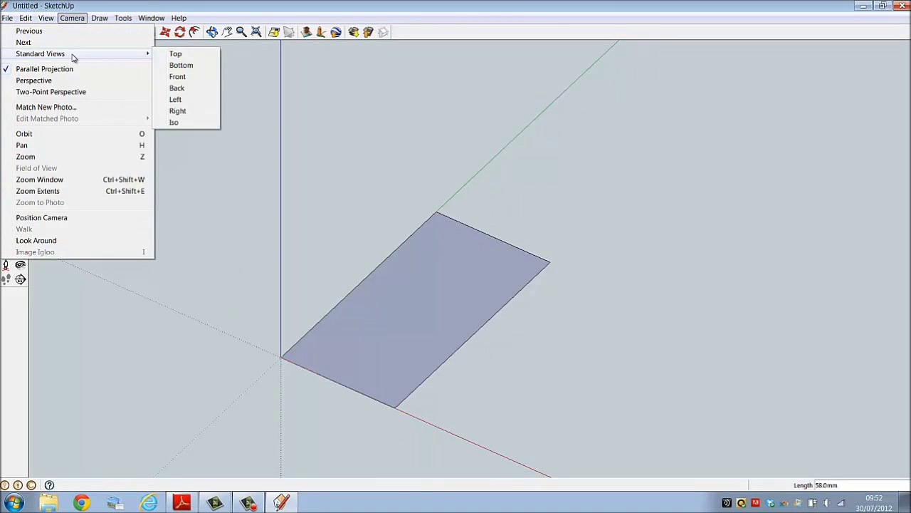
{"action": "left_click", "coordinate": [178, 55]}
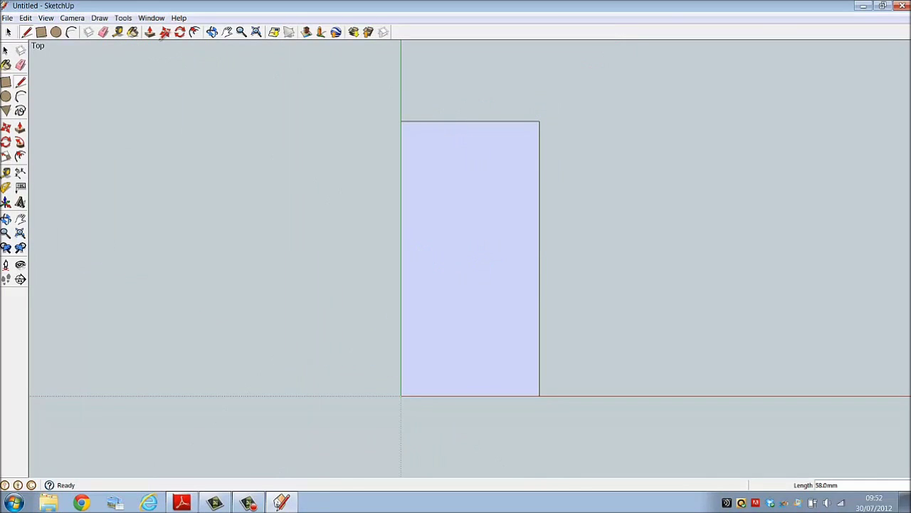
{"action": "left_click", "coordinate": [197, 36]}
Offset the rectangle's edges 8 mm inward to create an inner outline
{"action": "left_click", "coordinate": [477, 122]}
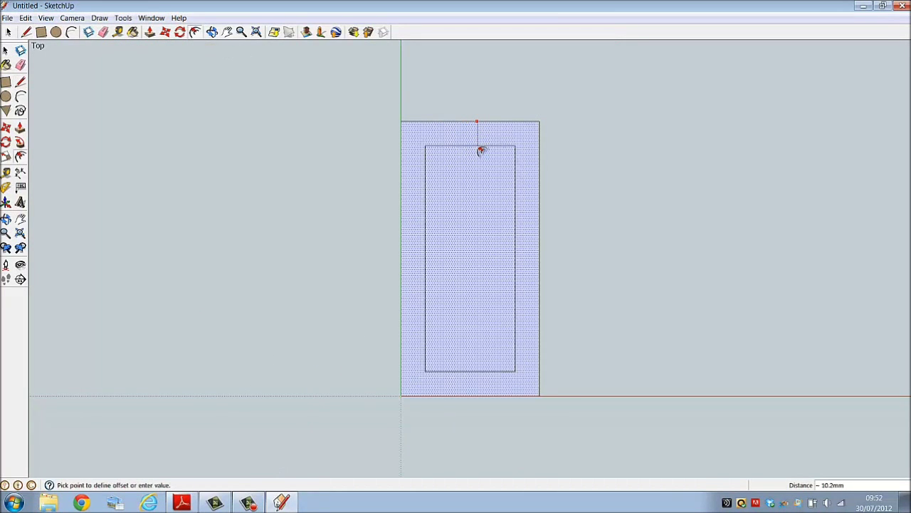
{"action": "type", "text": "8"}
{"action": "key", "text": "Return"}
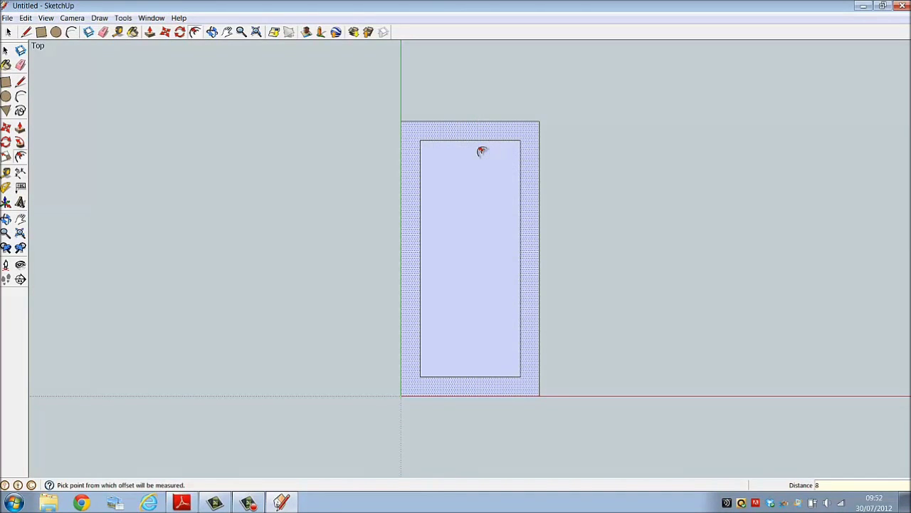
{"action": "key", "text": "Escape"}
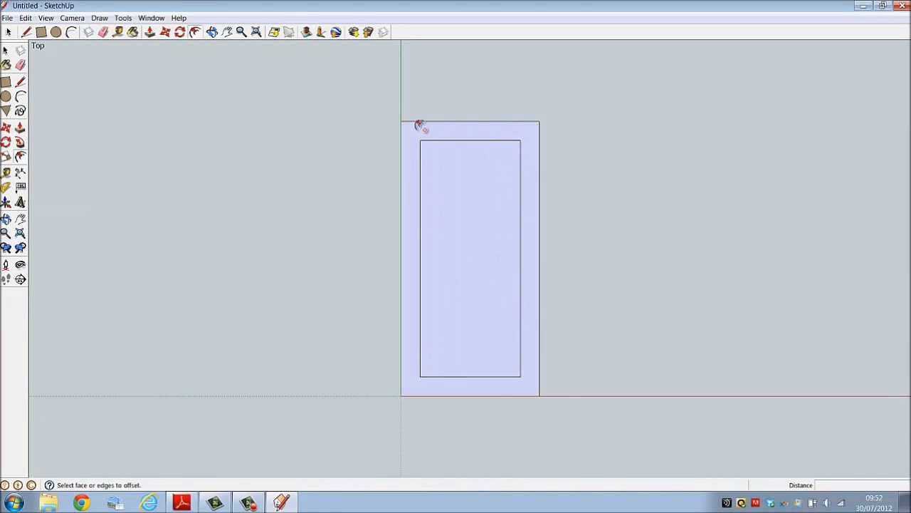
{"action": "scroll", "coordinate": [420, 126], "scroll_direction": "up", "scroll_amount": 3}
{"action": "scroll", "coordinate": [420, 125], "scroll_direction": "up", "scroll_amount": 5}
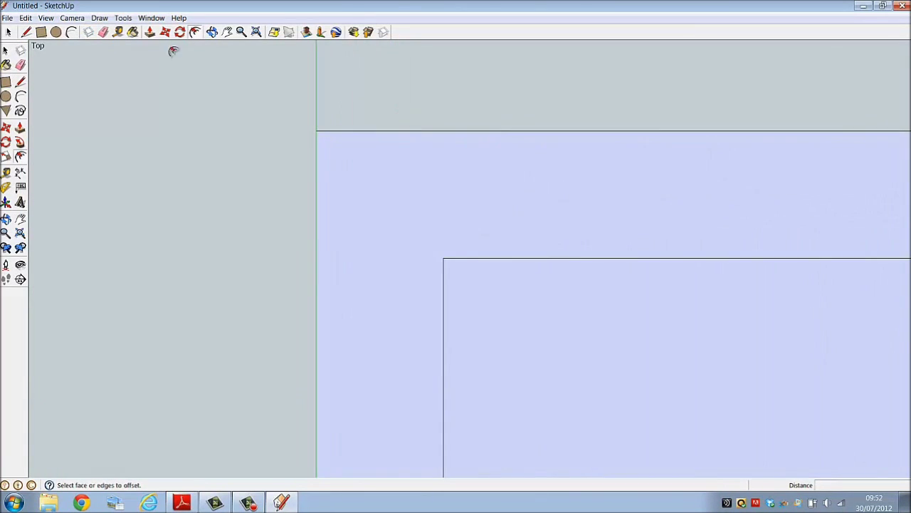
{"action": "left_click", "coordinate": [55, 32]}
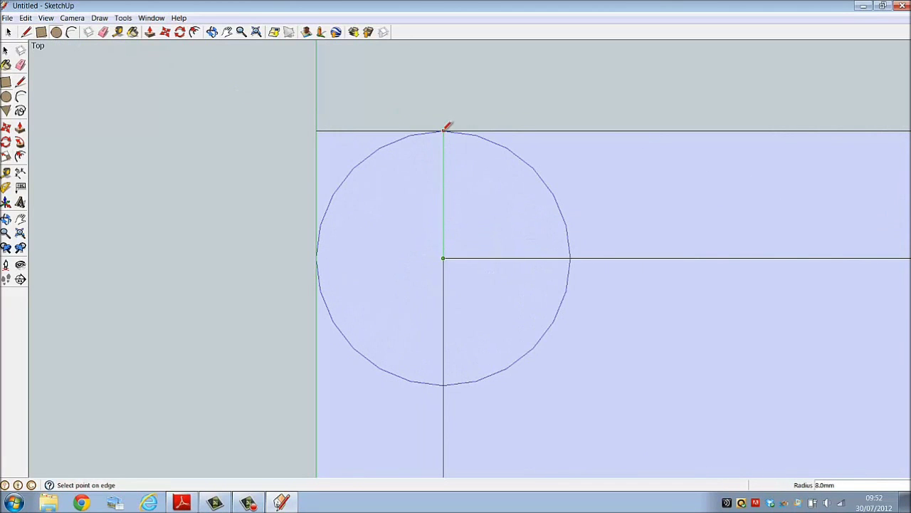
Draw 8 mm-radius circles centred on the inner outline's top-left and top-right corners
{"action": "left_click", "coordinate": [444, 130]}
{"action": "scroll", "coordinate": [176, 197], "scroll_direction": "down", "scroll_amount": 5}
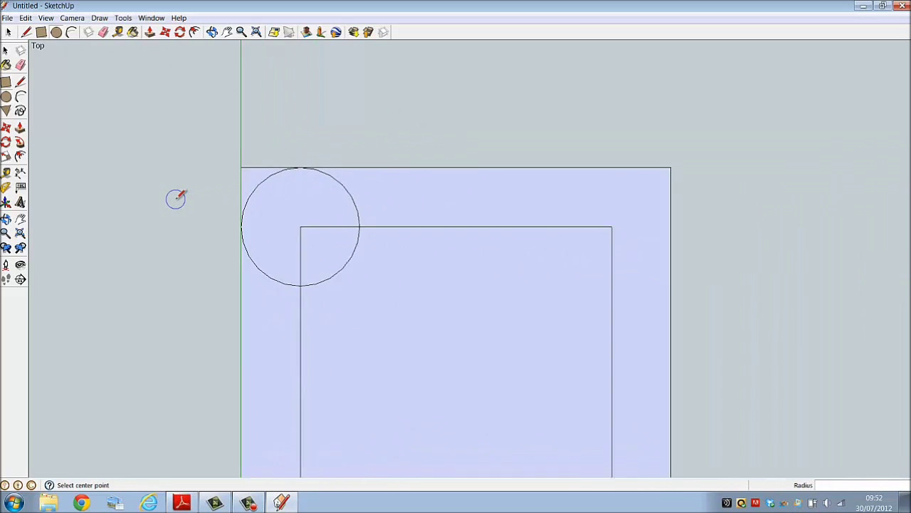
{"action": "left_click", "coordinate": [572, 224]}
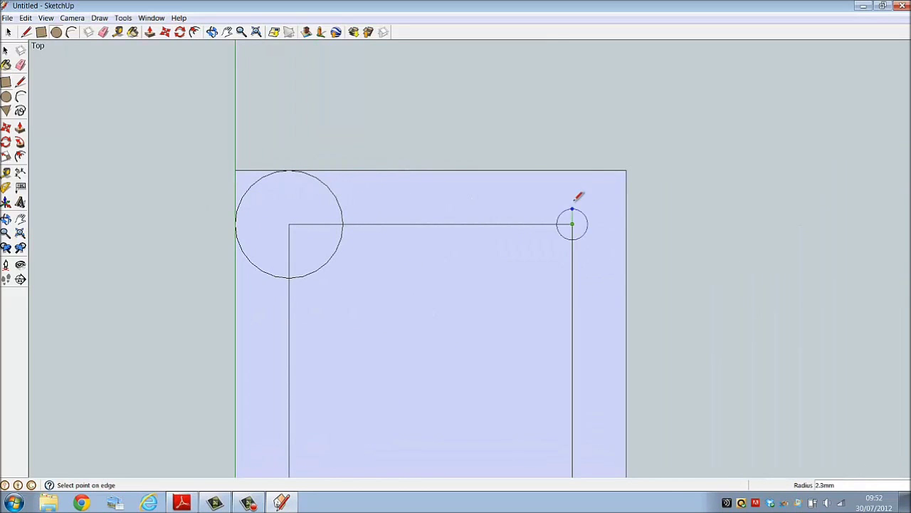
{"action": "left_click", "coordinate": [579, 169]}
{"action": "scroll", "coordinate": [525, 155], "scroll_direction": "down", "scroll_amount": 5}
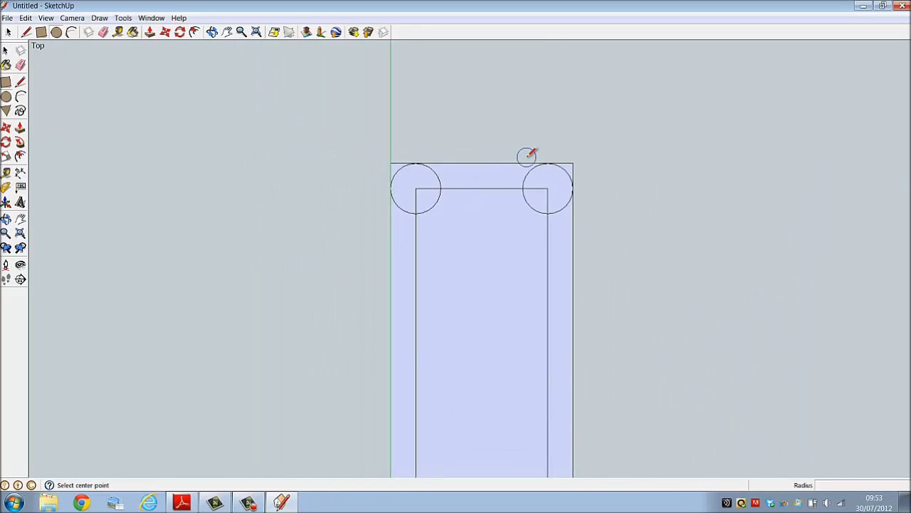
{"action": "scroll", "coordinate": [442, 385], "scroll_direction": "up", "scroll_amount": 5}
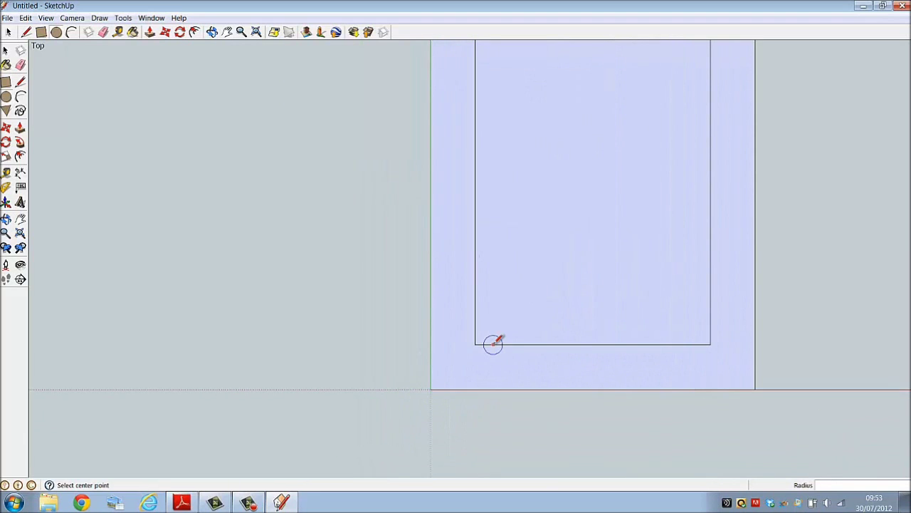
Draw 8 mm-radius circles centred on the inner outline's bottom-left and bottom-right corners
{"action": "left_click", "coordinate": [475, 344]}
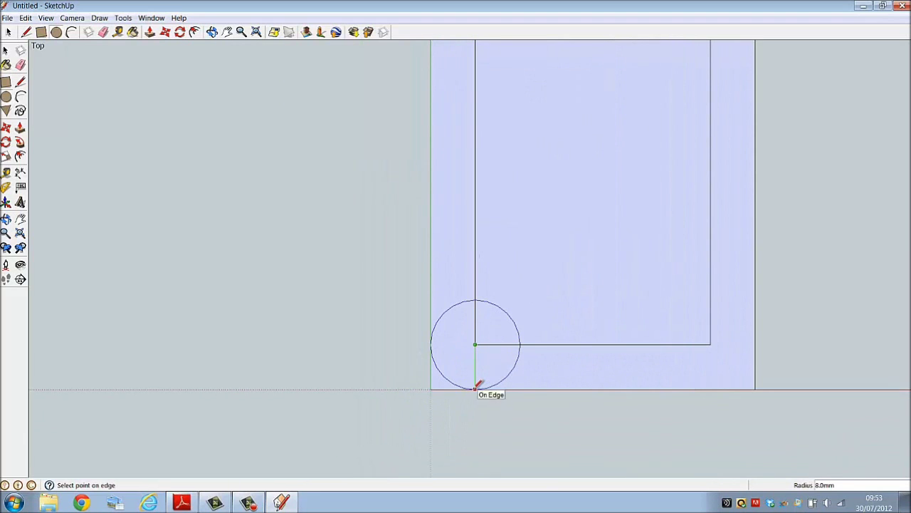
{"action": "left_click", "coordinate": [476, 388]}
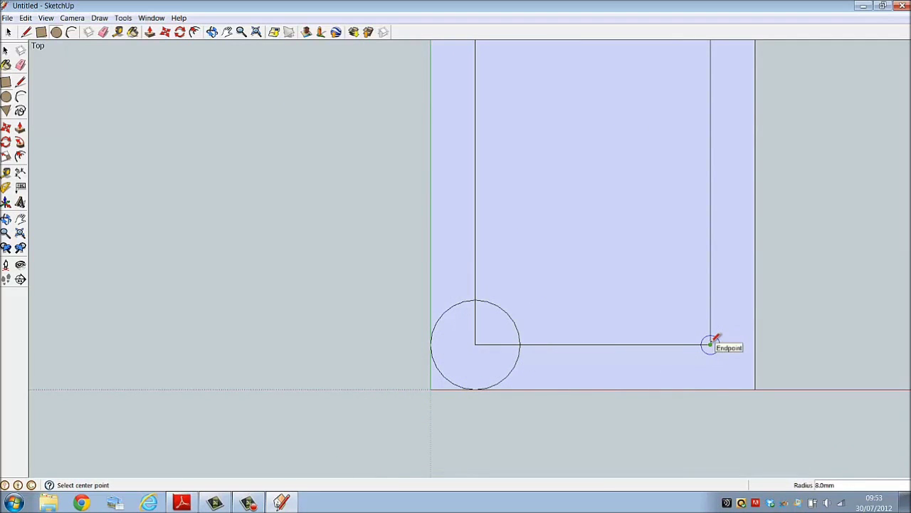
{"action": "left_click", "coordinate": [709, 344]}
{"action": "left_click", "coordinate": [712, 388]}
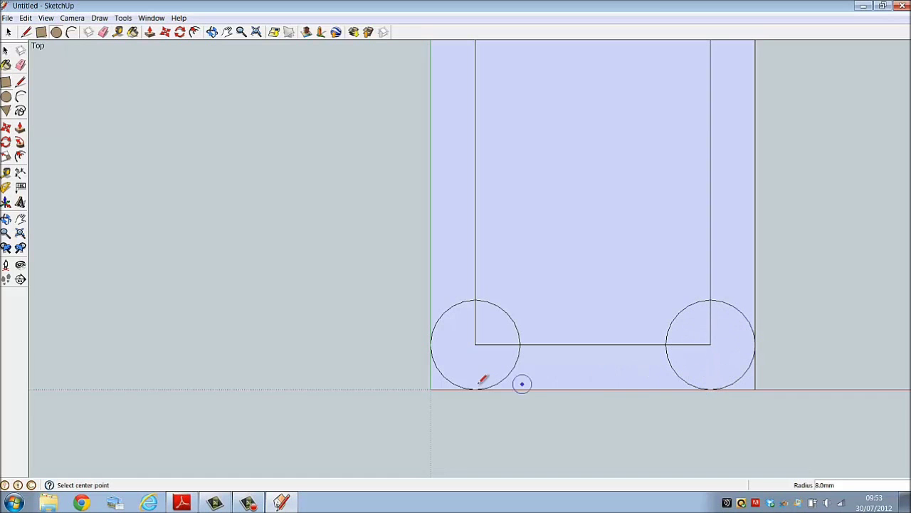
{"action": "scroll", "coordinate": [395, 408], "scroll_direction": "down", "scroll_amount": 2}
{"action": "scroll", "coordinate": [395, 408], "scroll_direction": "down", "scroll_amount": 1}
{"action": "scroll", "coordinate": [455, 82], "scroll_direction": "up", "scroll_amount": 4}
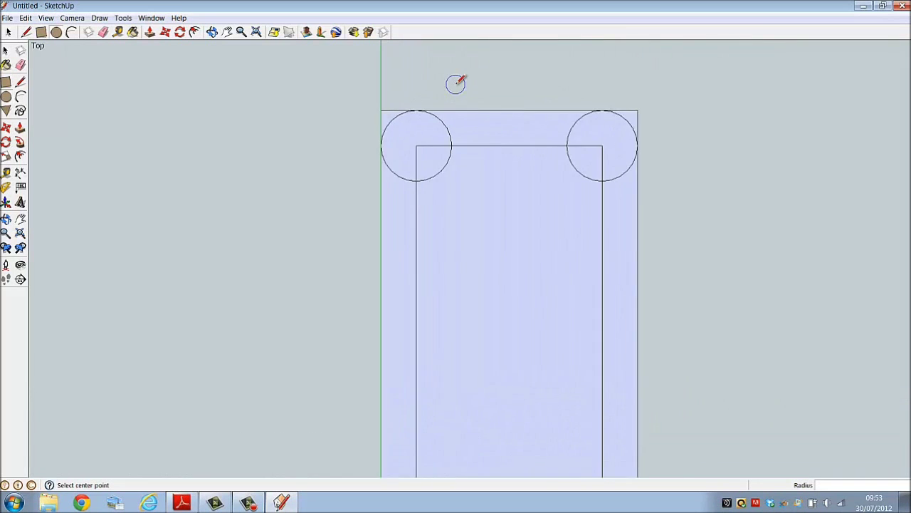
{"action": "scroll", "coordinate": [445, 81], "scroll_direction": "up", "scroll_amount": 1}
Erase the top-left circle's extra arcs, the square corner and the inner lines to leave a rounded corner
{"action": "left_click", "coordinate": [103, 32]}
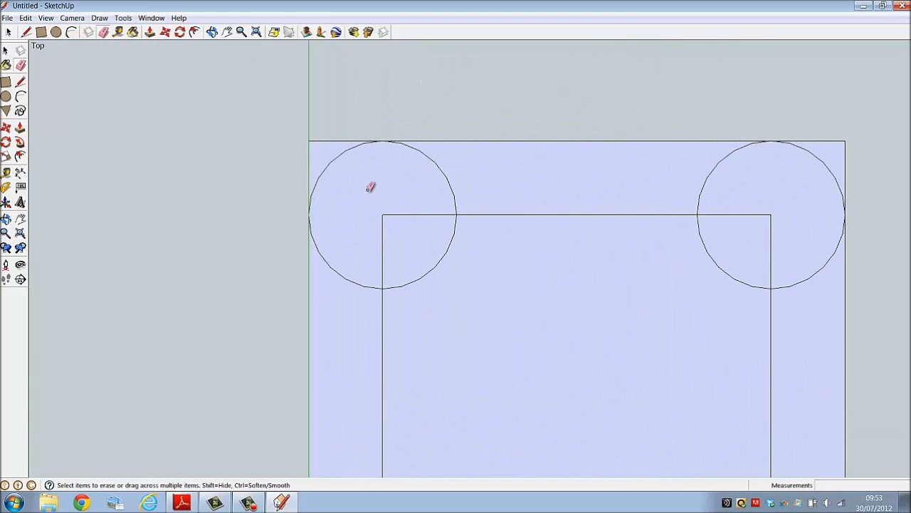
{"action": "left_click", "coordinate": [344, 140]}
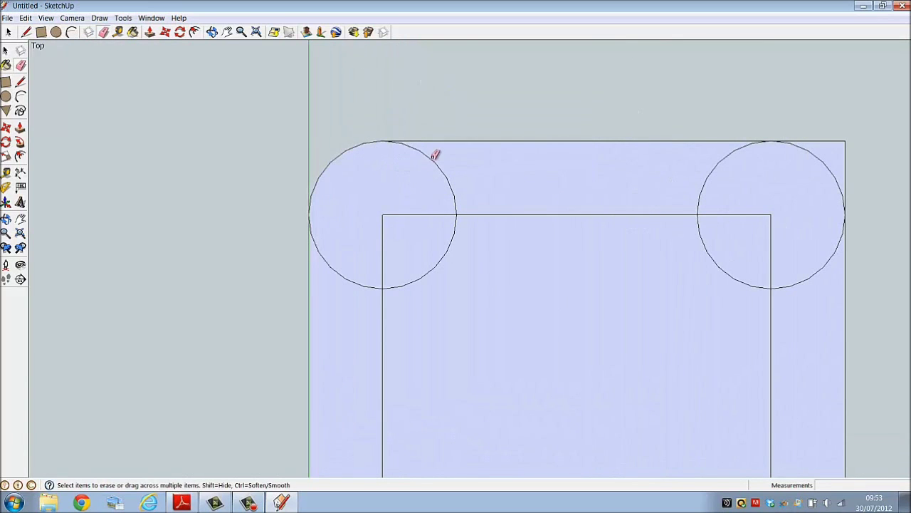
{"action": "mouse_move", "coordinate": [435, 155]}
{"action": "left_mouse_down"}
{"action": "mouse_move", "coordinate": [422, 216]}
{"action": "mouse_move", "coordinate": [385, 234]}
{"action": "left_mouse_up"}
{"action": "left_click", "coordinate": [410, 283]}
{"action": "left_click_drag", "start_coordinate": [363, 284], "coordinate": [378, 284]}
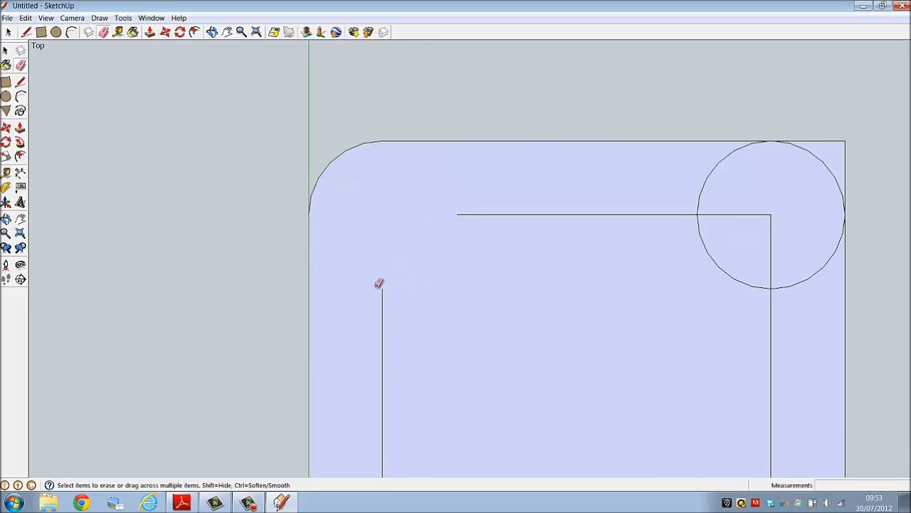
{"action": "mouse_move", "coordinate": [464, 225]}
{"action": "left_mouse_down"}
{"action": "mouse_move", "coordinate": [476, 205]}
{"action": "mouse_move", "coordinate": [413, 297]}
{"action": "left_mouse_up"}
{"action": "left_click", "coordinate": [383, 299]}
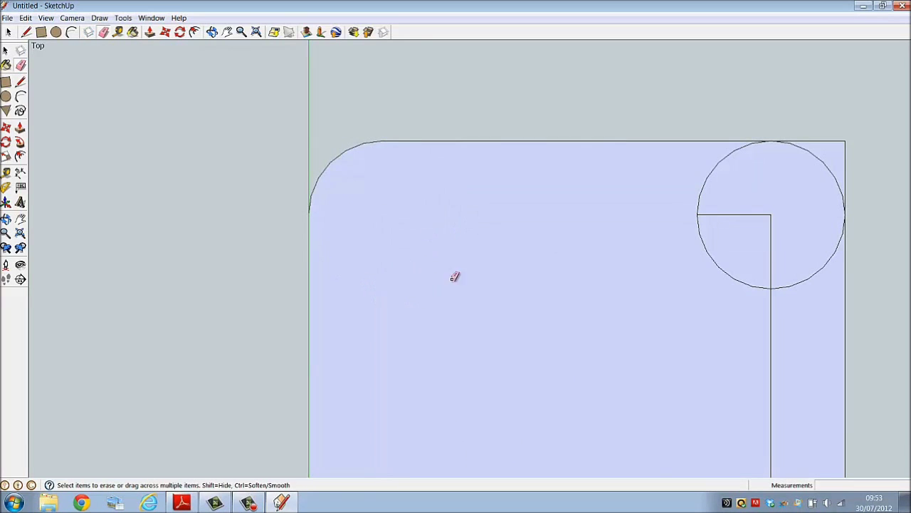
Erase the top-right square corner edges, circle and inner lines
{"action": "scroll", "coordinate": [486, 201], "scroll_direction": "down", "scroll_amount": 1}
{"action": "scroll", "coordinate": [487, 201], "scroll_direction": "down", "scroll_amount": 1}
{"action": "scroll", "coordinate": [779, 165], "scroll_direction": "up", "scroll_amount": 3}
{"action": "left_click_drag", "start_coordinate": [709, 143], "coordinate": [756, 171]}
{"action": "mouse_move", "coordinate": [600, 210]}
{"action": "left_mouse_down"}
{"action": "mouse_move", "coordinate": [550, 256]}
{"action": "mouse_move", "coordinate": [576, 293]}
{"action": "mouse_move", "coordinate": [595, 268]}
{"action": "mouse_move", "coordinate": [645, 245]}
{"action": "mouse_move", "coordinate": [654, 370]}
{"action": "left_mouse_up"}
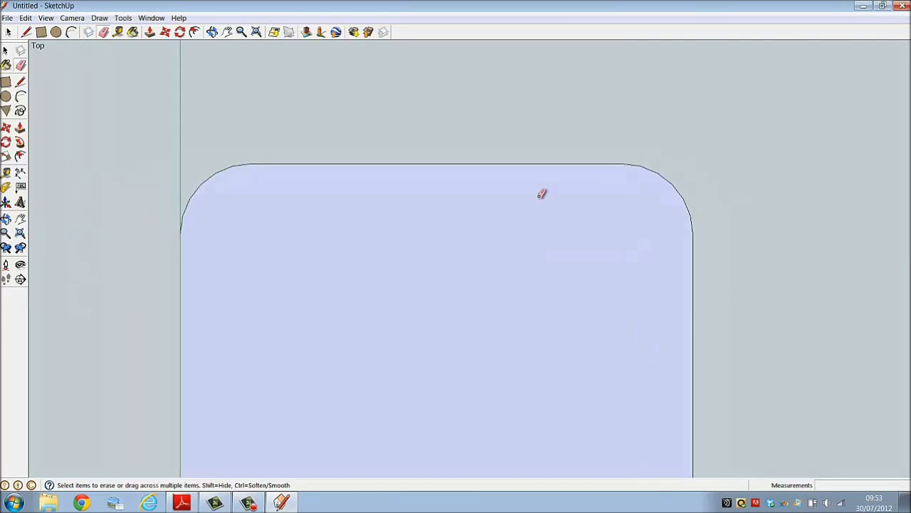
{"action": "scroll", "coordinate": [541, 190], "scroll_direction": "down", "scroll_amount": 5}
{"action": "scroll", "coordinate": [473, 415], "scroll_direction": "up", "scroll_amount": 2}
{"action": "scroll", "coordinate": [472, 415], "scroll_direction": "up", "scroll_amount": 5}
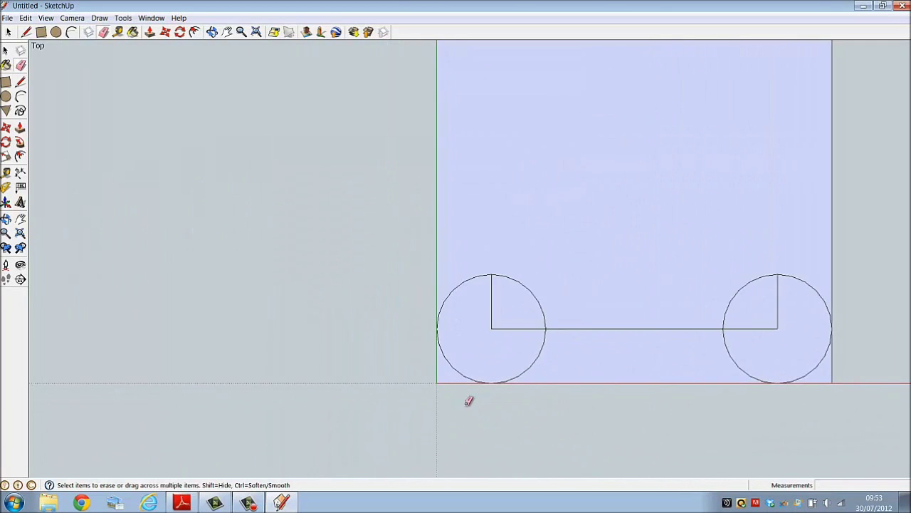
Erase the bottom-left circle's surplus arcs, undoing the mistaken erases
{"action": "left_click", "coordinate": [447, 365]}
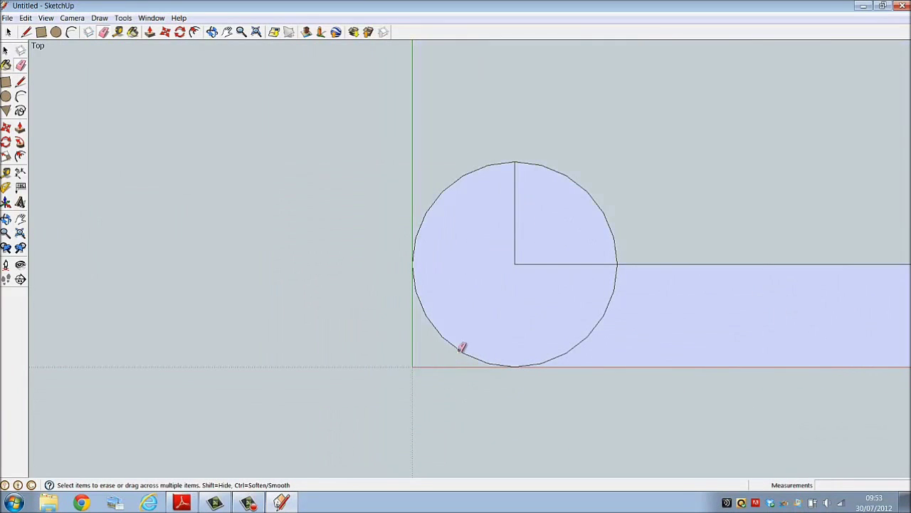
{"action": "left_click_drag", "start_coordinate": [462, 348], "coordinate": [466, 337]}
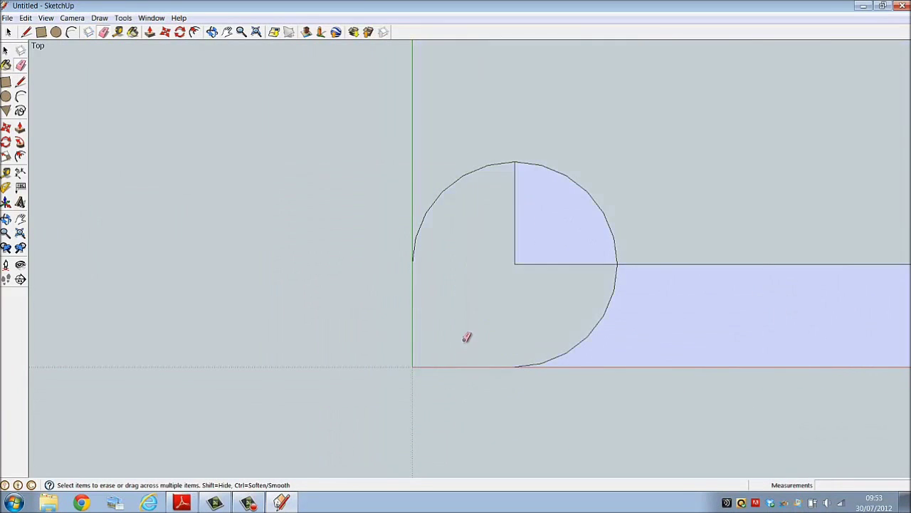
{"action": "left_click", "coordinate": [45, 18]}
{"action": "left_click", "coordinate": [39, 32]}
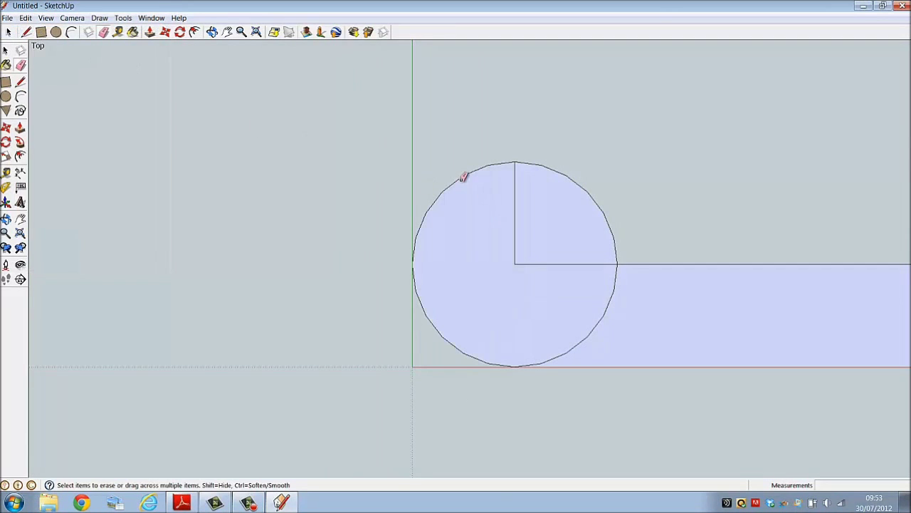
{"action": "mouse_move", "coordinate": [597, 208]}
{"action": "left_mouse_down"}
{"action": "mouse_move", "coordinate": [611, 210]}
{"action": "mouse_move", "coordinate": [618, 295]}
{"action": "mouse_move", "coordinate": [636, 261]}
{"action": "mouse_move", "coordinate": [457, 301]}
{"action": "left_mouse_up"}
{"action": "key", "text": "ctrl+z"}
{"action": "scroll", "coordinate": [171, 339], "scroll_direction": "down", "scroll_amount": 2}
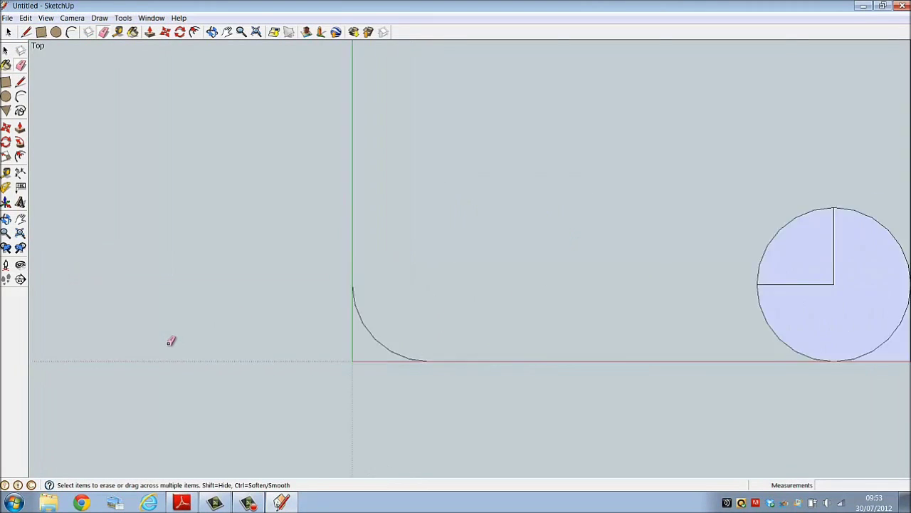
{"action": "scroll", "coordinate": [793, 346], "scroll_direction": "up", "scroll_amount": 2}
Erase the bottom-right square corner edges, circle and radii
{"action": "mouse_move", "coordinate": [781, 345]}
{"action": "left_mouse_down"}
{"action": "mouse_move", "coordinate": [740, 368]}
{"action": "mouse_move", "coordinate": [727, 363]}
{"action": "left_mouse_up"}
{"action": "mouse_move", "coordinate": [727, 170]}
{"action": "left_mouse_down"}
{"action": "mouse_move", "coordinate": [710, 206]}
{"action": "mouse_move", "coordinate": [671, 203]}
{"action": "mouse_move", "coordinate": [645, 268]}
{"action": "mouse_move", "coordinate": [583, 324]}
{"action": "left_mouse_up"}
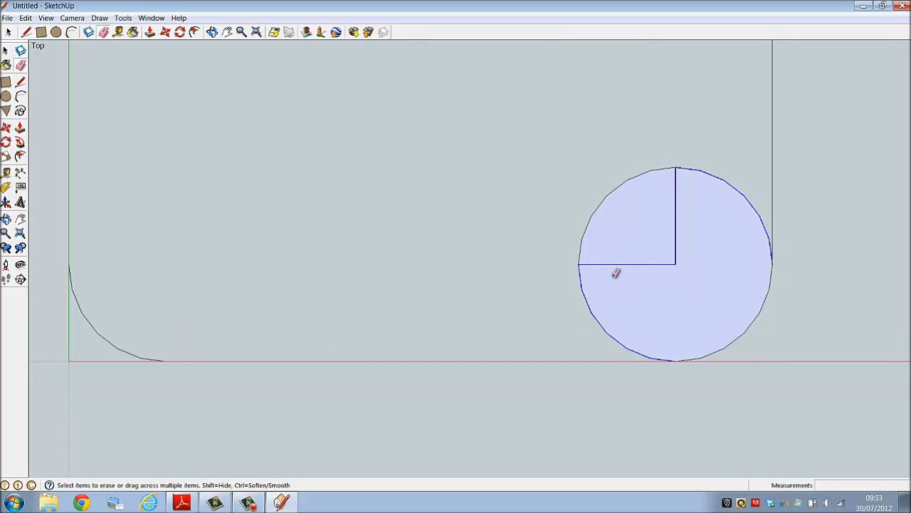
{"action": "left_click_drag", "start_coordinate": [616, 273], "coordinate": [594, 187]}
{"action": "scroll", "coordinate": [405, 383], "scroll_direction": "down", "scroll_amount": 2}
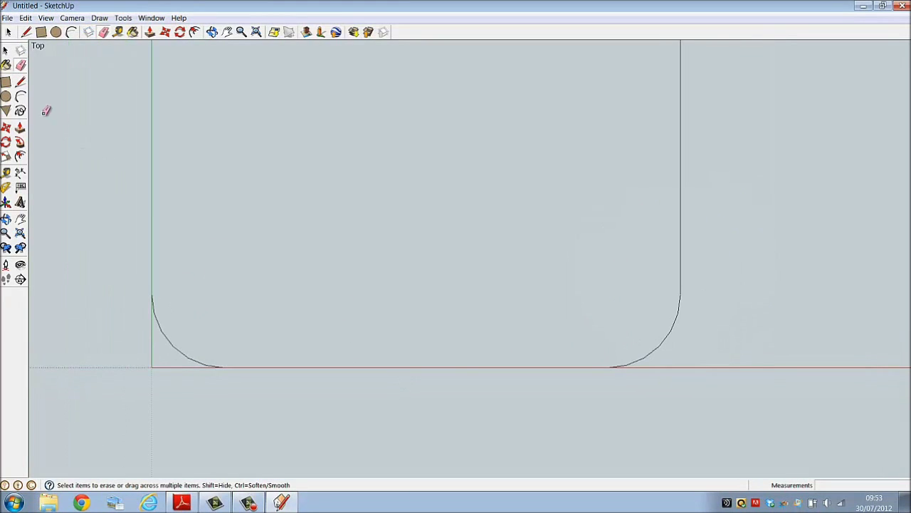
{"action": "left_click", "coordinate": [26, 33]}
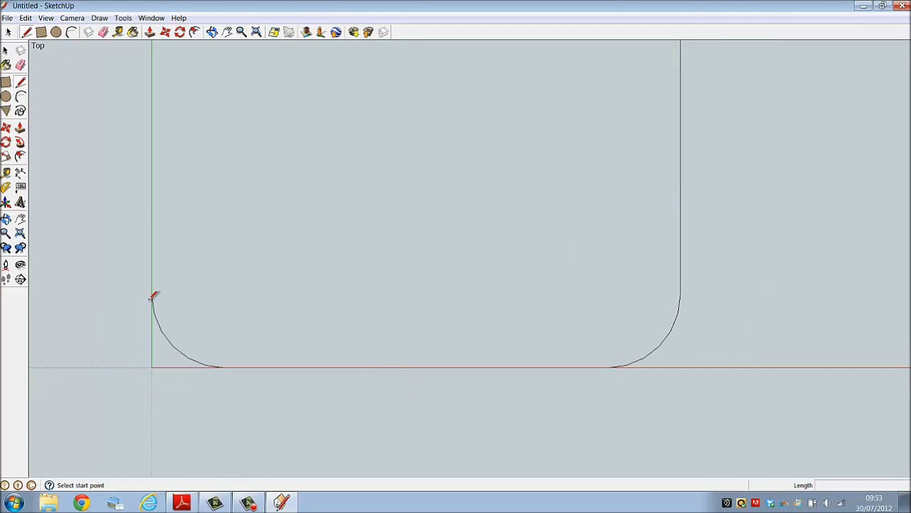
Draw a line closing the rounded outline so it fills into a face
{"action": "left_click", "coordinate": [152, 294]}
{"action": "scroll", "coordinate": [313, 370], "scroll_direction": "down", "scroll_amount": 5}
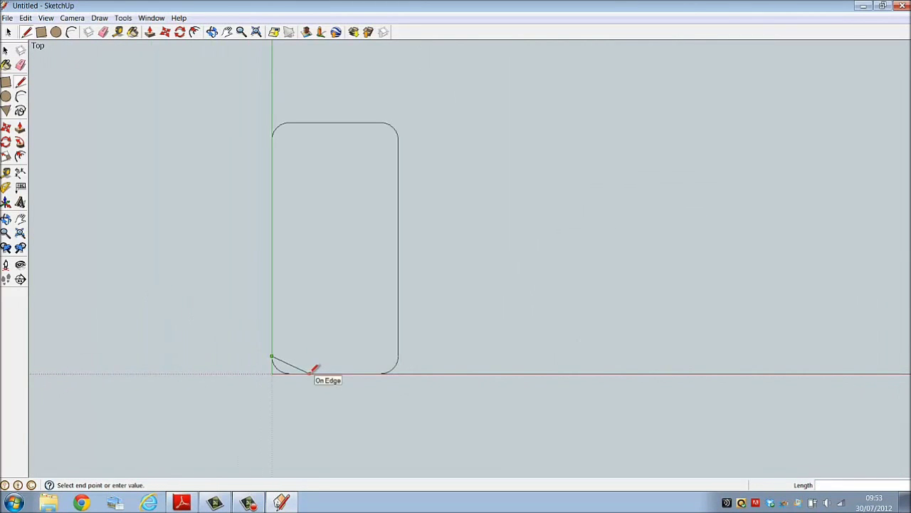
{"action": "left_click", "coordinate": [272, 136]}
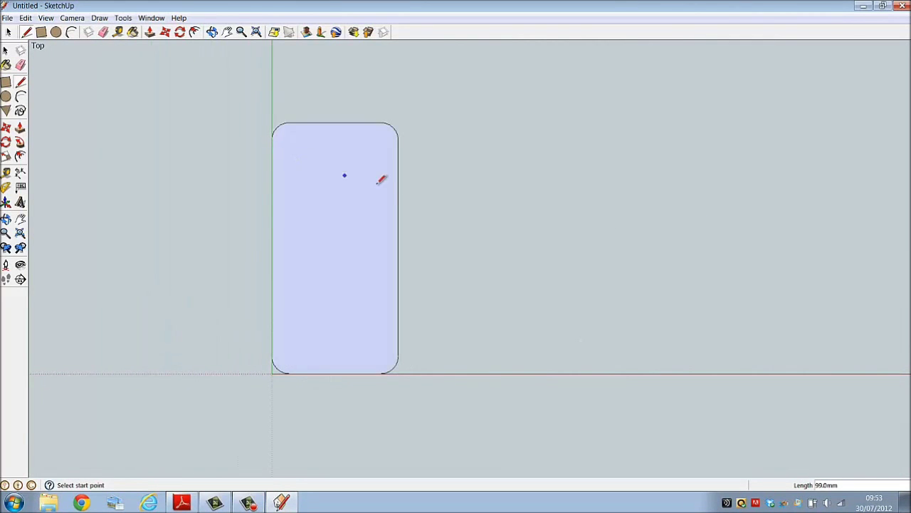
Hide the axes, erase the stray edge below the rounded corner, then show the axes again
{"action": "left_click", "coordinate": [46, 18]}
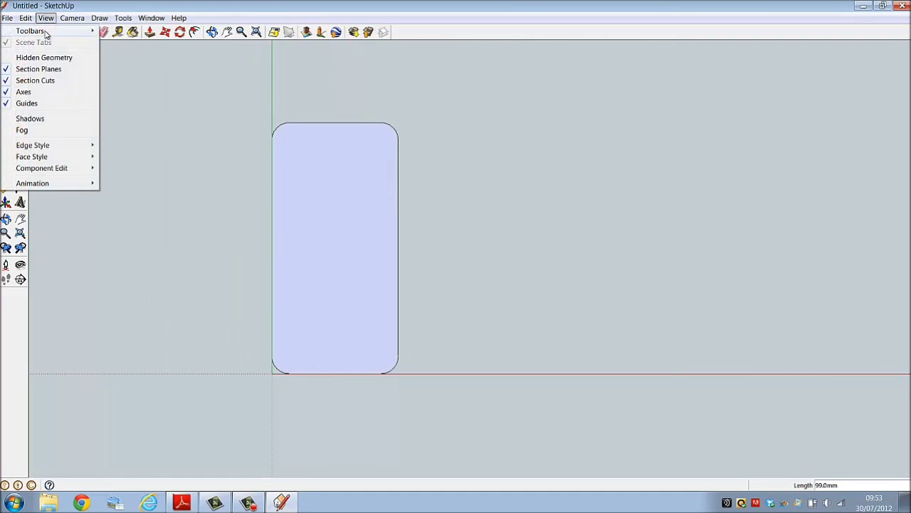
{"action": "left_click", "coordinate": [23, 92]}
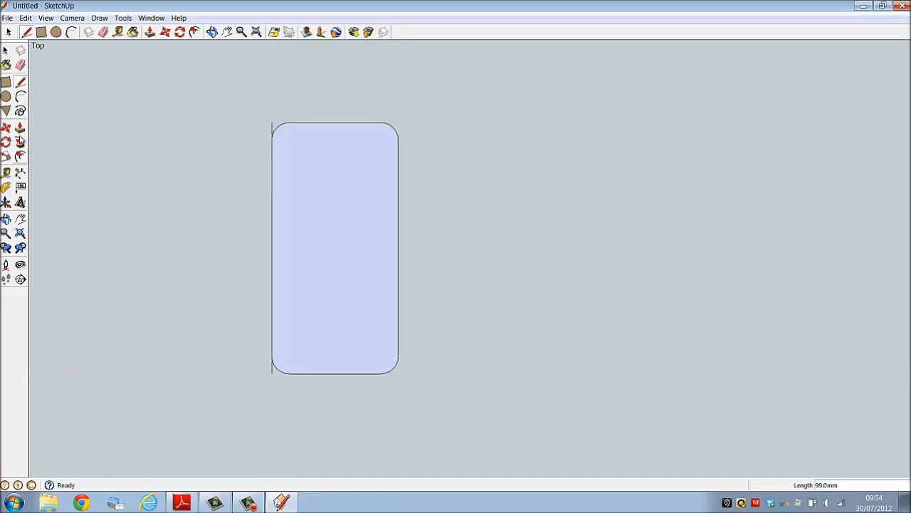
{"action": "left_click", "coordinate": [20, 66]}
{"action": "scroll", "coordinate": [280, 121], "scroll_direction": "up", "scroll_amount": 2}
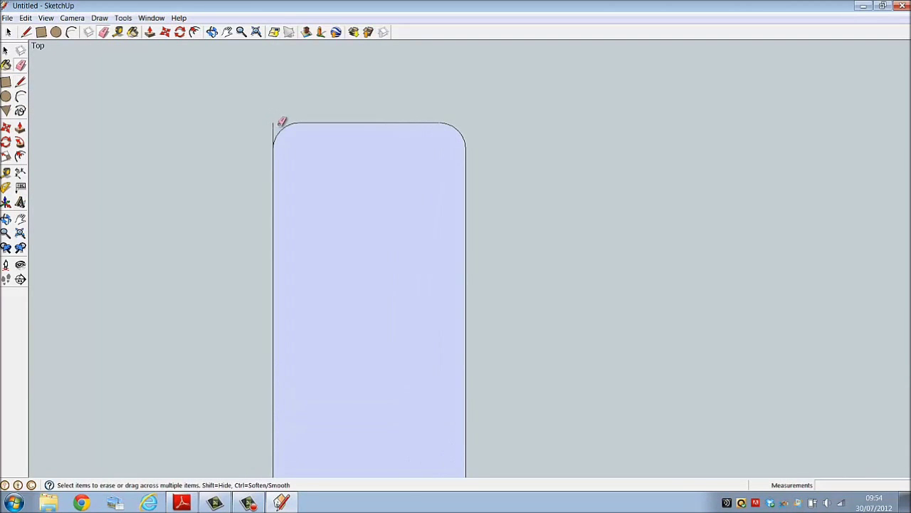
{"action": "scroll", "coordinate": [256, 108], "scroll_direction": "down", "scroll_amount": 2}
{"action": "scroll", "coordinate": [264, 353], "scroll_direction": "up", "scroll_amount": 4}
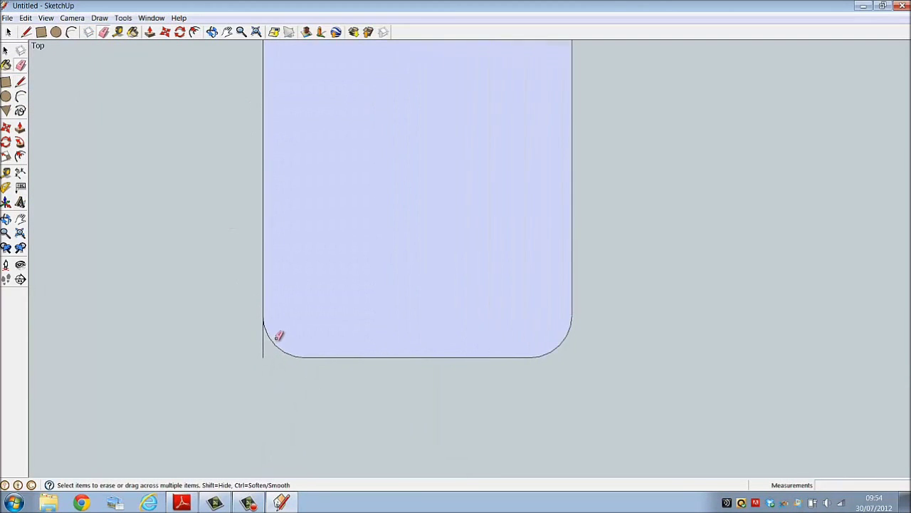
{"action": "mouse_move", "coordinate": [266, 342]}
{"action": "left_mouse_down"}
{"action": "mouse_move", "coordinate": [252, 344]}
{"action": "mouse_move", "coordinate": [249, 367]}
{"action": "left_mouse_up"}
{"action": "scroll", "coordinate": [242, 391], "scroll_direction": "down", "scroll_amount": 3}
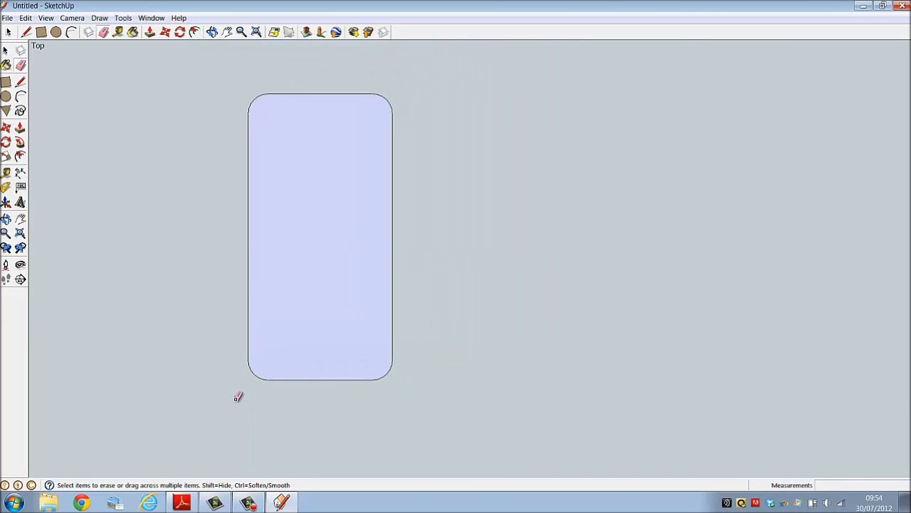
{"action": "left_click", "coordinate": [45, 17]}
{"action": "left_click", "coordinate": [39, 91]}
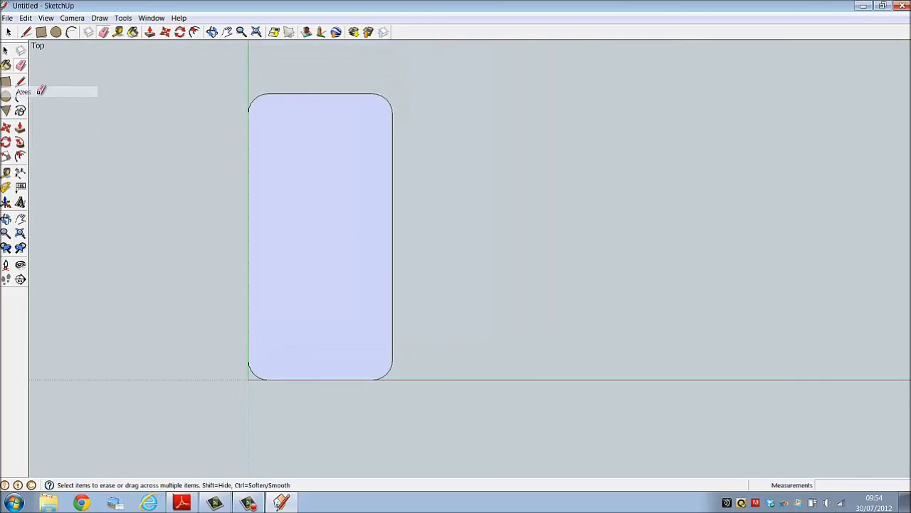
Switch the camera to the Iso standard view
{"action": "left_click", "coordinate": [72, 18]}
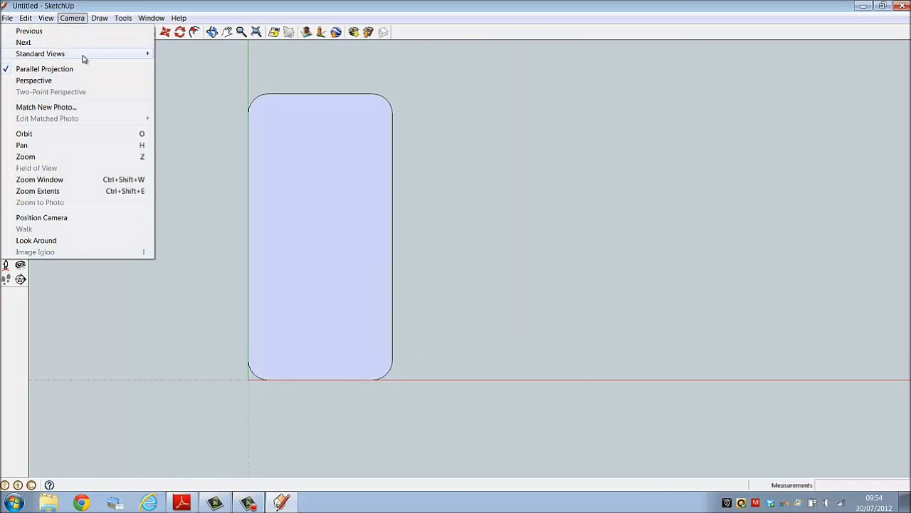
{"action": "mouse_move", "coordinate": [82, 55]}
{"action": "left_click", "coordinate": [199, 126]}
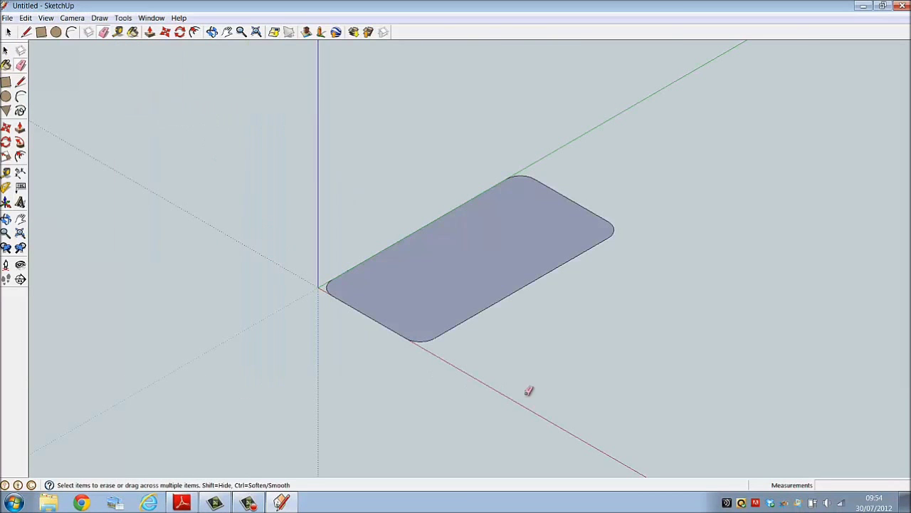
Push/Pull the rounded-rectangle face up 6 mm into a thin slab
{"action": "scroll", "coordinate": [557, 309], "scroll_direction": "up", "scroll_amount": 1}
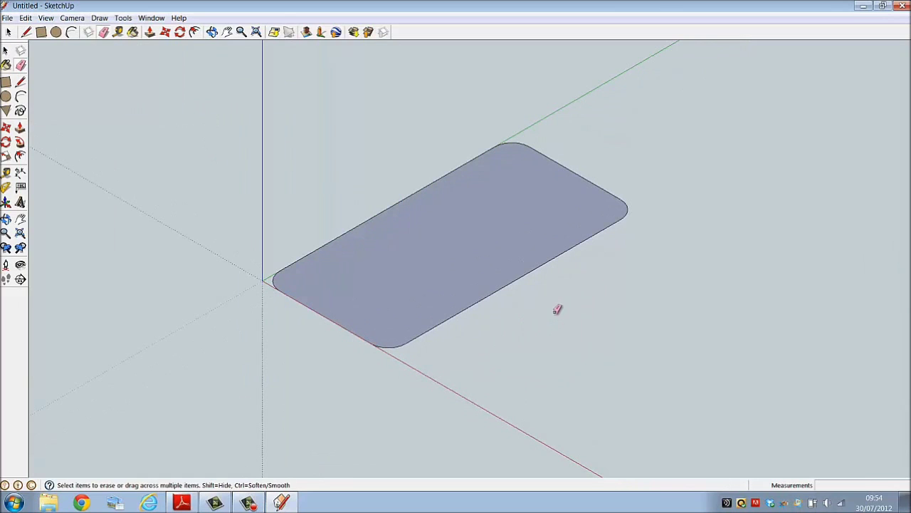
{"action": "left_click", "coordinate": [149, 31]}
{"action": "left_click", "coordinate": [414, 302]}
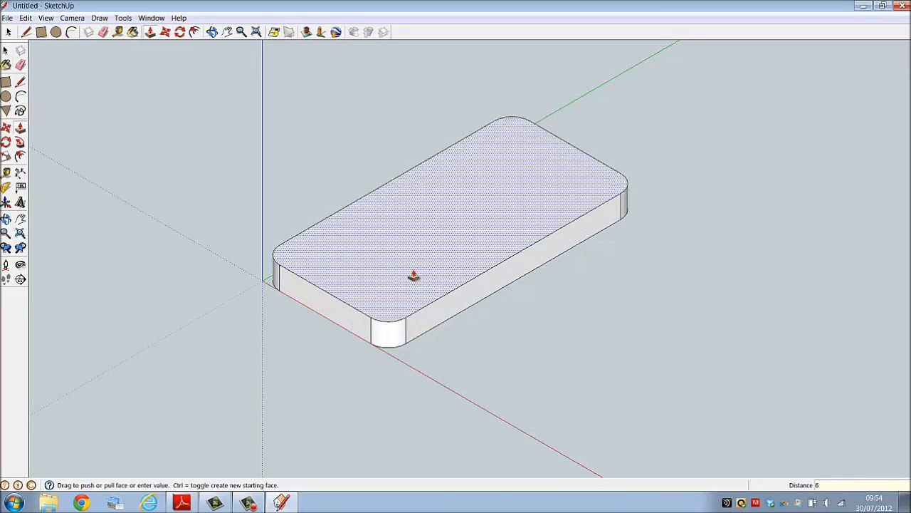
{"action": "key", "text": "Return"}
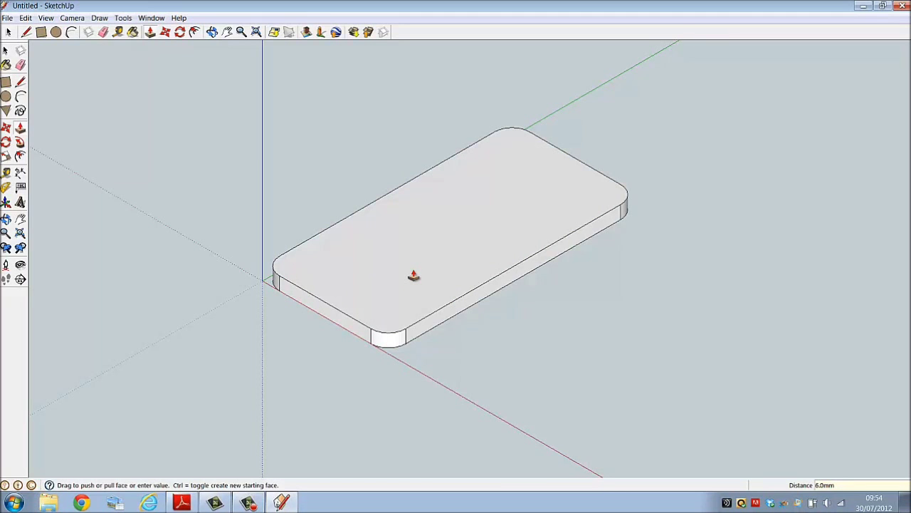
{"action": "left_click", "coordinate": [194, 32]}
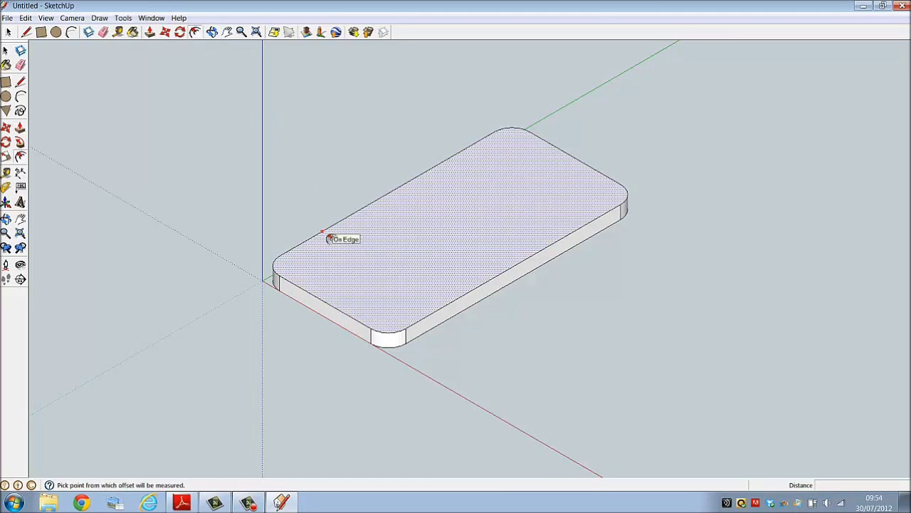
Offset a thin inset outline on the slab's top face
{"action": "left_click", "coordinate": [323, 232]}
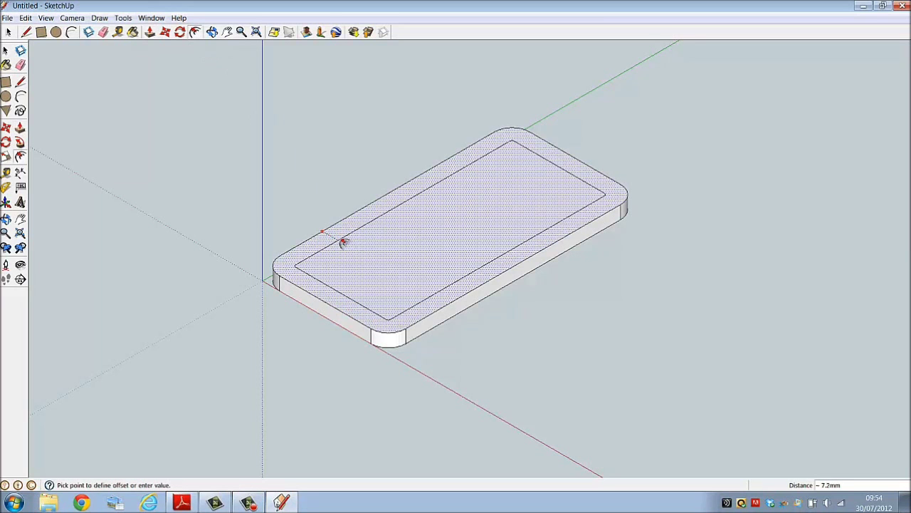
{"action": "key", "text": "Escape"}
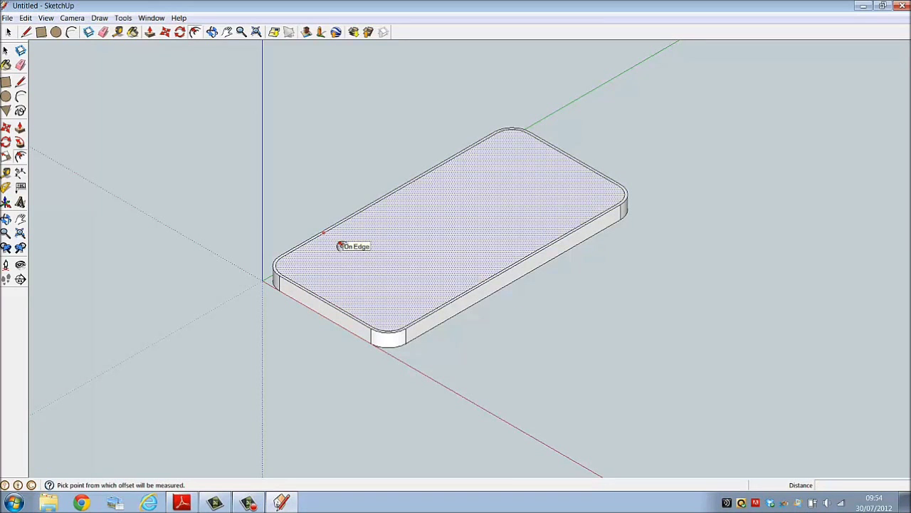
{"action": "scroll", "coordinate": [280, 274], "scroll_direction": "up", "scroll_amount": 2}
{"action": "scroll", "coordinate": [280, 274], "scroll_direction": "up", "scroll_amount": 1}
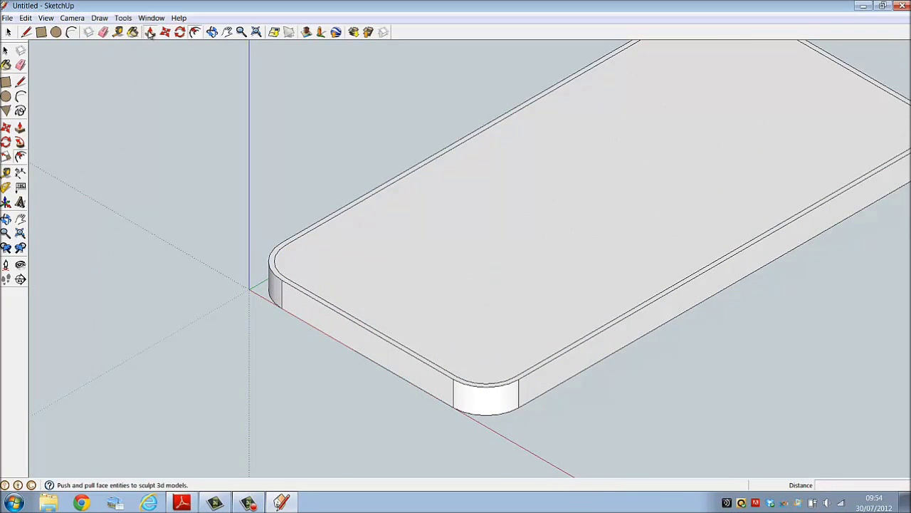
Push/Pull the inner top face up 1.5 mm above the rim
{"action": "left_click", "coordinate": [151, 33]}
{"action": "left_click_drag", "start_coordinate": [380, 239], "coordinate": [378, 178]}
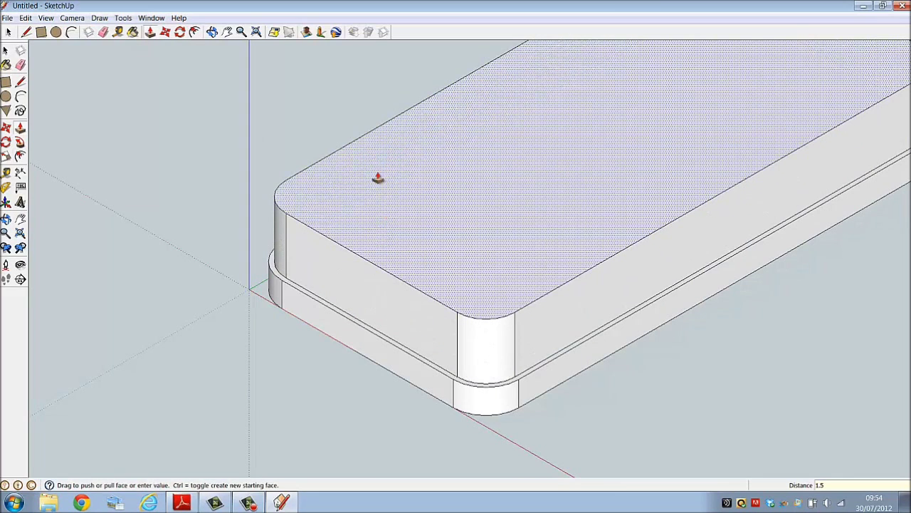
{"action": "key", "text": "Return"}
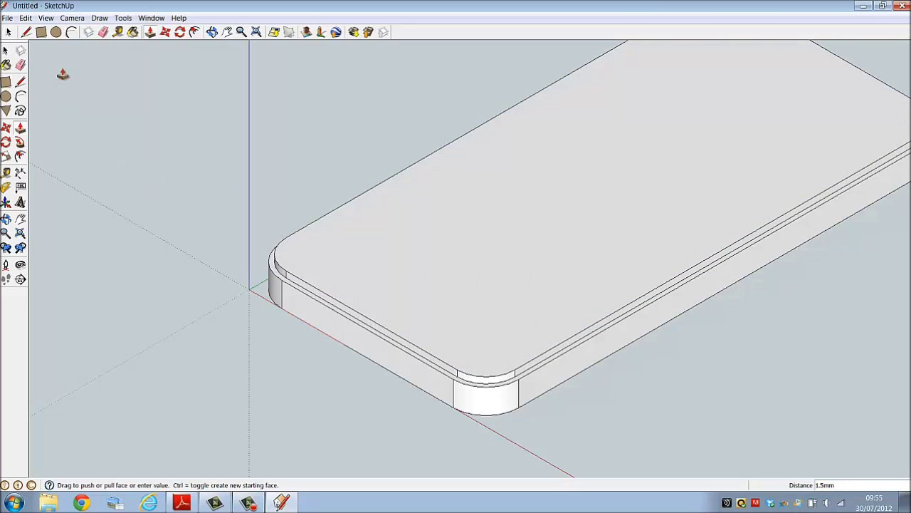
{"action": "left_click", "coordinate": [76, 20]}
View the slab from directly below, then switch to an isometric view of its underside
{"action": "mouse_move", "coordinate": [78, 55]}
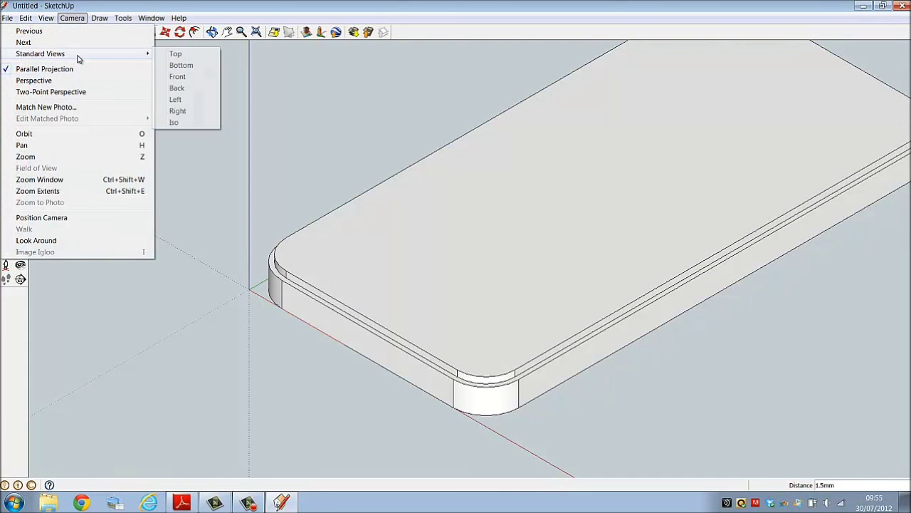
{"action": "left_click", "coordinate": [180, 66]}
{"action": "scroll", "coordinate": [254, 397], "scroll_direction": "down", "scroll_amount": 5}
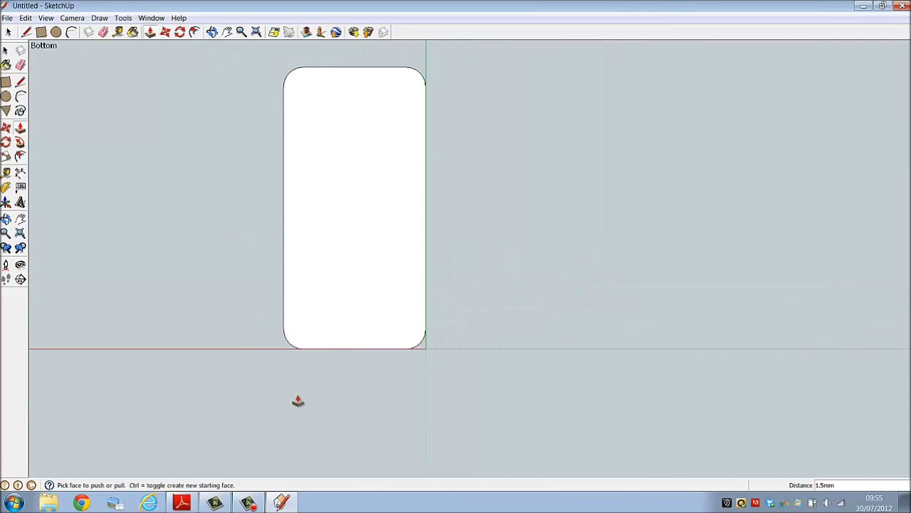
{"action": "scroll", "coordinate": [288, 197], "scroll_direction": "up", "scroll_amount": 2}
{"action": "left_click", "coordinate": [71, 18]}
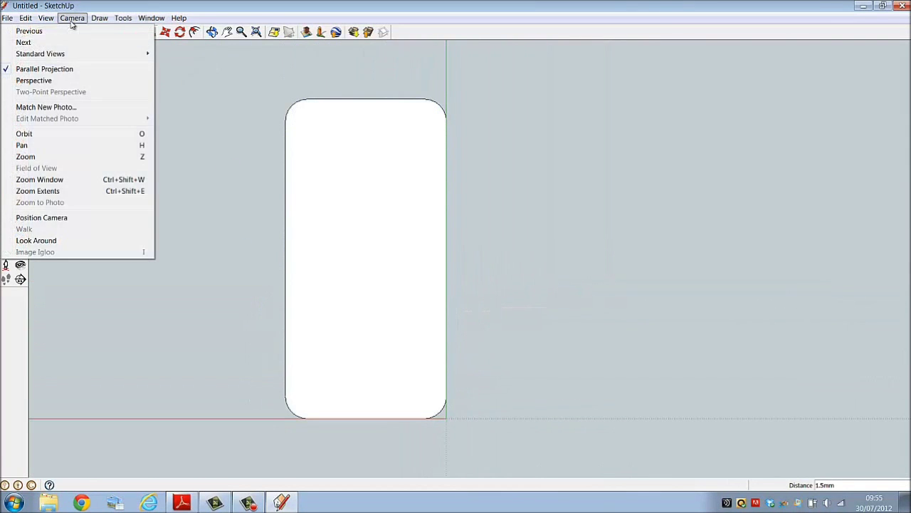
{"action": "mouse_move", "coordinate": [81, 55]}
{"action": "left_click", "coordinate": [182, 122]}
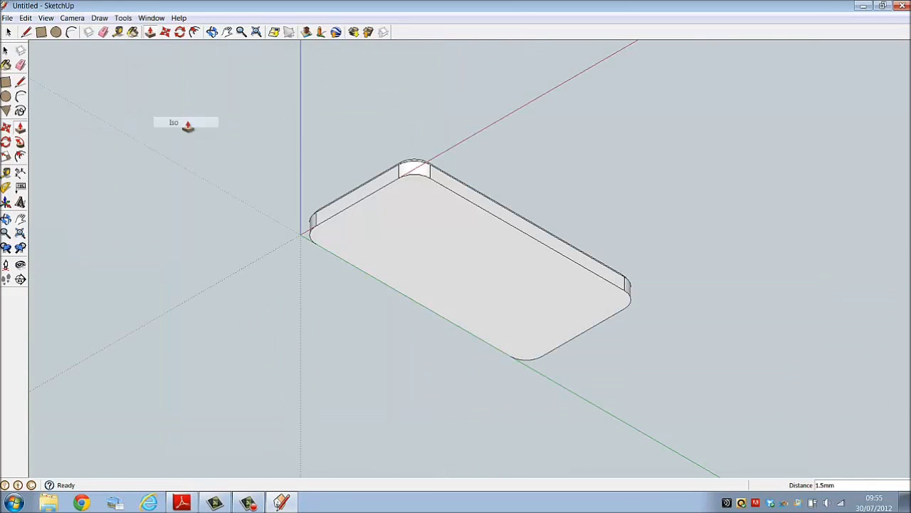
{"action": "scroll", "coordinate": [430, 203], "scroll_direction": "up", "scroll_amount": 3}
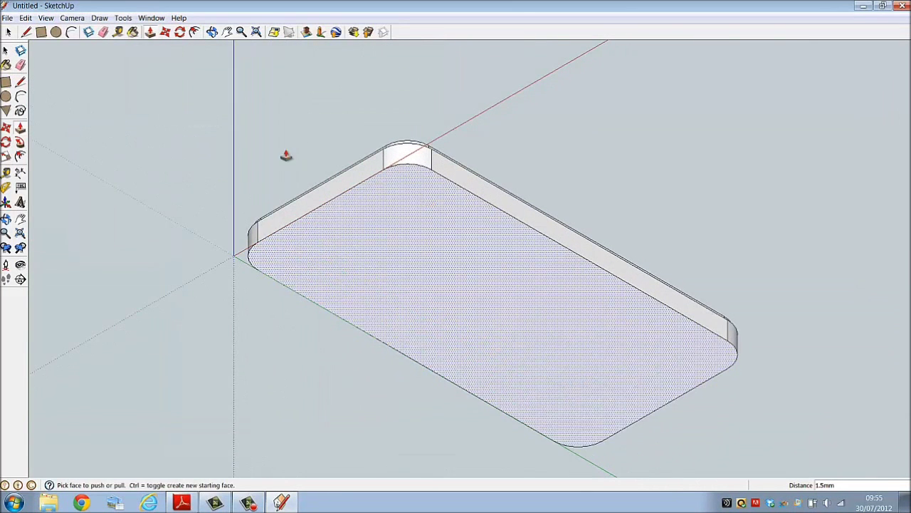
Offset the bottom face outline inward 1 mm and push the inner face out 1.5 mm
{"action": "left_click", "coordinate": [194, 32]}
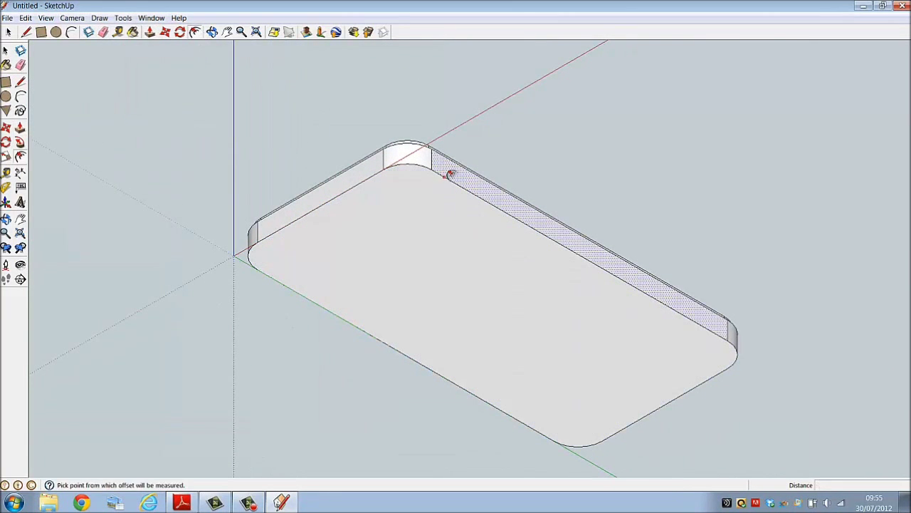
{"action": "left_click", "coordinate": [441, 182]}
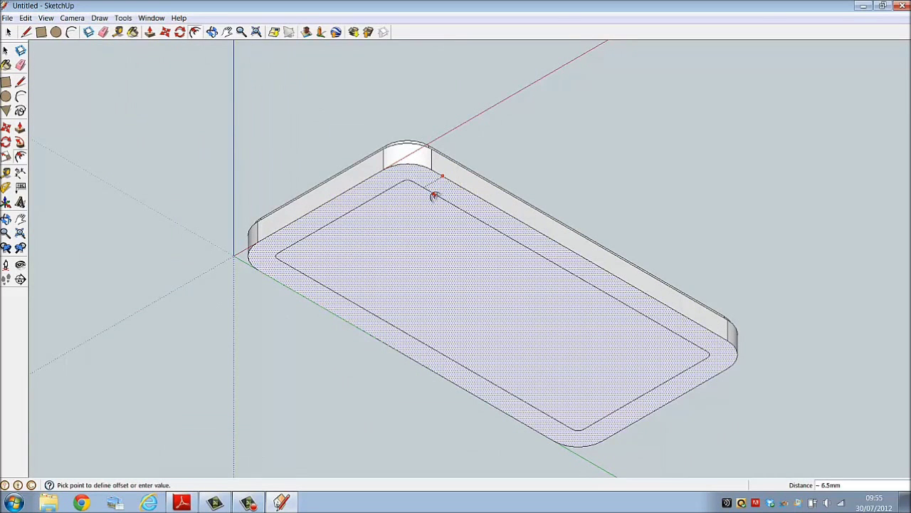
{"action": "type", "text": "1"}
{"action": "key", "text": "Return"}
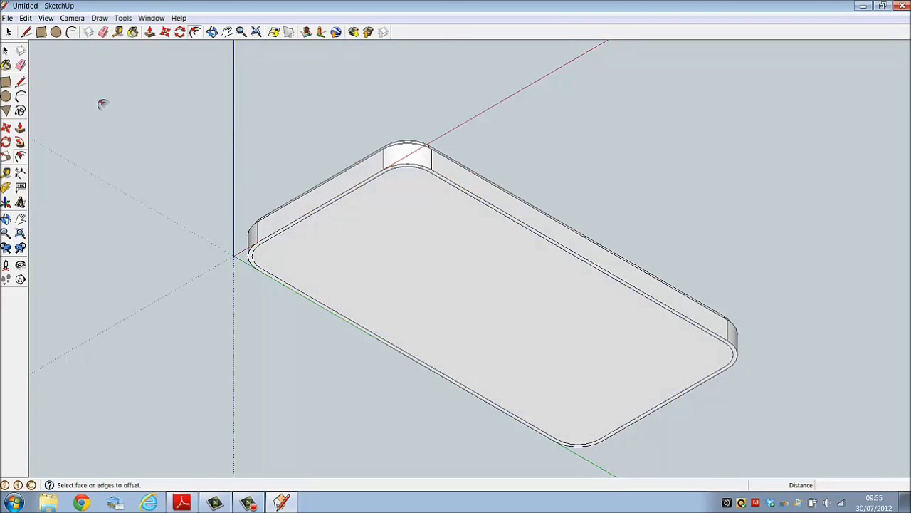
{"action": "left_click", "coordinate": [149, 31]}
{"action": "left_click", "coordinate": [449, 249]}
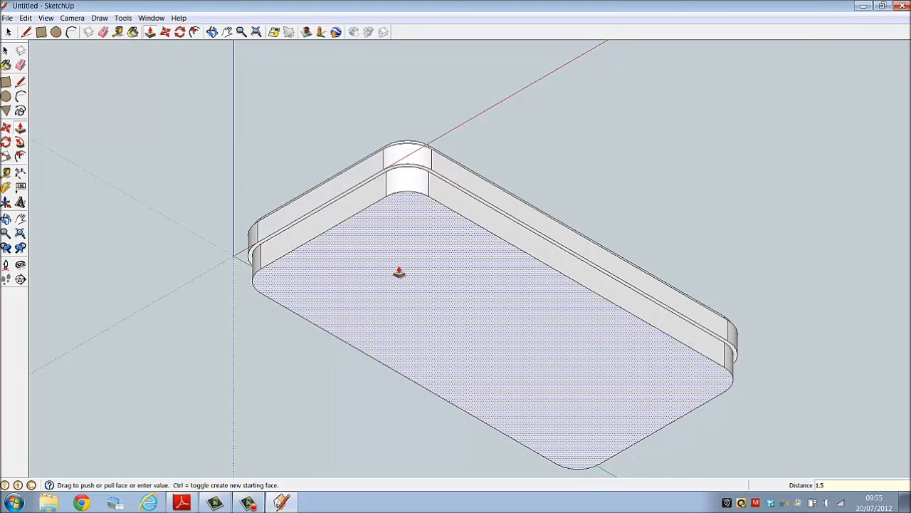
{"action": "key", "text": "Return"}
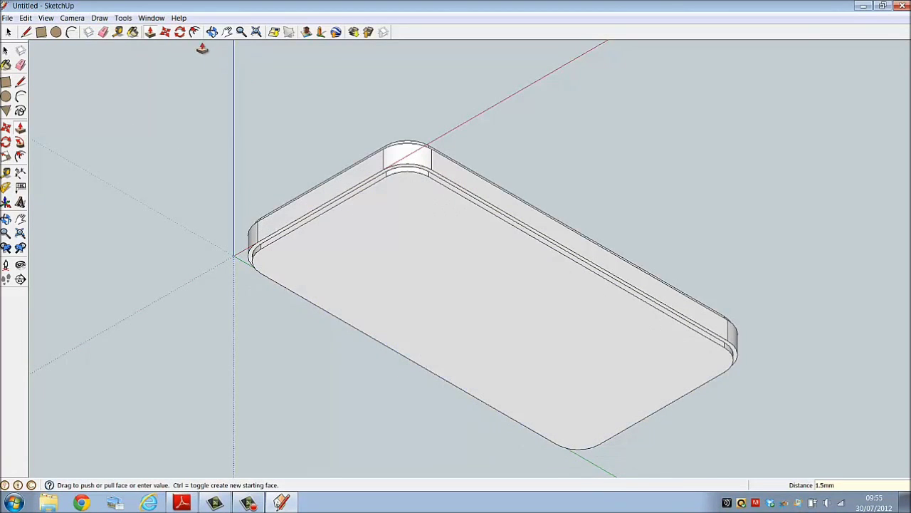
{"action": "left_click", "coordinate": [211, 32]}
Orbit the view back round to the phone's top face and stepped edges
{"action": "left_click_drag", "start_coordinate": [787, 254], "coordinate": [506, 443]}
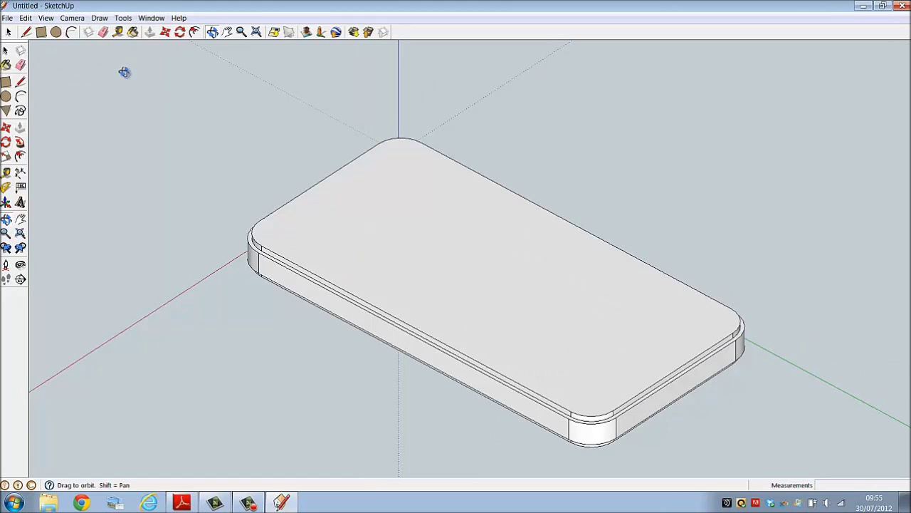
{"action": "left_click", "coordinate": [72, 17]}
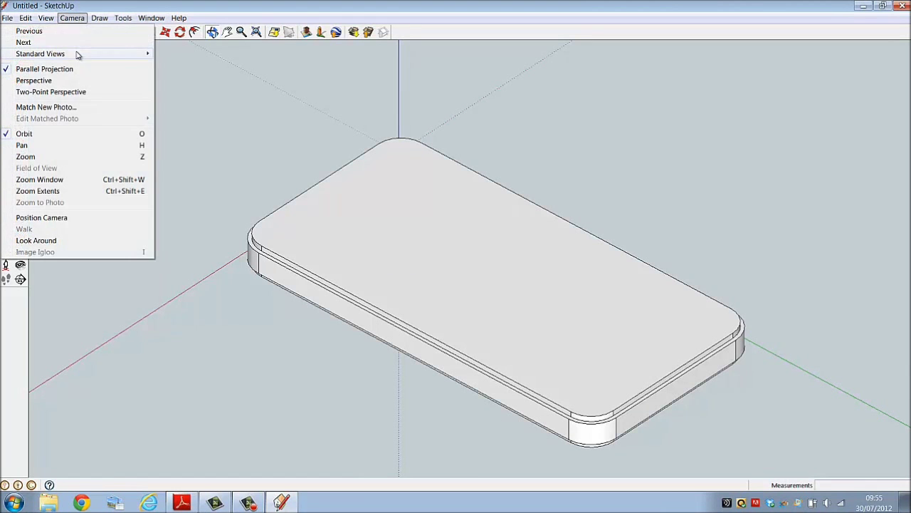
Switch to Top view and draw a centre guide line from the top edge's midpoint
{"action": "mouse_move", "coordinate": [77, 54]}
{"action": "left_click", "coordinate": [176, 55]}
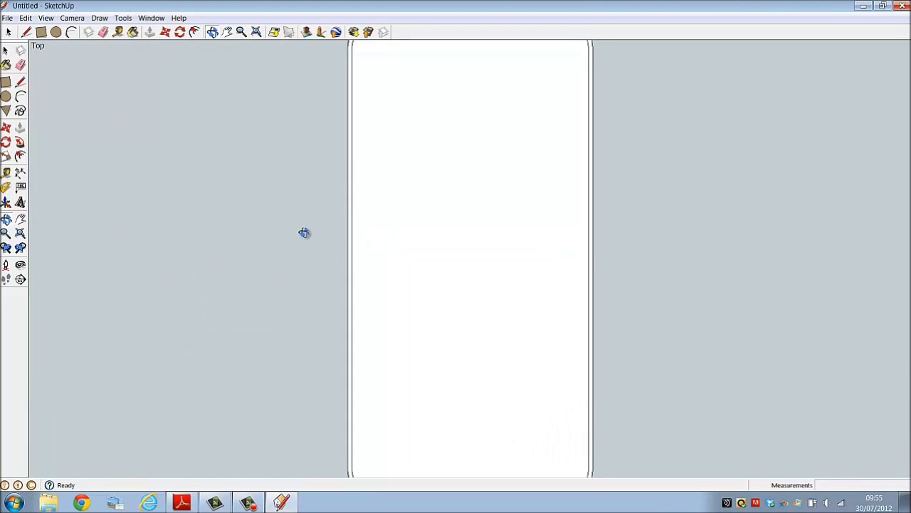
{"action": "scroll", "coordinate": [303, 232], "scroll_direction": "down", "scroll_amount": 1}
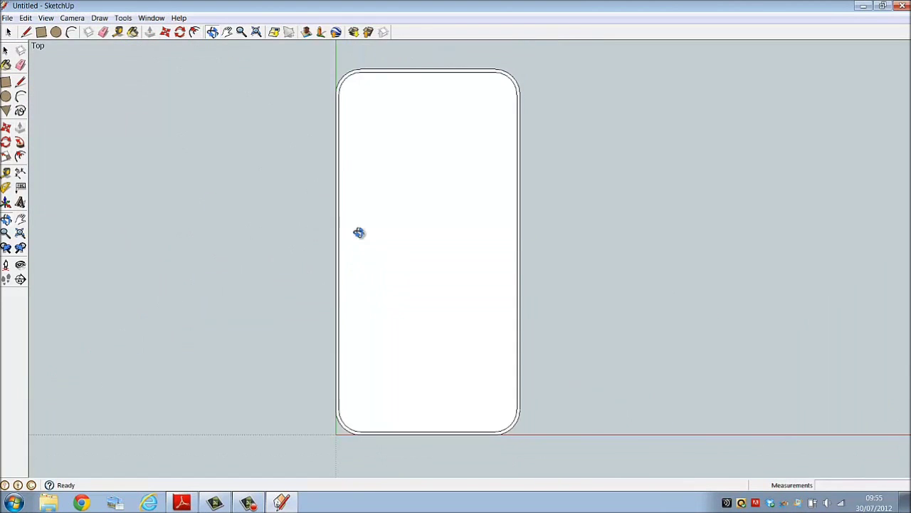
{"action": "left_click", "coordinate": [25, 31]}
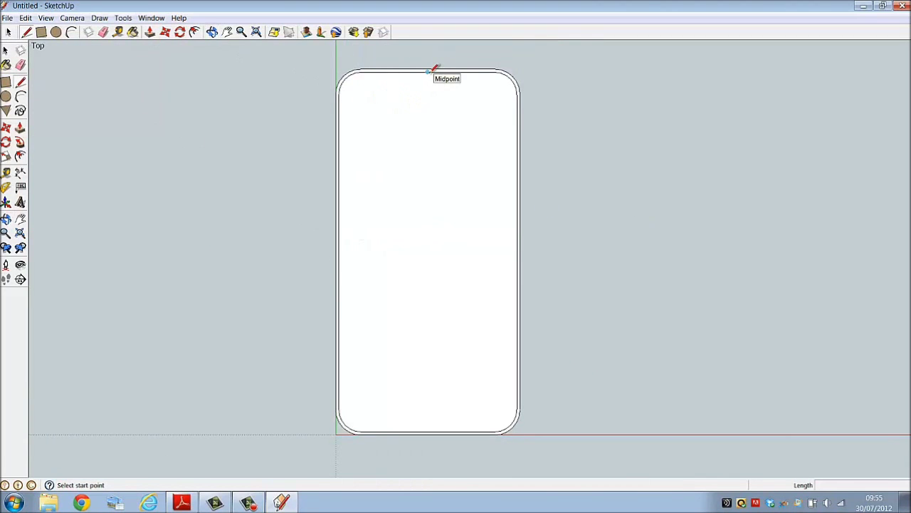
{"action": "left_click", "coordinate": [427, 72]}
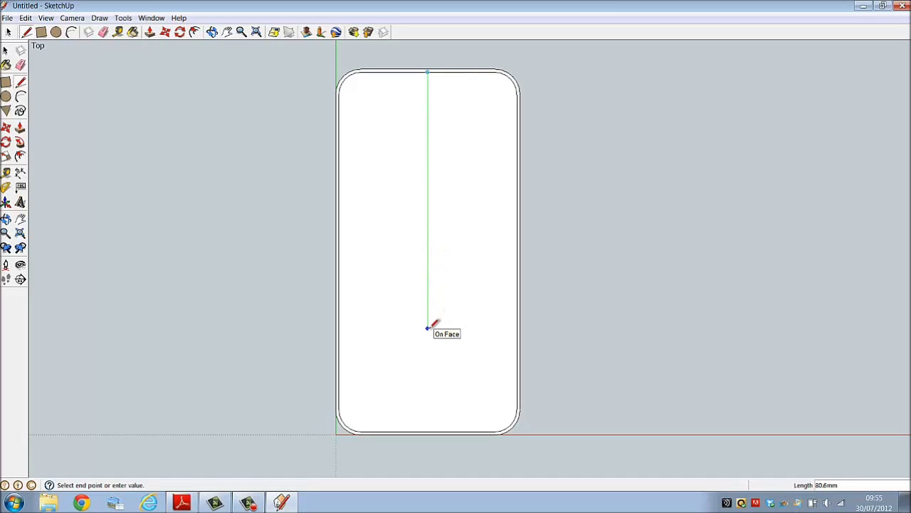
{"action": "key", "text": "Return"}
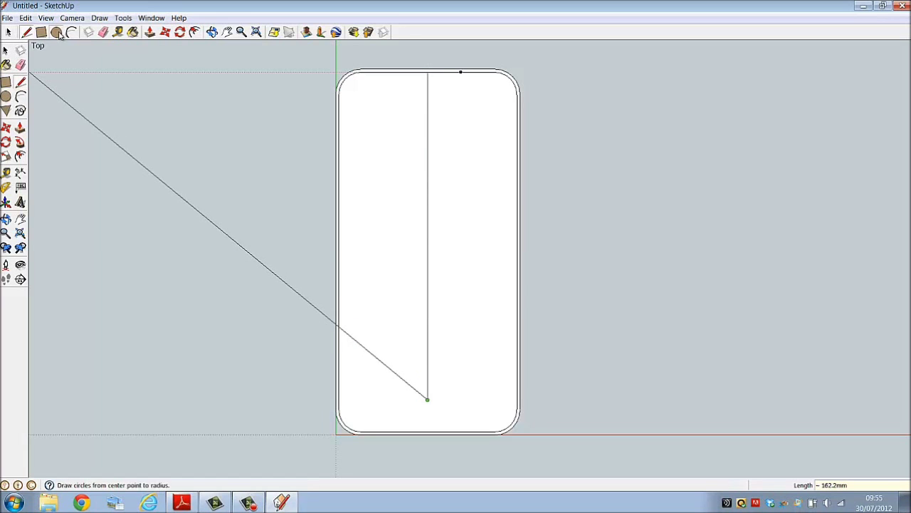
Draw a 6.5 mm-radius home button circle at the line's lower end, then erase the guide lines
{"action": "left_click", "coordinate": [56, 32]}
{"action": "left_click", "coordinate": [427, 399]}
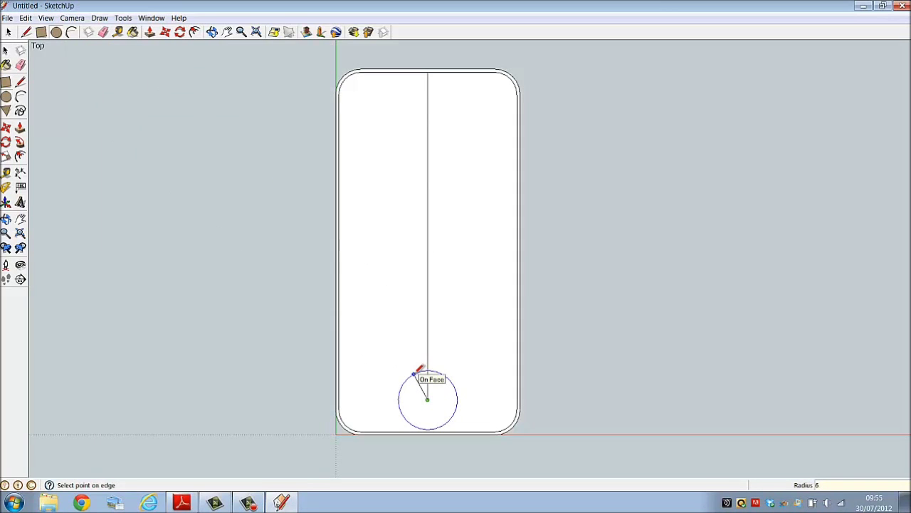
{"action": "key", "text": "Return"}
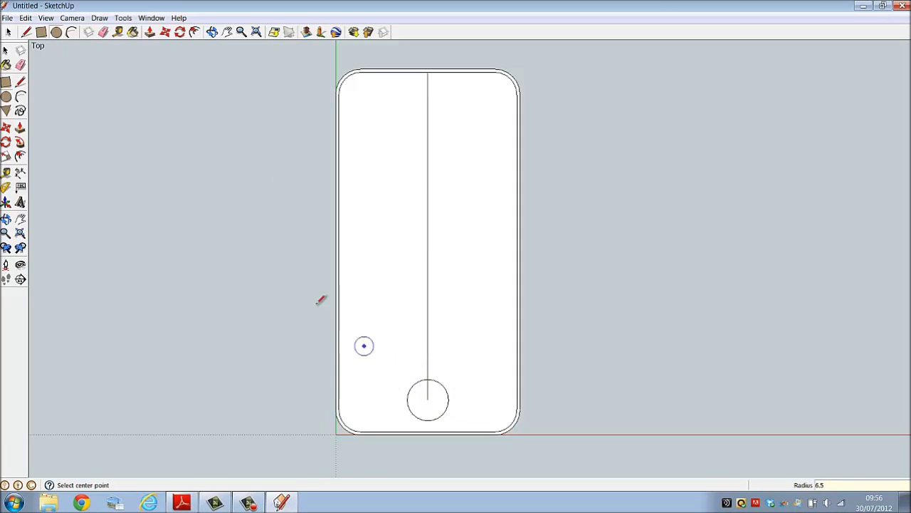
{"action": "left_click", "coordinate": [103, 32]}
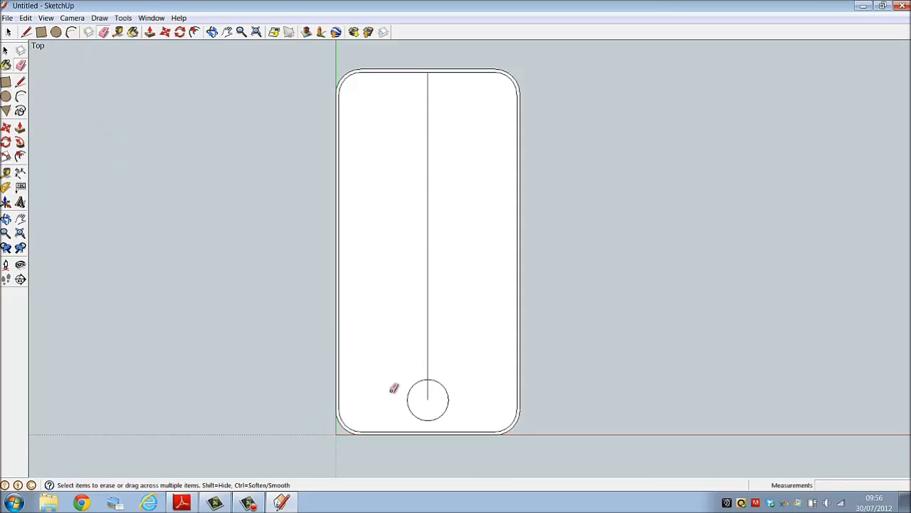
{"action": "left_click", "coordinate": [428, 391]}
{"action": "mouse_move", "coordinate": [434, 371]}
{"action": "left_mouse_down"}
{"action": "mouse_move", "coordinate": [441, 334]}
{"action": "mouse_move", "coordinate": [410, 319]}
{"action": "left_mouse_up"}
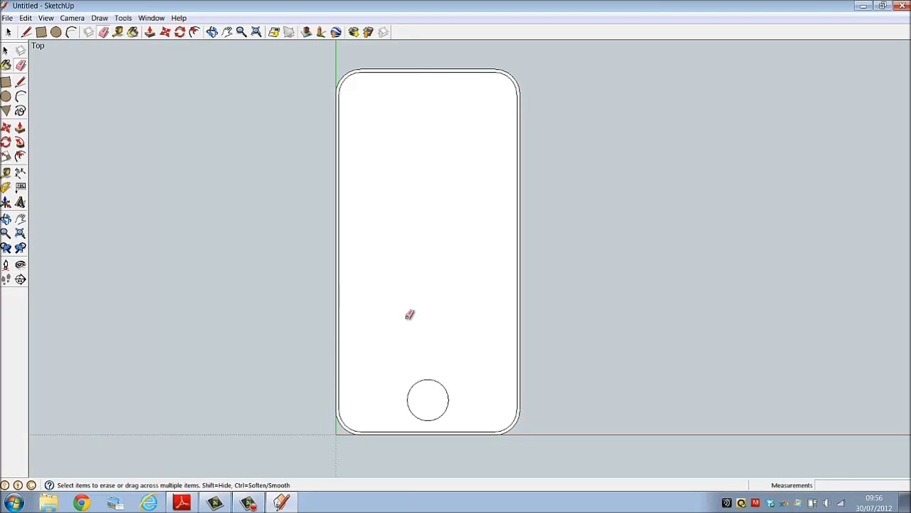
{"action": "scroll", "coordinate": [492, 378], "scroll_direction": "down", "scroll_amount": 1}
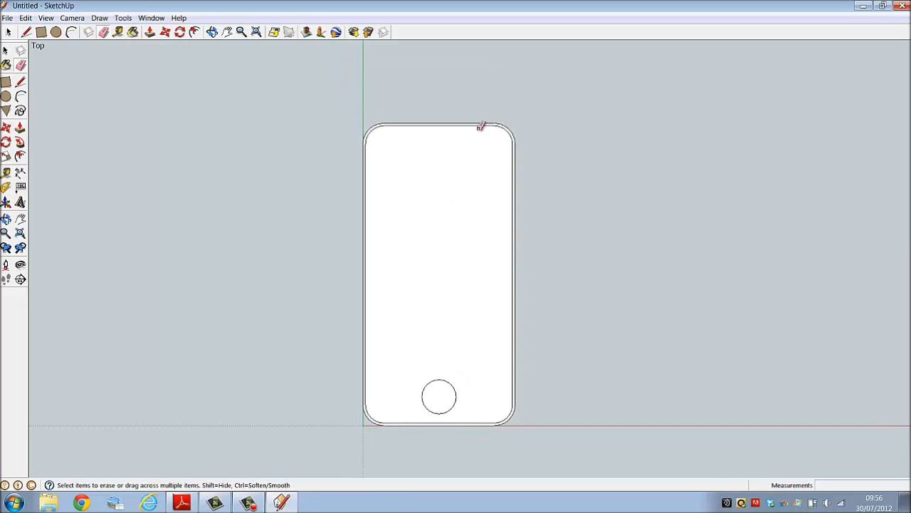
Draw a short guide line down from the top edge's midpoint, then a 6 mm line leftward
{"action": "left_click", "coordinate": [26, 31]}
{"action": "scroll", "coordinate": [466, 107], "scroll_direction": "up", "scroll_amount": 2}
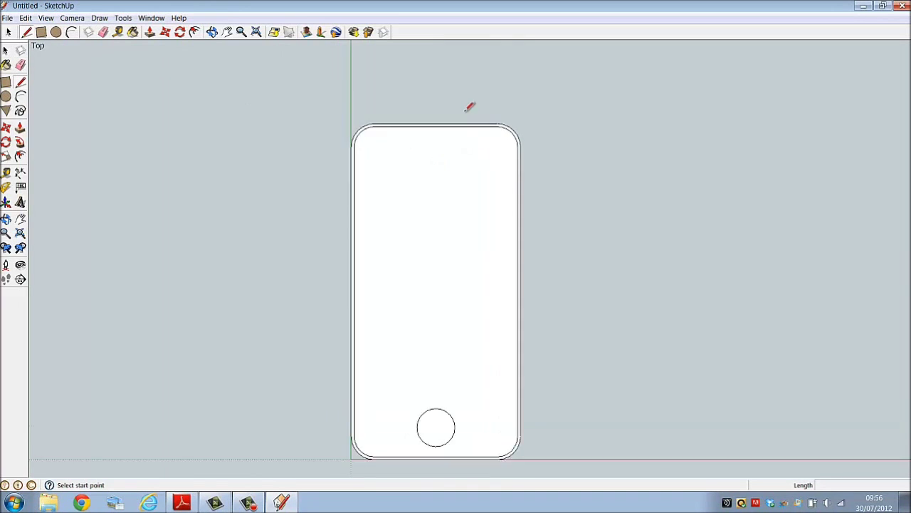
{"action": "scroll", "coordinate": [430, 104], "scroll_direction": "up", "scroll_amount": 2}
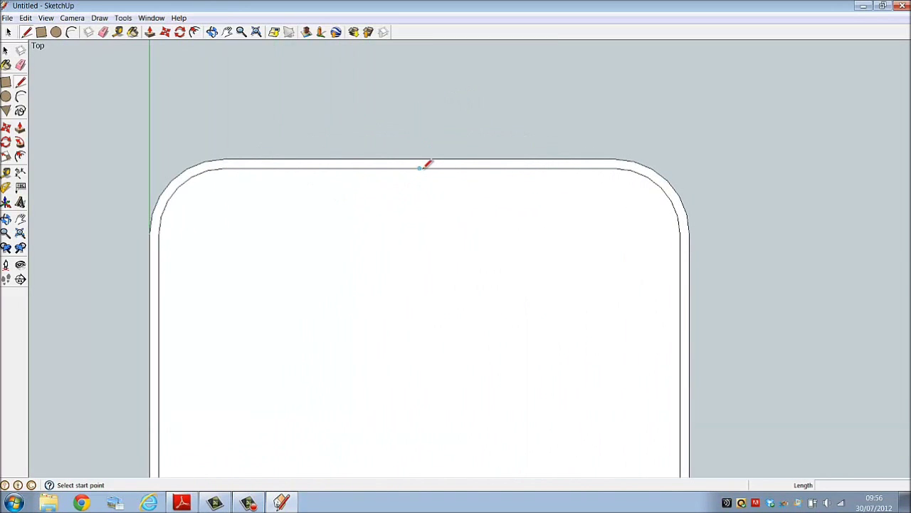
{"action": "left_click", "coordinate": [420, 168]}
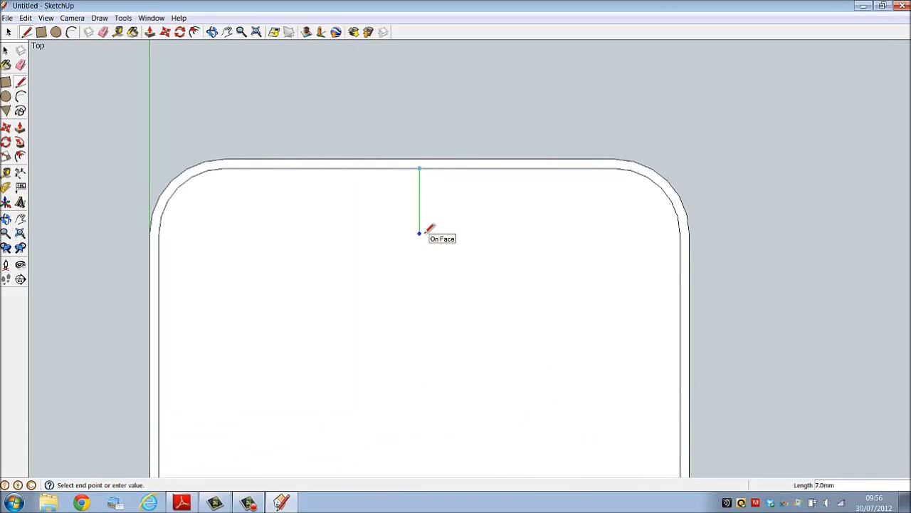
{"action": "key", "text": "Return"}
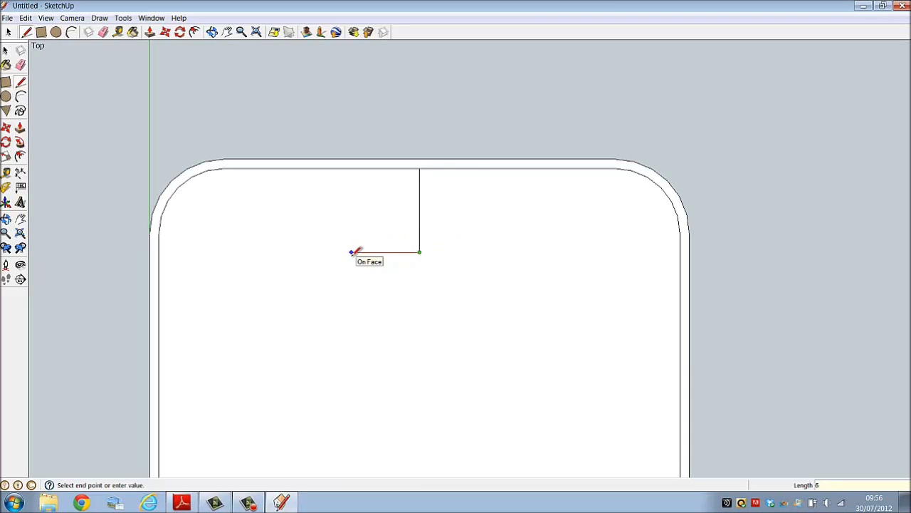
{"action": "type", "text": "6"}
{"action": "key", "text": "Return"}
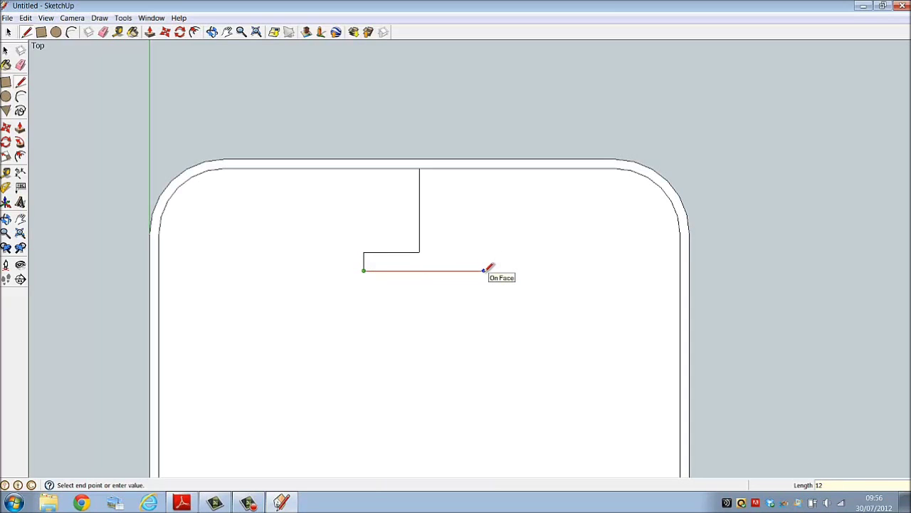
Complete the 12 mm-wide rectangle and erase the vertical line connecting it to the edge
{"action": "type", "text": "12"}
{"action": "key", "text": "Return"}
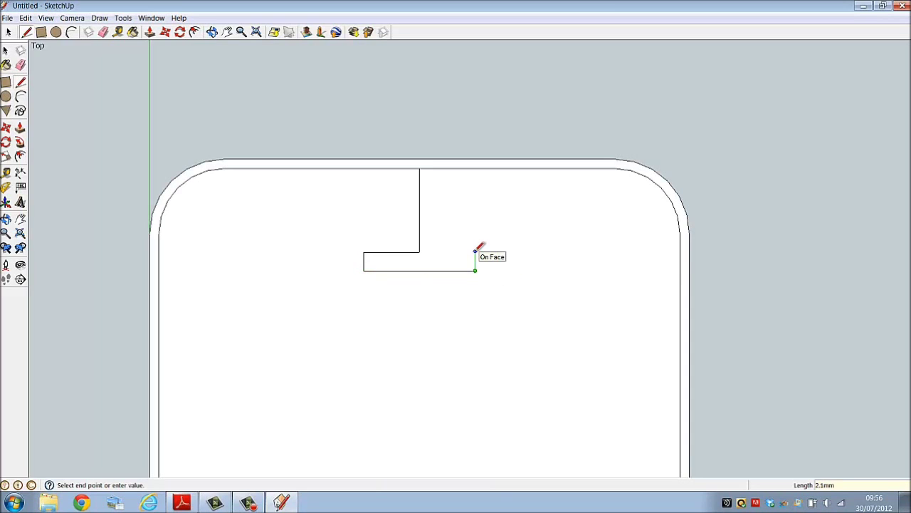
{"action": "left_click", "coordinate": [474, 251]}
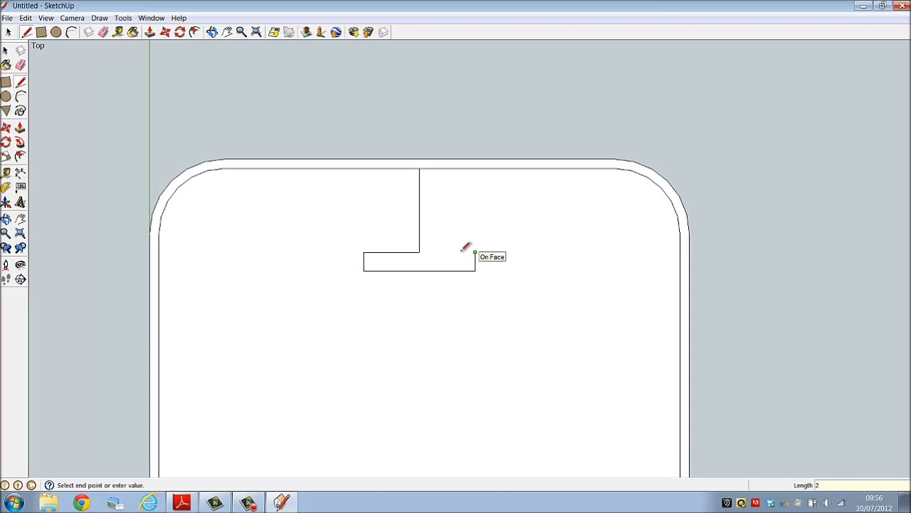
{"action": "left_click", "coordinate": [419, 251]}
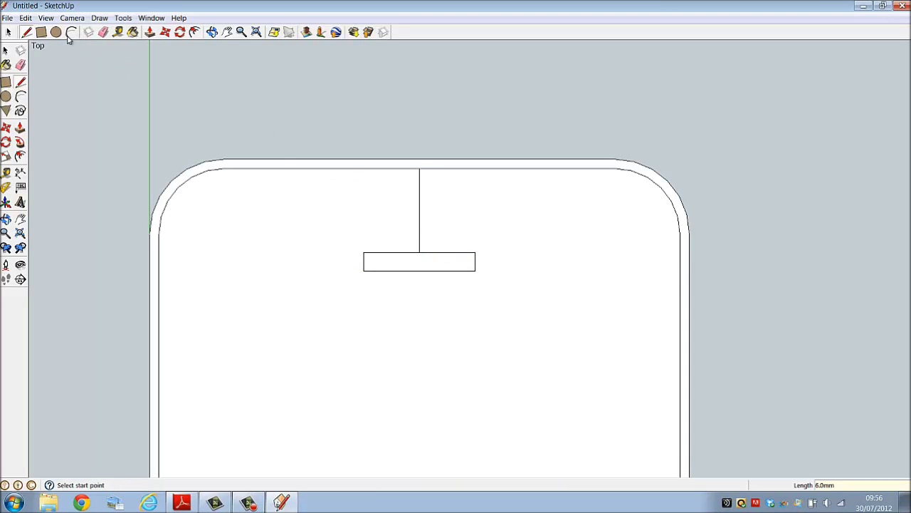
{"action": "left_click", "coordinate": [103, 32]}
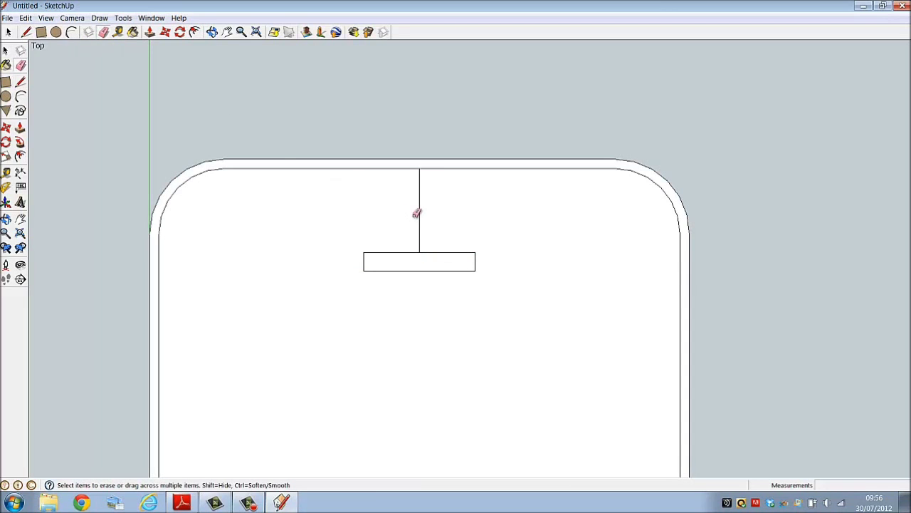
{"action": "left_click", "coordinate": [420, 214]}
{"action": "scroll", "coordinate": [367, 259], "scroll_direction": "up", "scroll_amount": 4}
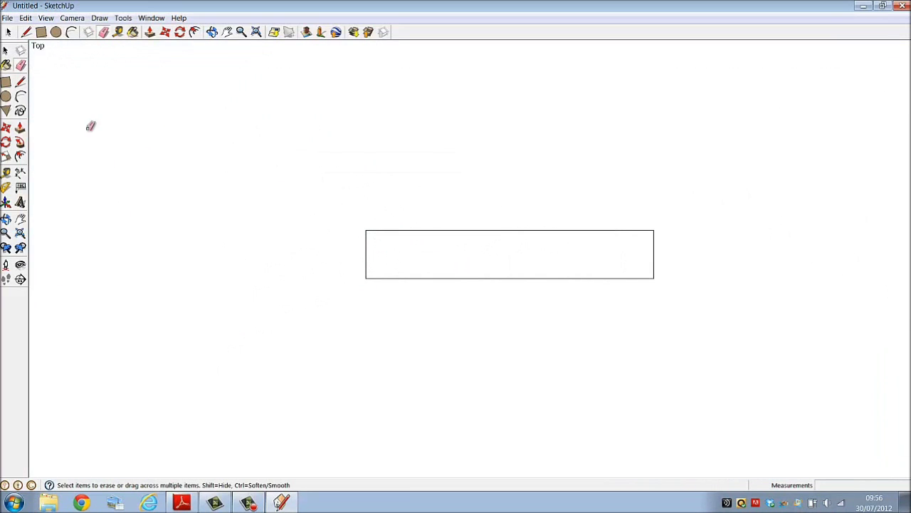
Round the slot's left end with a circle touching its edge, erasing the square corner edges
{"action": "left_click", "coordinate": [27, 32]}
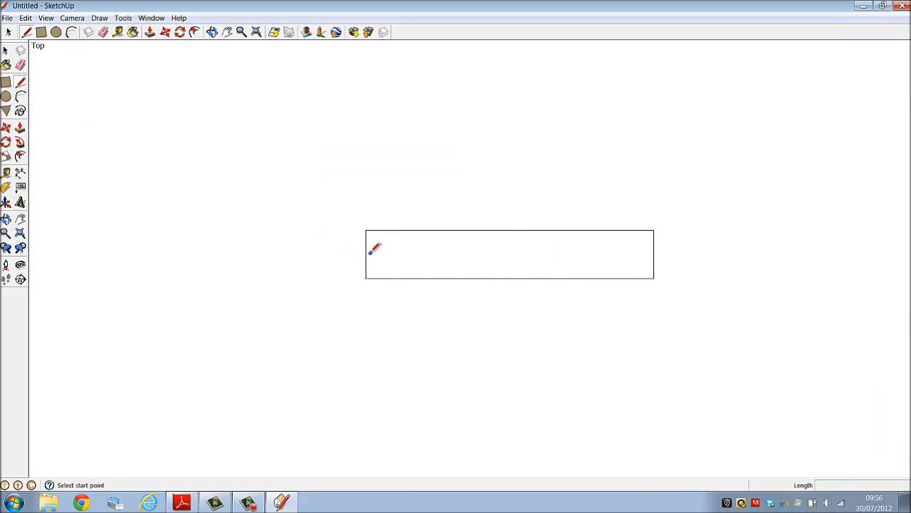
{"action": "left_click", "coordinate": [366, 254]}
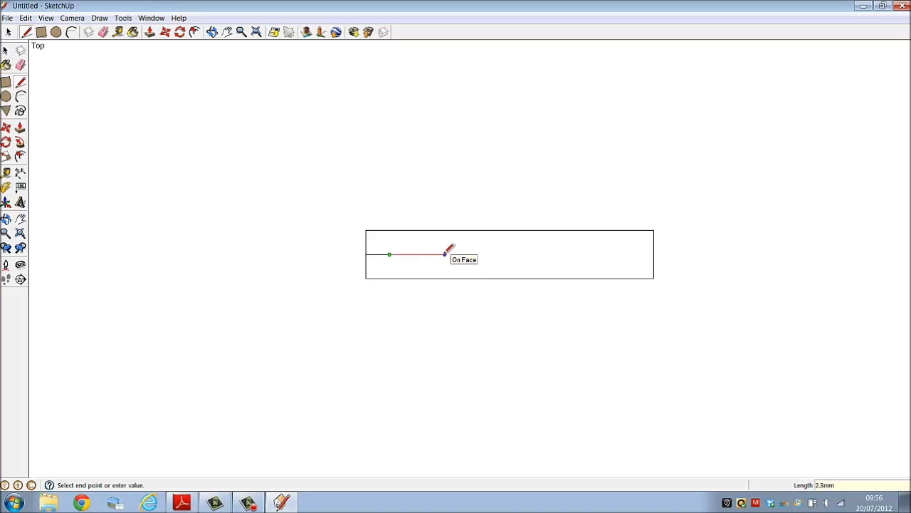
{"action": "left_click", "coordinate": [55, 32]}
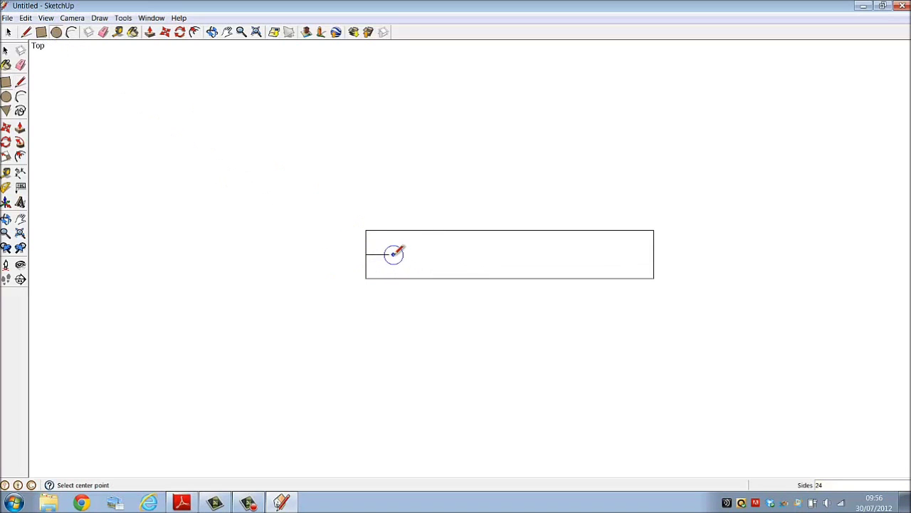
{"action": "left_click", "coordinate": [389, 254]}
{"action": "left_click", "coordinate": [366, 254]}
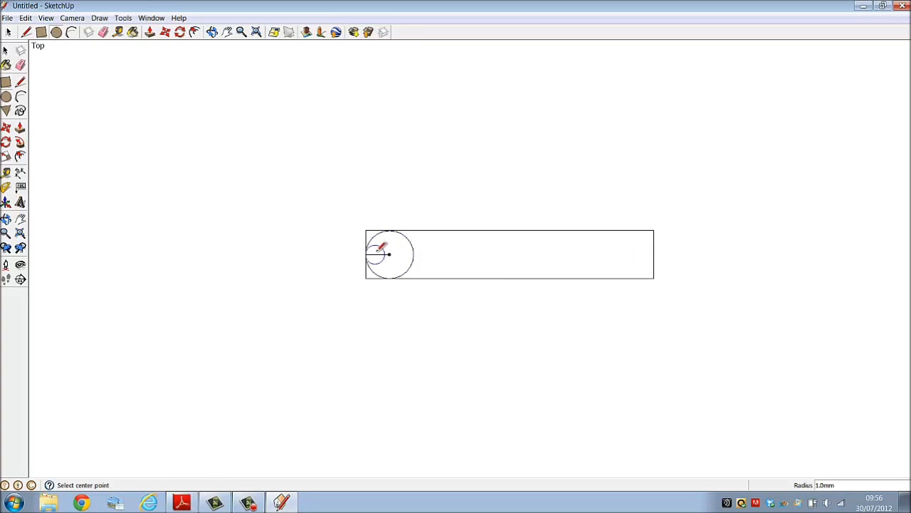
{"action": "left_click", "coordinate": [103, 32]}
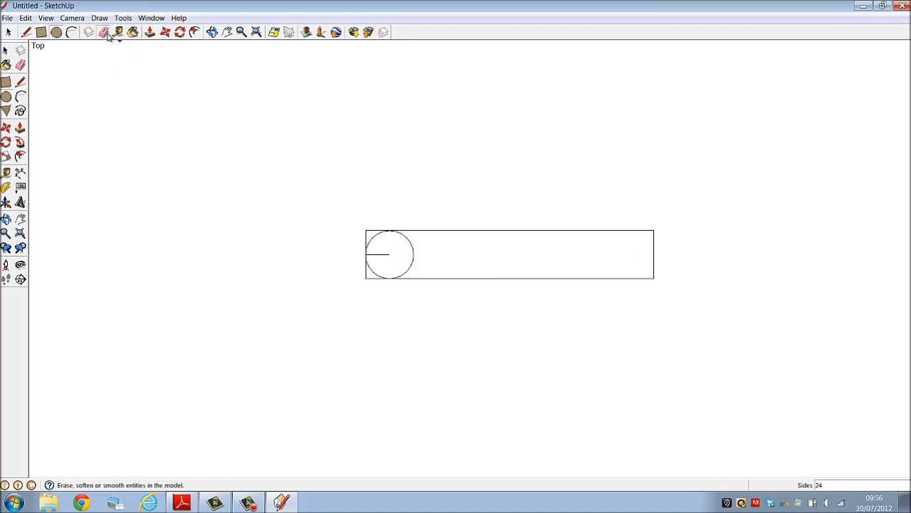
{"action": "scroll", "coordinate": [411, 238], "scroll_direction": "up", "scroll_amount": 3}
{"action": "left_click", "coordinate": [343, 227]}
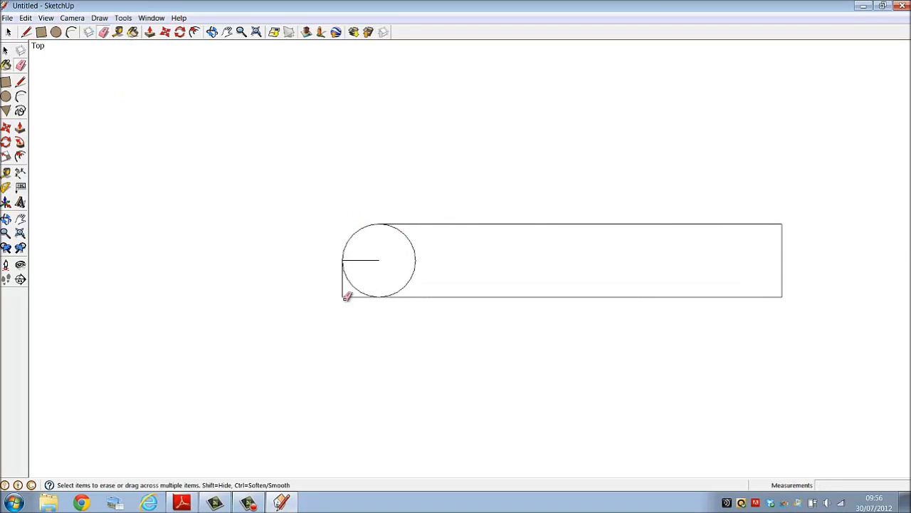
{"action": "left_click", "coordinate": [344, 295]}
{"action": "left_click", "coordinate": [417, 262]}
{"action": "left_click", "coordinate": [377, 260]}
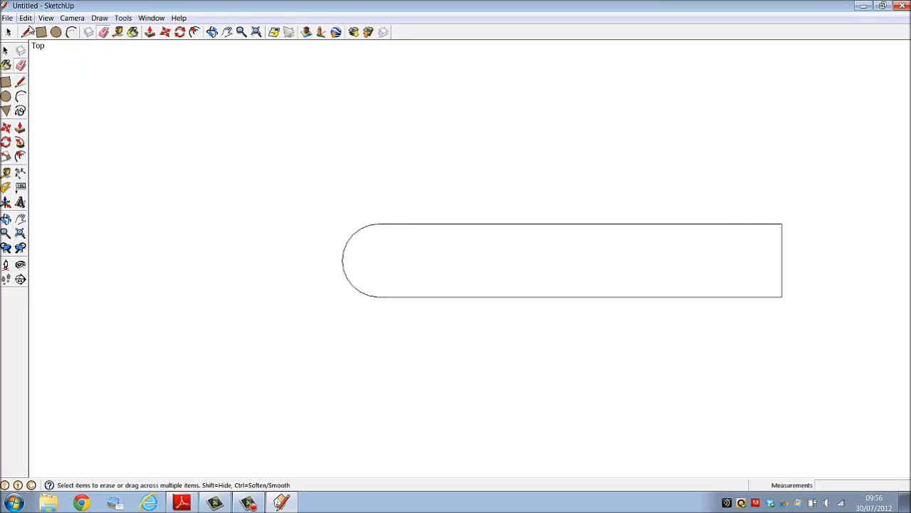
Round the slot's right end the same way, erasing its corner edges and leftover lines
{"action": "left_click", "coordinate": [27, 32]}
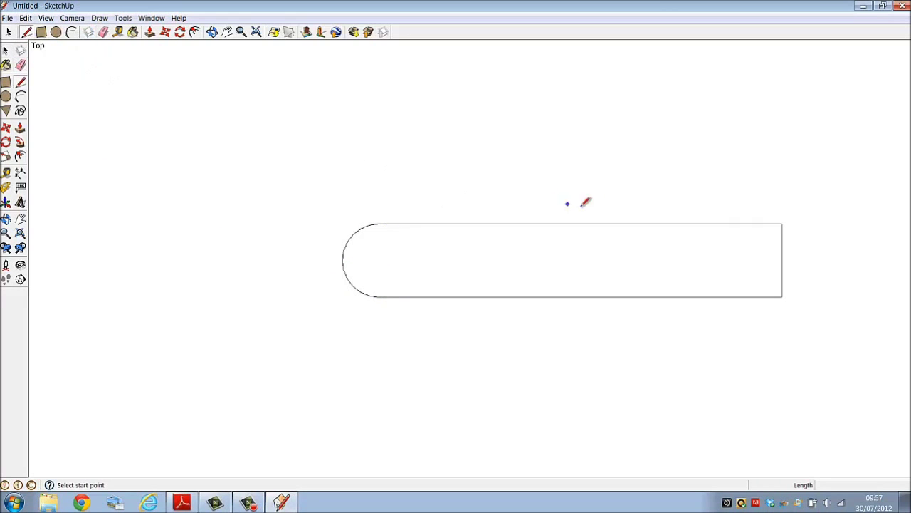
{"action": "left_click", "coordinate": [781, 259]}
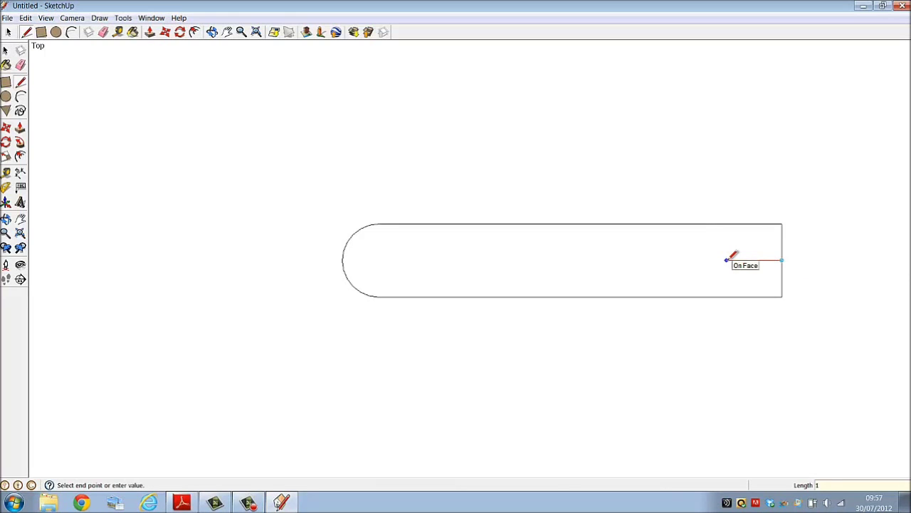
{"action": "left_click", "coordinate": [745, 260]}
{"action": "left_click", "coordinate": [5, 97]}
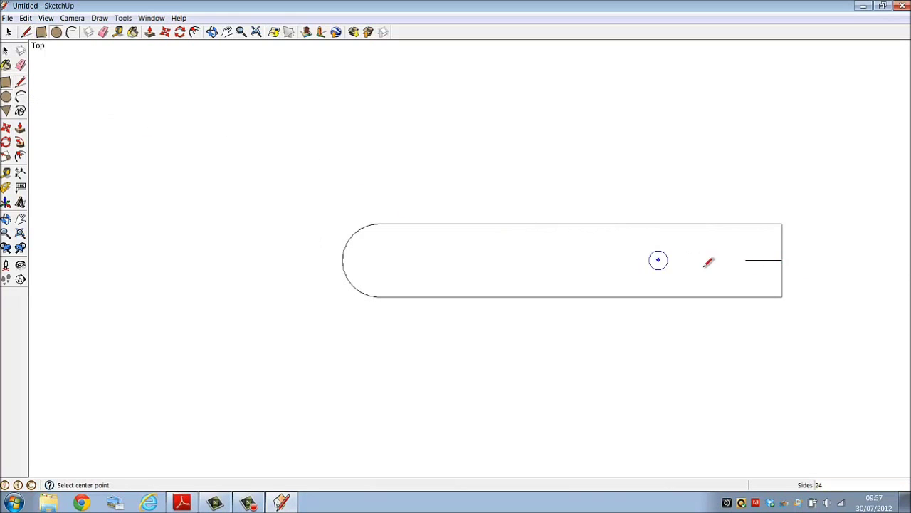
{"action": "left_click", "coordinate": [782, 260]}
{"action": "left_click", "coordinate": [102, 33]}
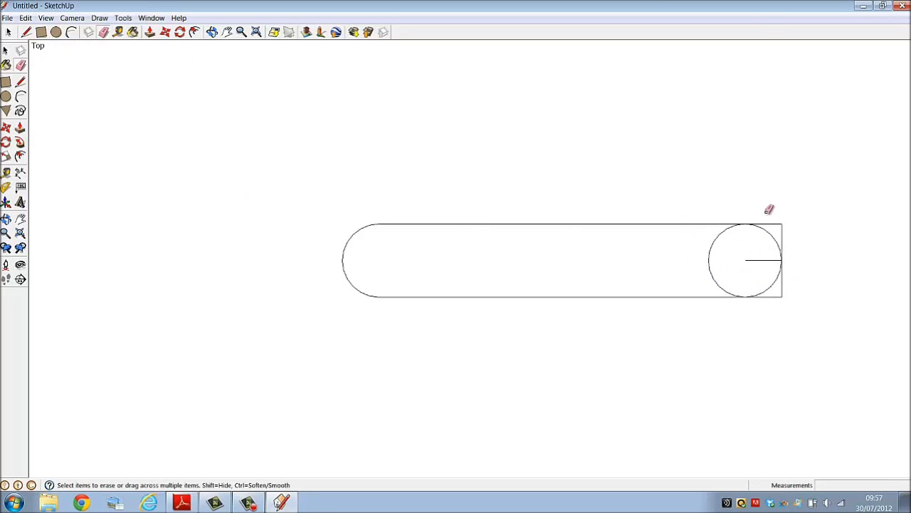
{"action": "left_click_drag", "start_coordinate": [777, 220], "coordinate": [789, 256]}
{"action": "mouse_move", "coordinate": [787, 292]}
{"action": "left_mouse_down"}
{"action": "mouse_move", "coordinate": [743, 256]}
{"action": "mouse_move", "coordinate": [707, 260]}
{"action": "left_mouse_up"}
{"action": "scroll", "coordinate": [344, 282], "scroll_direction": "down", "scroll_amount": 12}
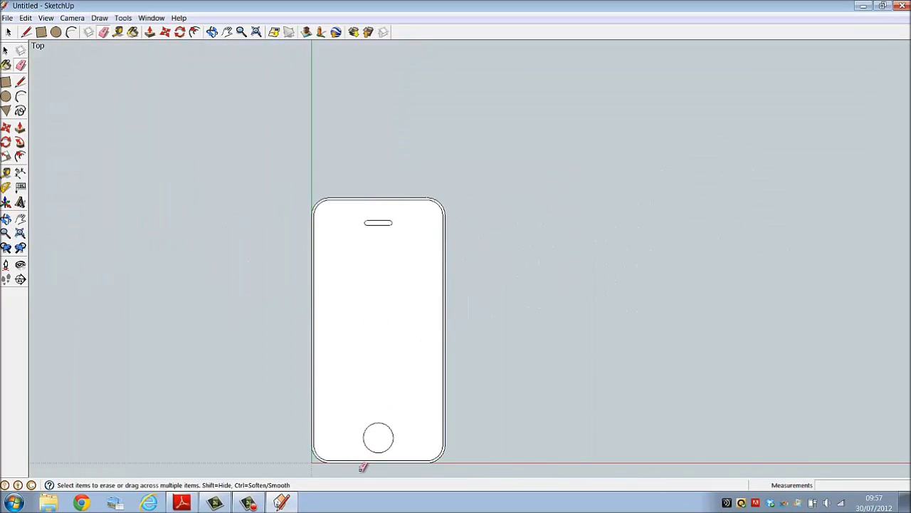
Set the straight-on Left standard view and zoom in on the phone's end
{"action": "scroll", "coordinate": [362, 461], "scroll_direction": "up", "scroll_amount": 4}
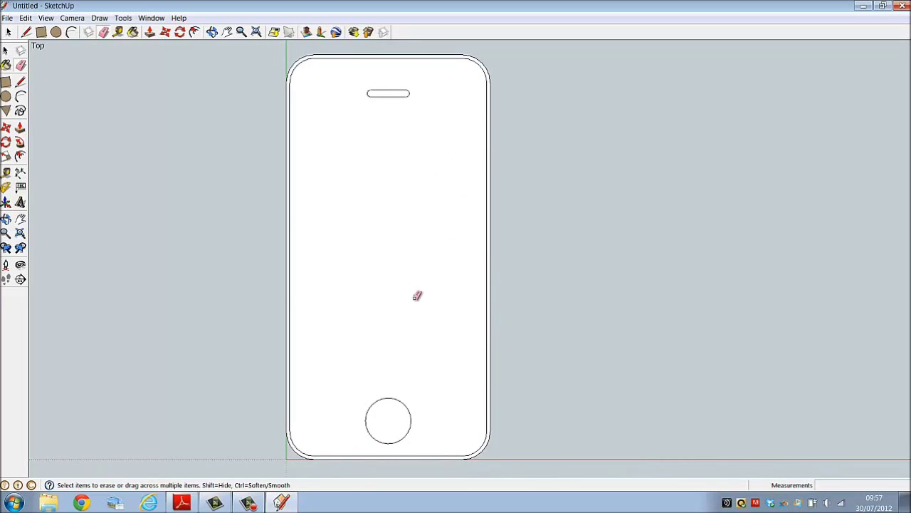
{"action": "left_click", "coordinate": [72, 18]}
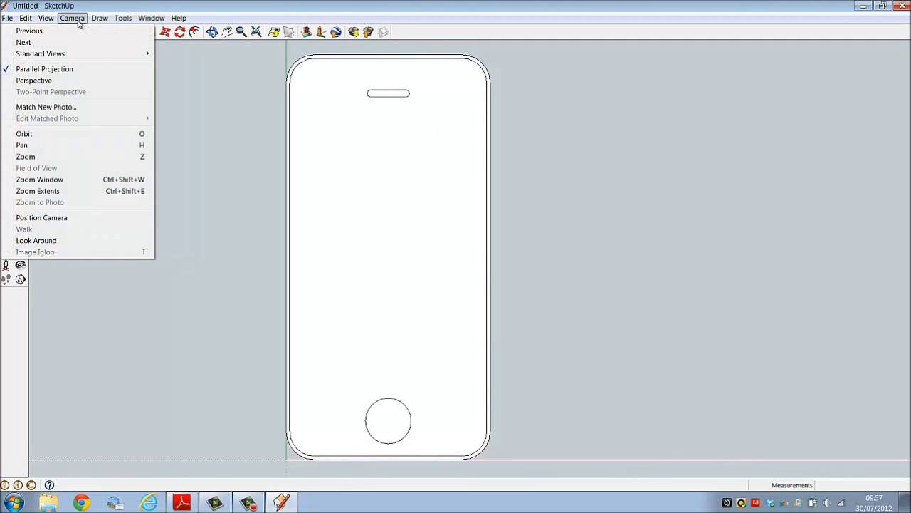
{"action": "mouse_move", "coordinate": [79, 54]}
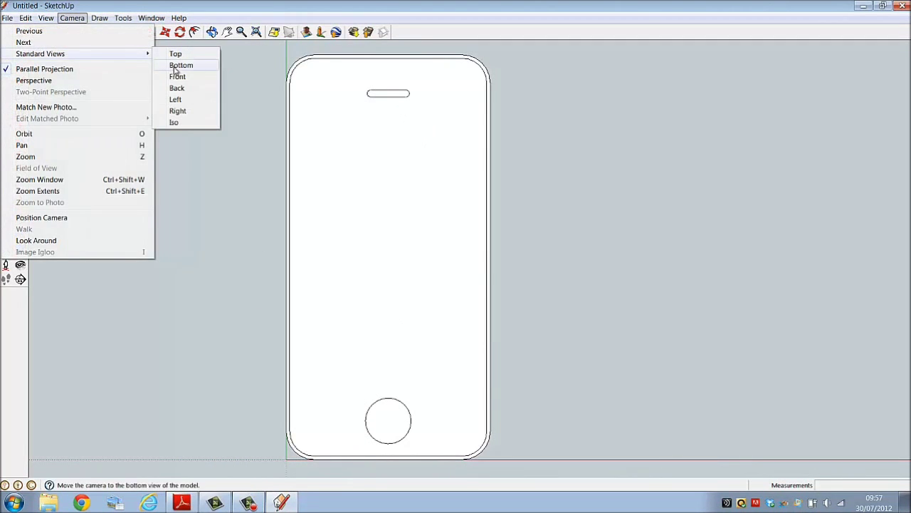
{"action": "left_click", "coordinate": [189, 102]}
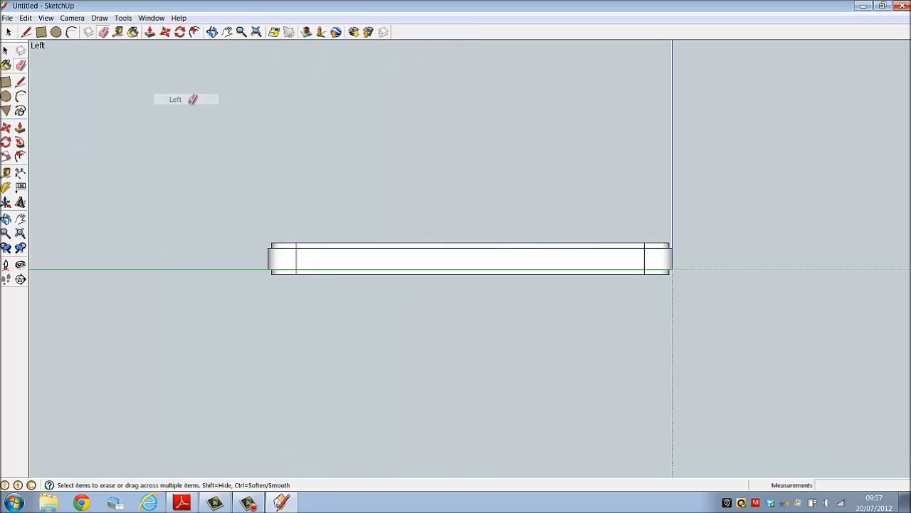
{"action": "left_click", "coordinate": [212, 32]}
{"action": "left_click_drag", "start_coordinate": [394, 157], "coordinate": [412, 234]}
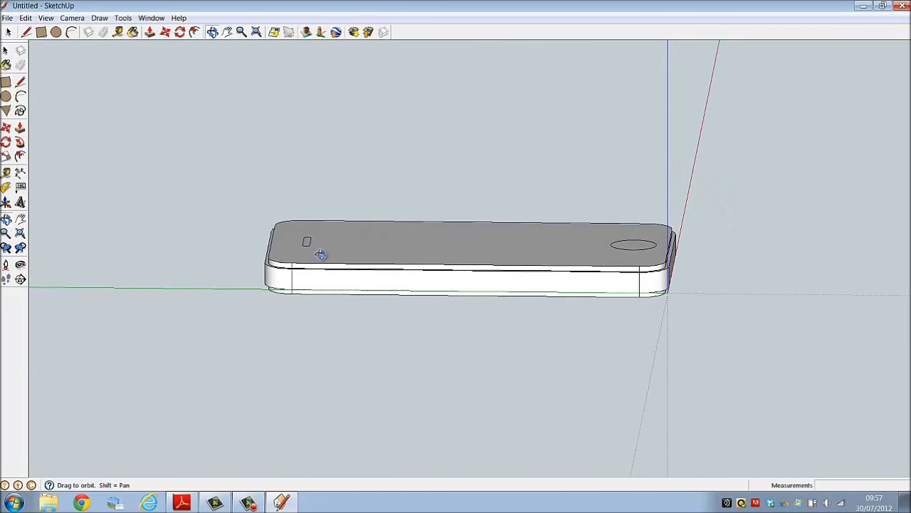
{"action": "left_click", "coordinate": [72, 19]}
{"action": "mouse_move", "coordinate": [78, 54]}
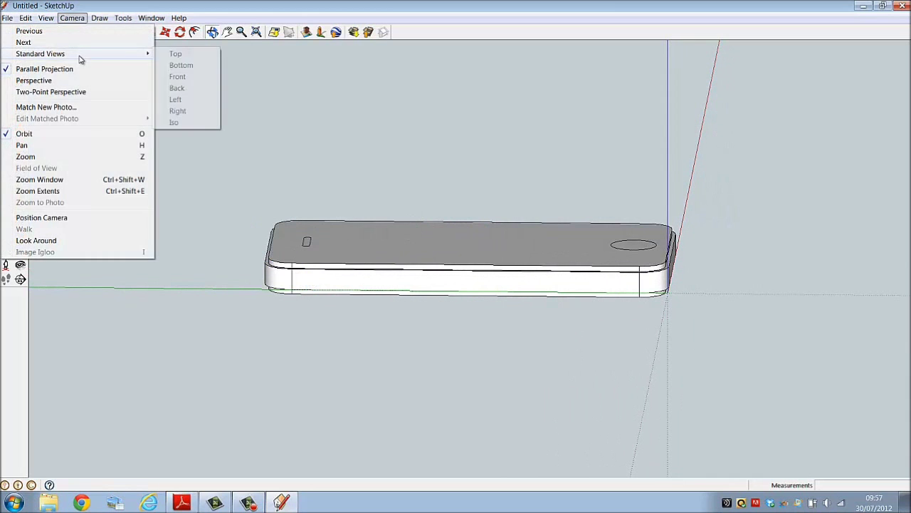
{"action": "left_click", "coordinate": [199, 105]}
{"action": "scroll", "coordinate": [285, 259], "scroll_direction": "up", "scroll_amount": 5}
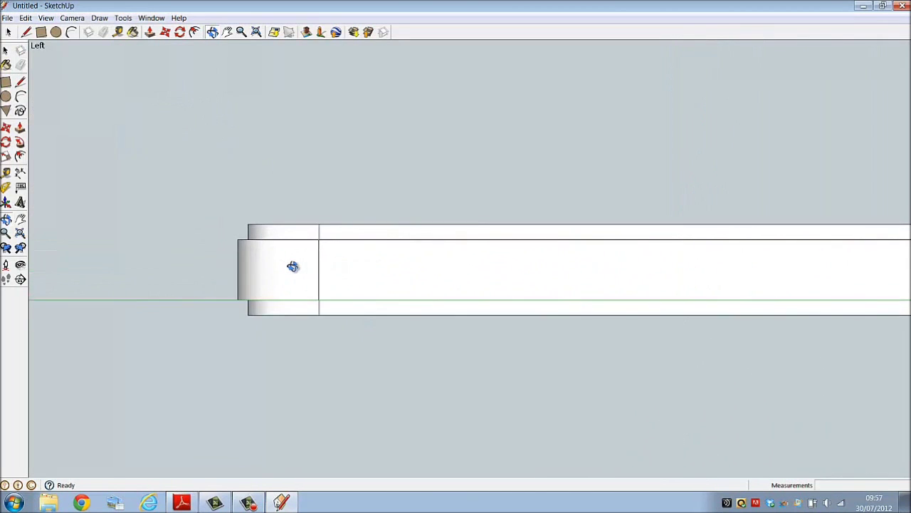
{"action": "scroll", "coordinate": [293, 266], "scroll_direction": "up", "scroll_amount": 2}
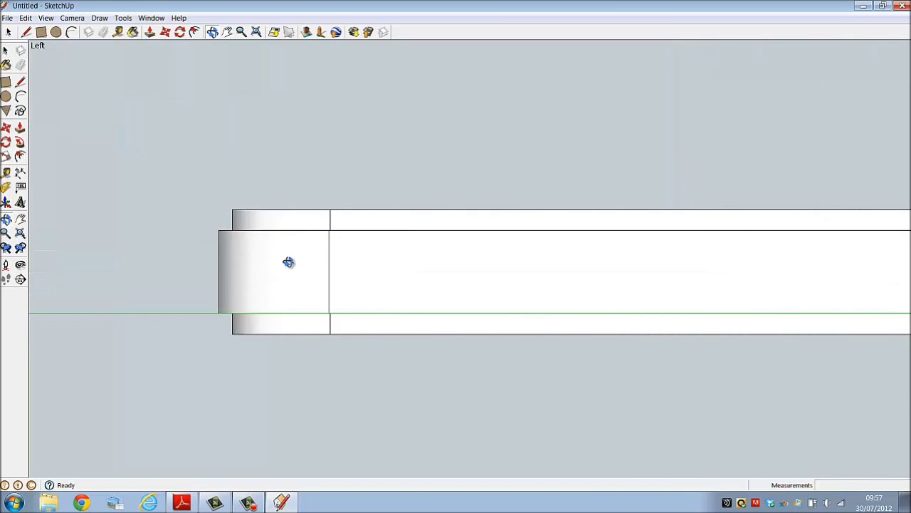
Draw a small key rectangle (2, 1.5, 3 mm lines) on the side face and erase its lead-in line
{"action": "left_click", "coordinate": [26, 32]}
{"action": "left_click", "coordinate": [329, 271]}
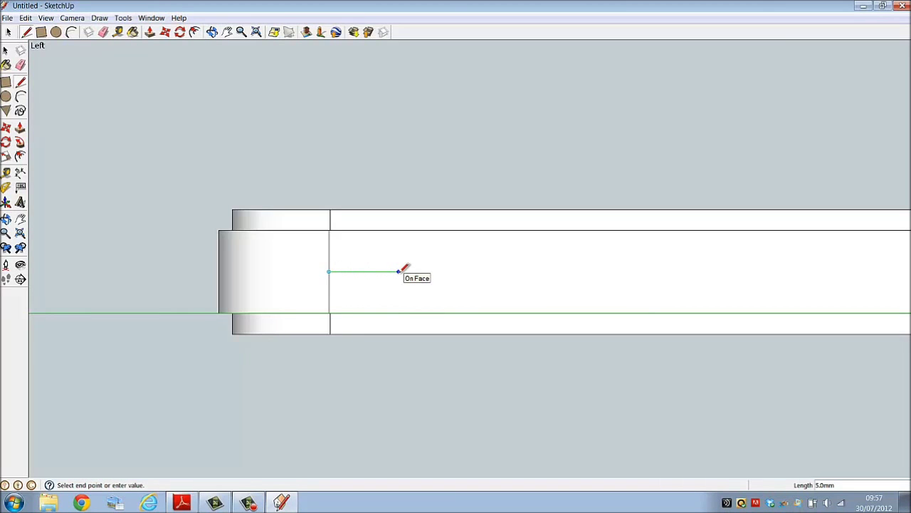
{"action": "key", "text": "Return"}
{"action": "key", "text": "Return"}
{"action": "key", "text": "Return"}
{"action": "type", "text": "3"}
{"action": "key", "text": "Return"}
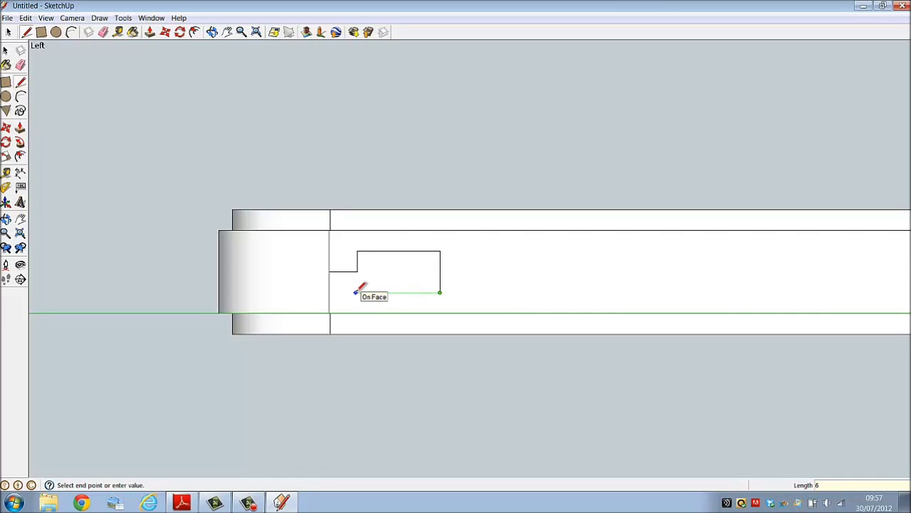
{"action": "left_click", "coordinate": [358, 292]}
{"action": "left_click", "coordinate": [357, 272]}
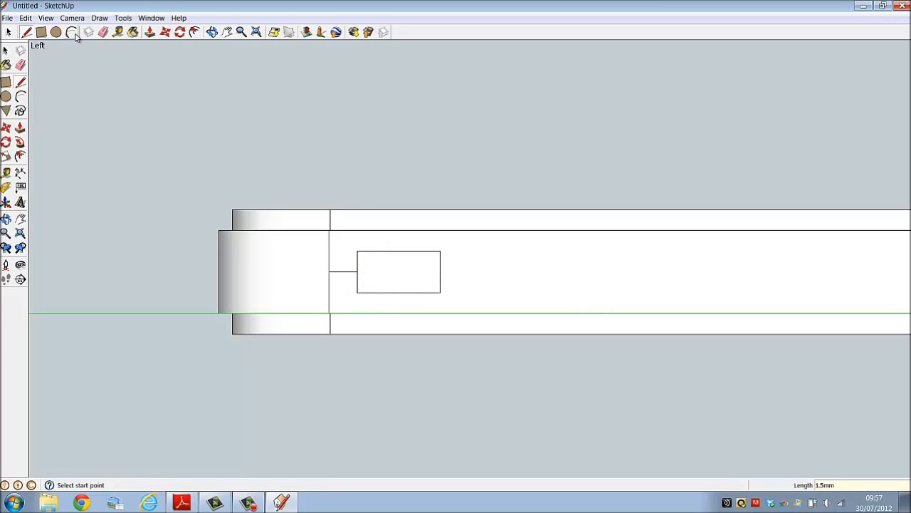
{"action": "left_click", "coordinate": [102, 32]}
{"action": "left_click", "coordinate": [352, 271]}
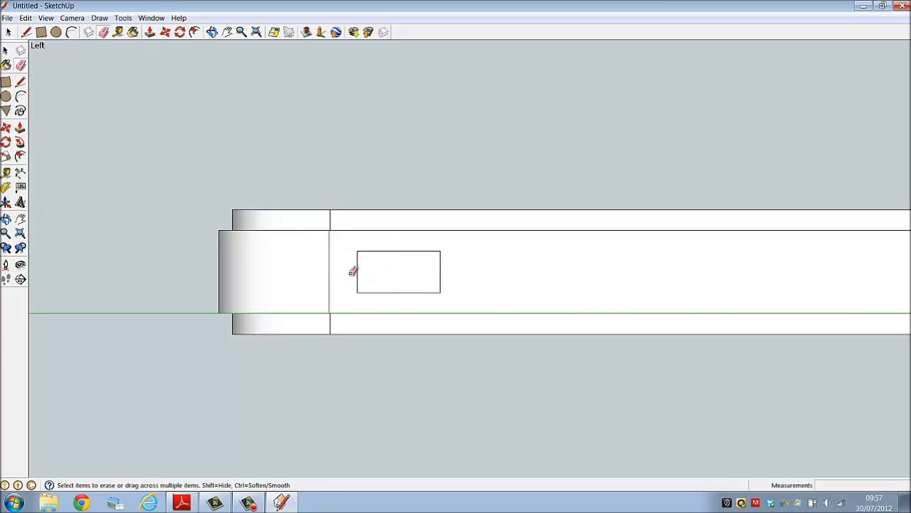
Draw an 8 mm guide line from the rectangle and a 2 mm-radius circle at its end
{"action": "left_click", "coordinate": [25, 33]}
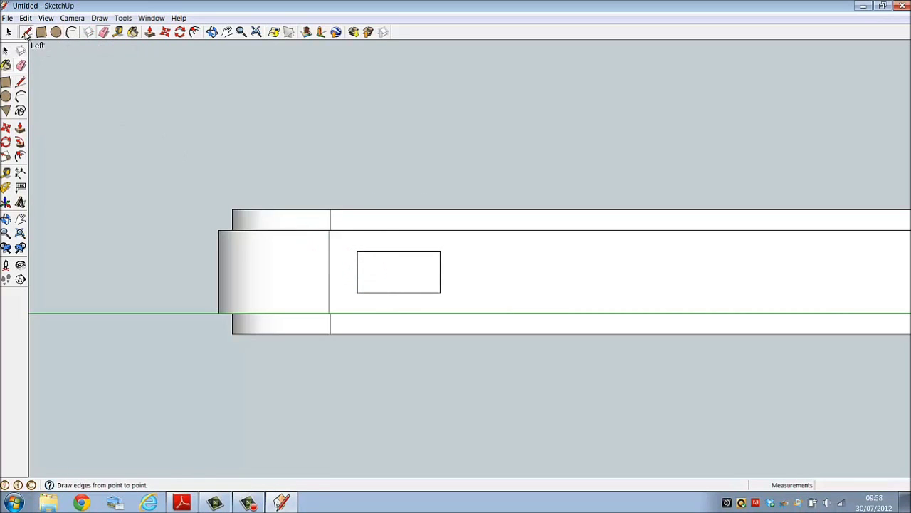
{"action": "left_click", "coordinate": [440, 271]}
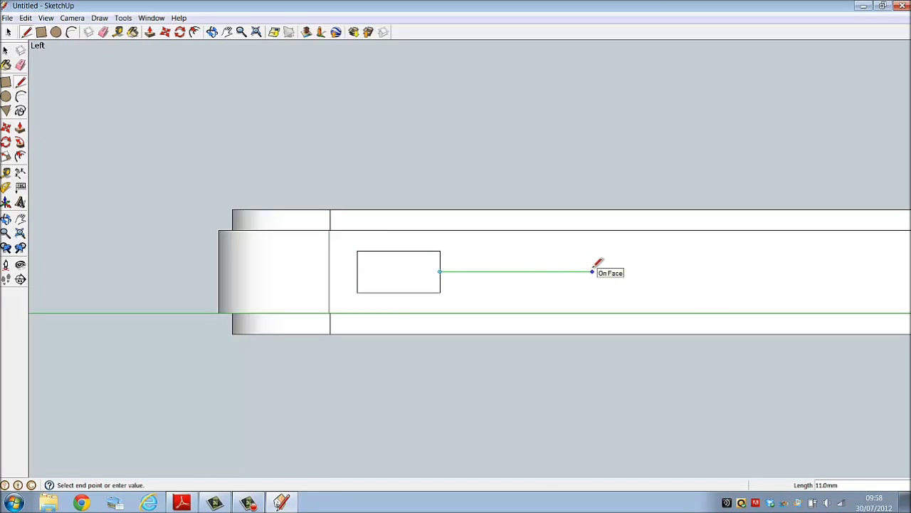
{"action": "type", "text": "8"}
{"action": "key", "text": "Return"}
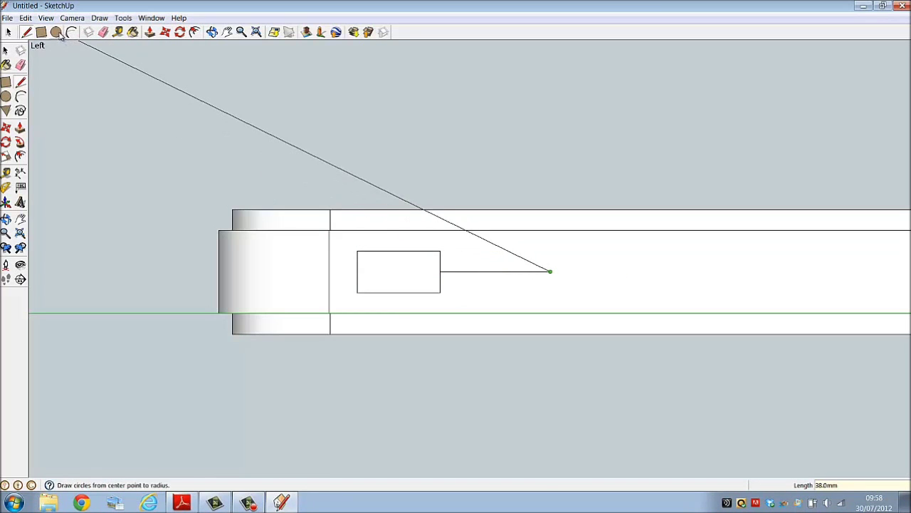
{"action": "left_click", "coordinate": [56, 32]}
{"action": "left_click", "coordinate": [549, 271]}
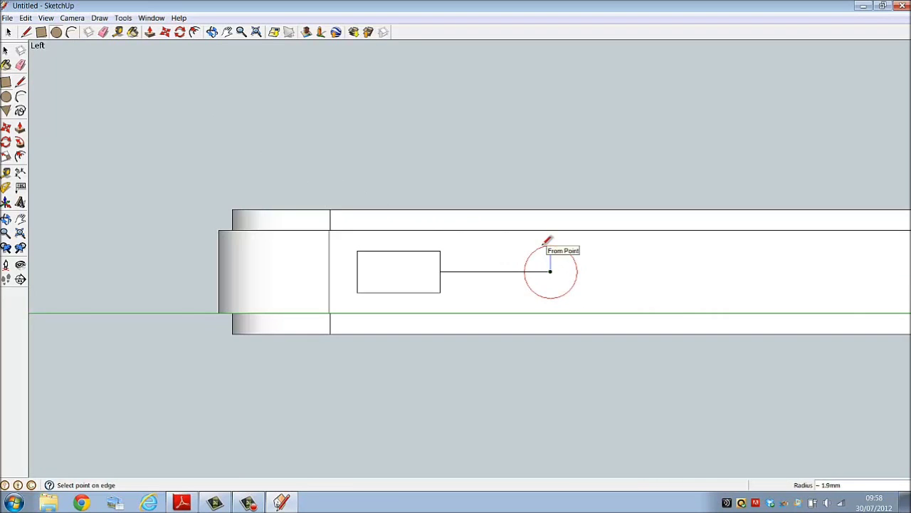
{"action": "left_click", "coordinate": [545, 244]}
Add a 10 mm guide line from that circle and a second 2 mm-radius circle at its end
{"action": "left_click", "coordinate": [27, 32]}
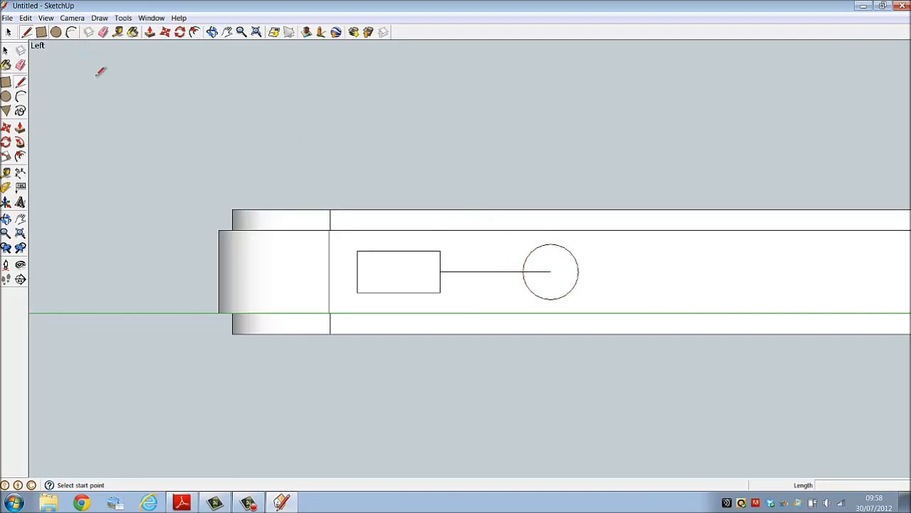
{"action": "left_click", "coordinate": [551, 271]}
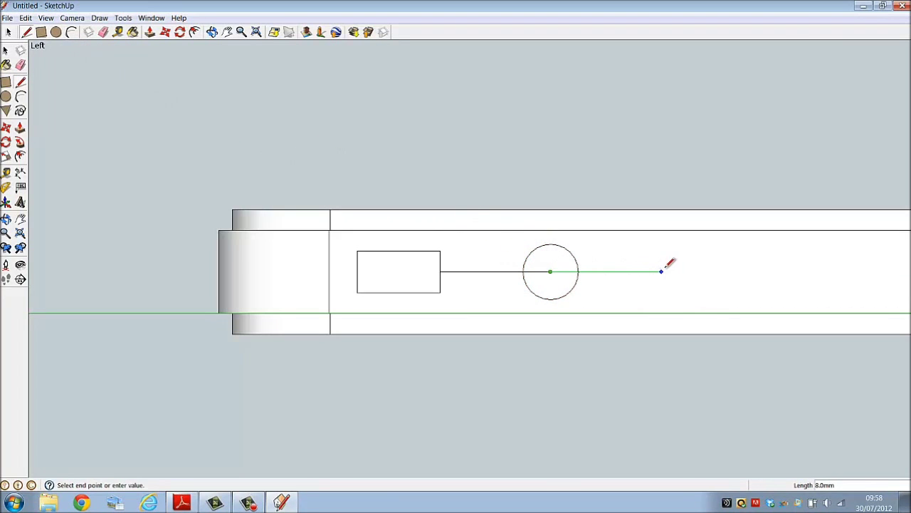
{"action": "type", "text": "10"}
{"action": "key", "text": "Return"}
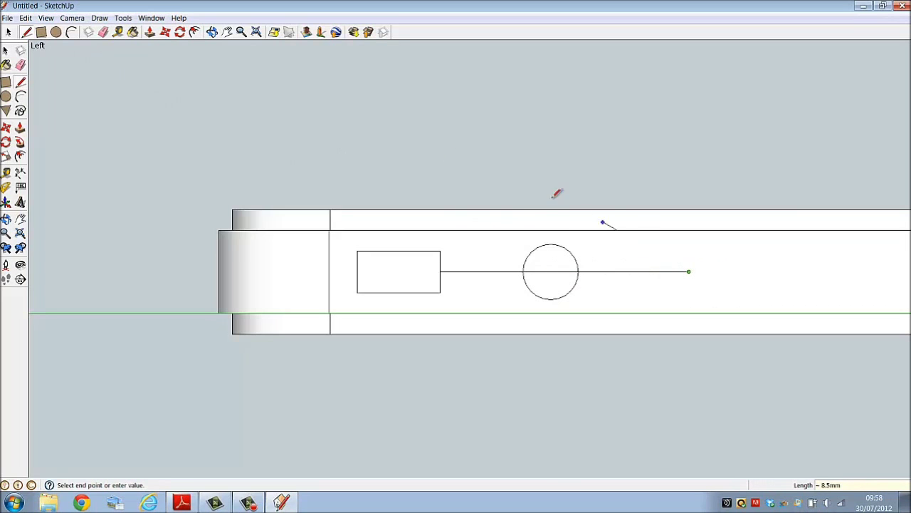
{"action": "left_click", "coordinate": [56, 32]}
{"action": "left_click", "coordinate": [688, 272]}
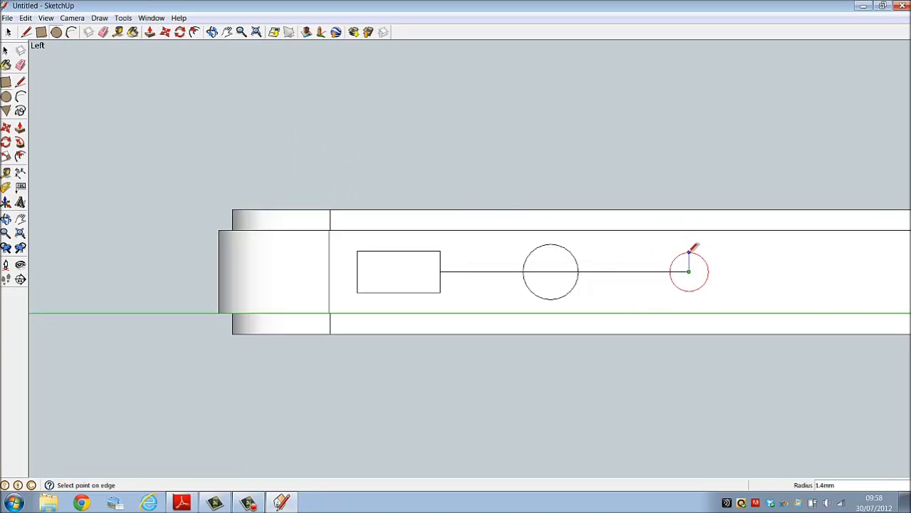
{"action": "key", "text": "Return"}
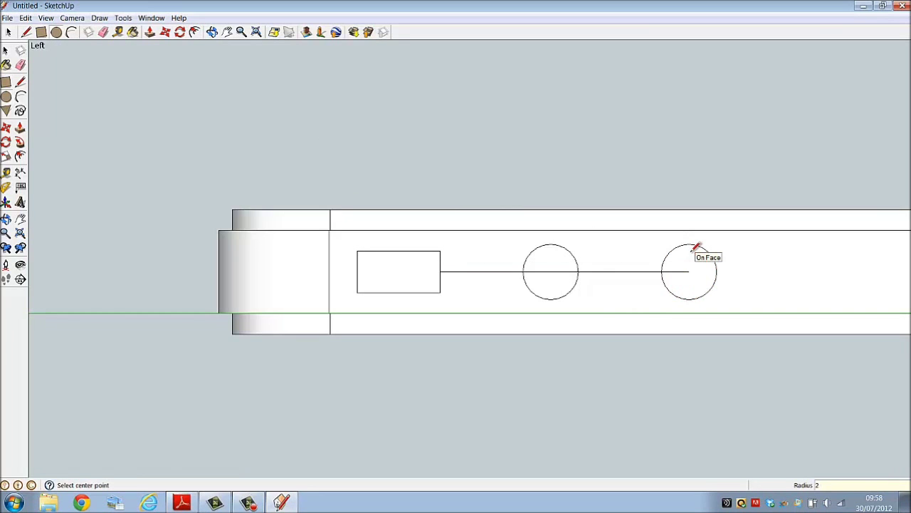
Erase the guide lines and radius lines between and inside the two key circles
{"action": "left_click", "coordinate": [103, 32]}
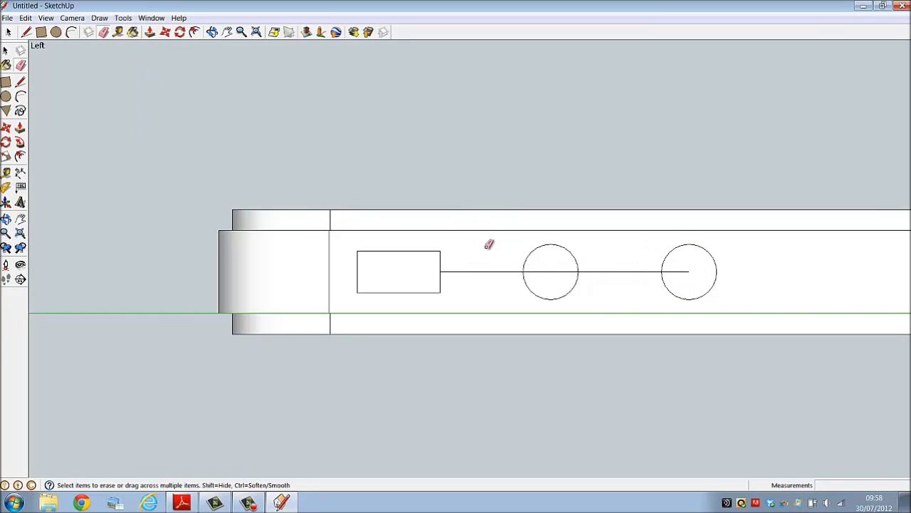
{"action": "left_click", "coordinate": [493, 272]}
{"action": "left_click", "coordinate": [538, 271]}
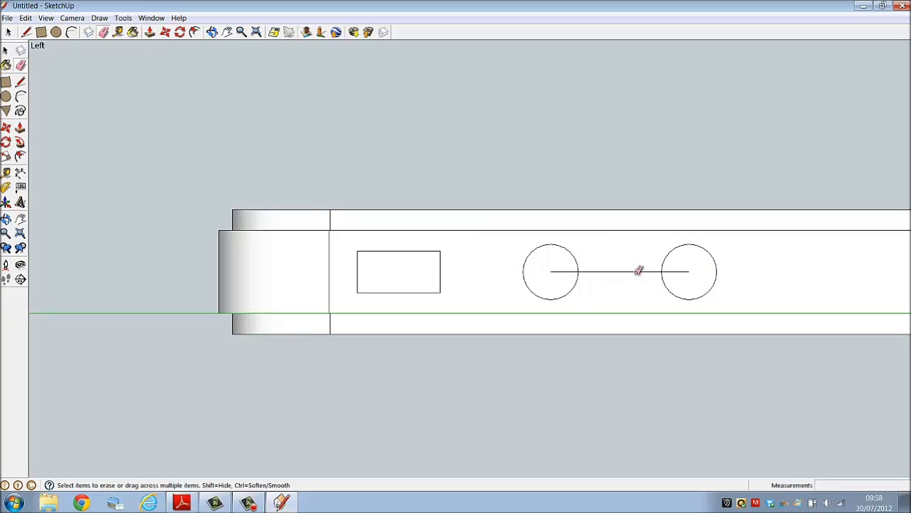
{"action": "left_click", "coordinate": [570, 271]}
{"action": "left_click_drag", "start_coordinate": [623, 260], "coordinate": [626, 281]}
{"action": "left_click", "coordinate": [673, 271]}
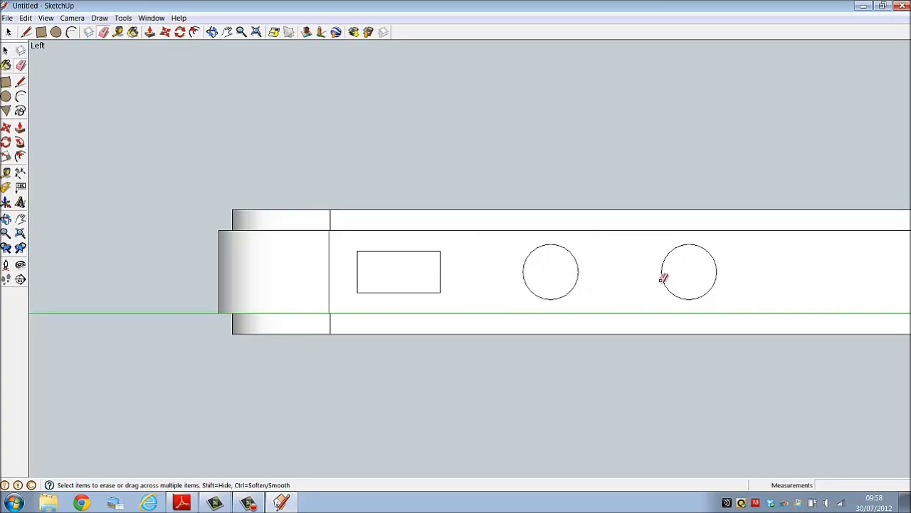
{"action": "scroll", "coordinate": [349, 287], "scroll_direction": "down", "scroll_amount": 3}
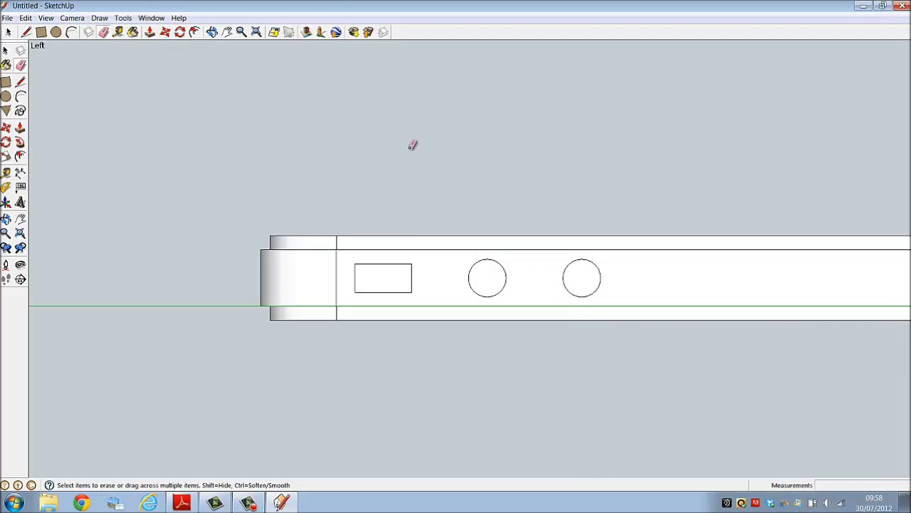
Orbit to a 3D perspective with the home button at the far end and zoom onto the end face
{"action": "left_click", "coordinate": [211, 33]}
{"action": "left_click_drag", "start_coordinate": [246, 210], "coordinate": [423, 342]}
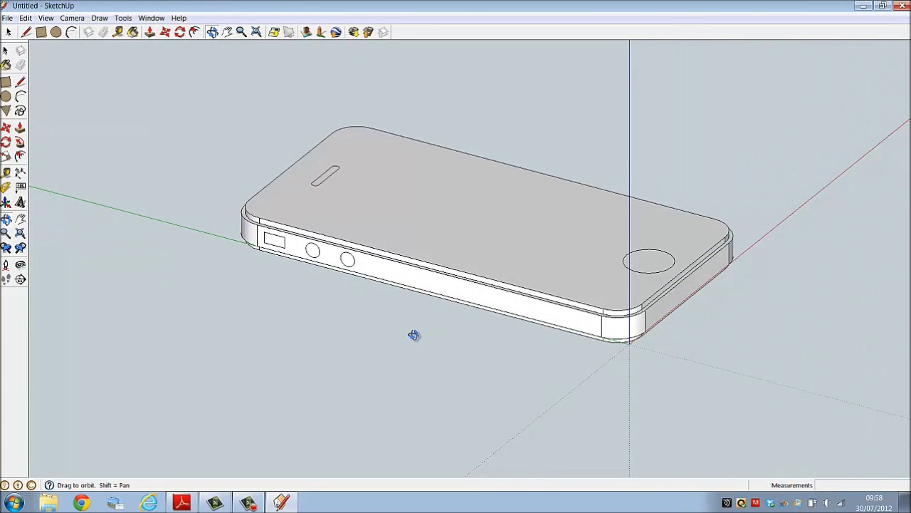
{"action": "left_click_drag", "start_coordinate": [414, 335], "coordinate": [727, 303]}
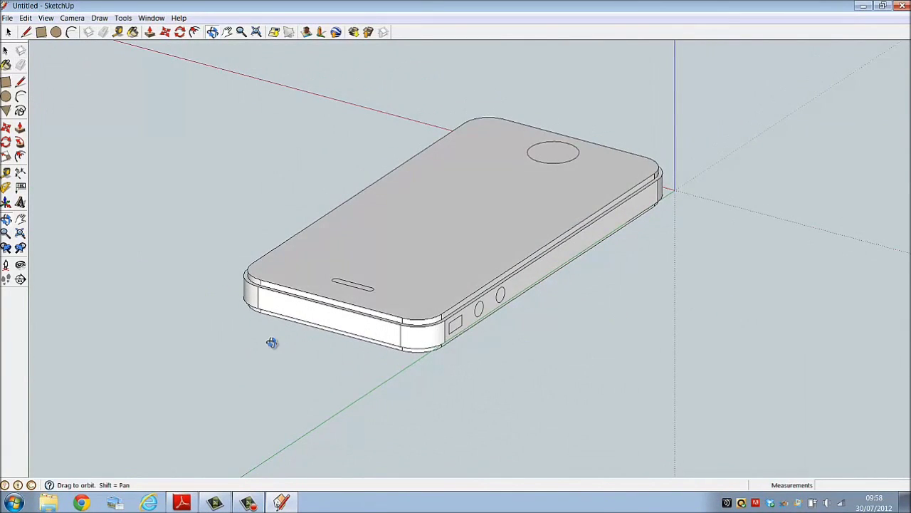
{"action": "left_click_drag", "start_coordinate": [271, 344], "coordinate": [320, 348]}
{"action": "scroll", "coordinate": [320, 348], "scroll_direction": "up", "scroll_amount": 5}
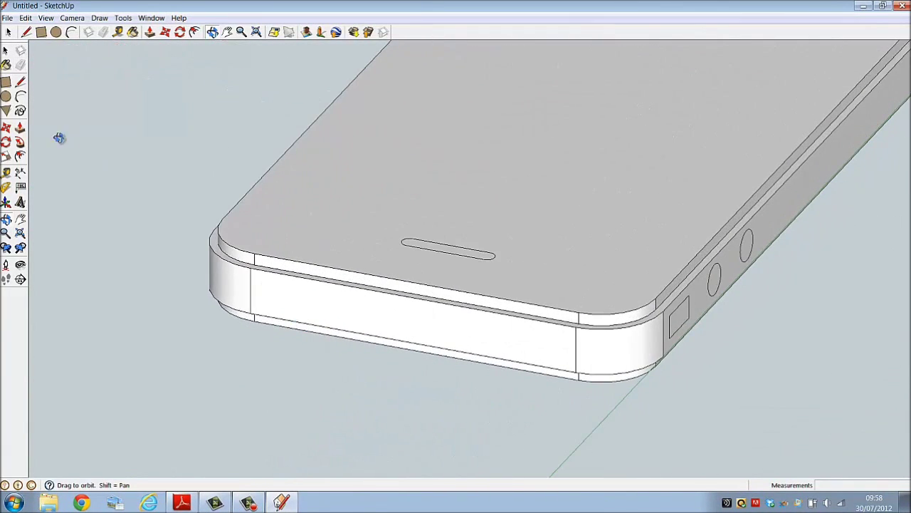
Draw 2 mm and 1.5 mm lead-in segments on the phone's end face to locate the rectangle
{"action": "left_click", "coordinate": [26, 32]}
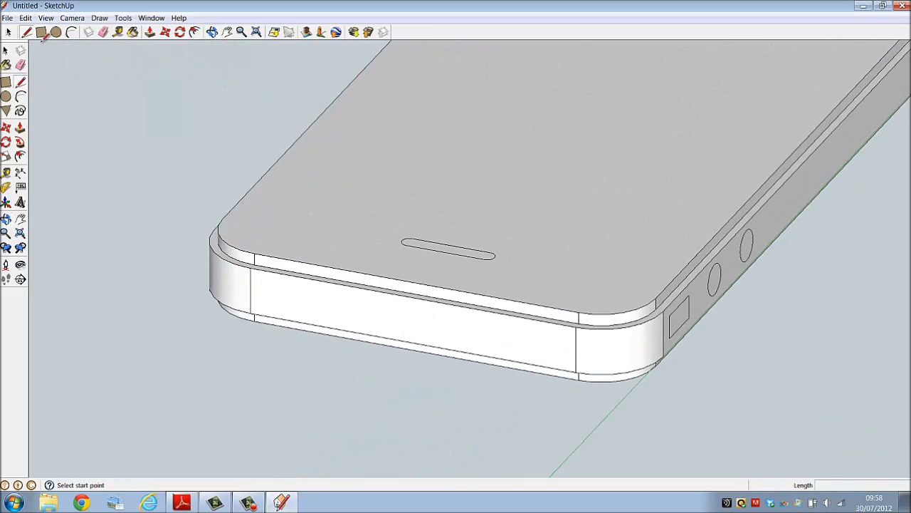
{"action": "left_click", "coordinate": [251, 291]}
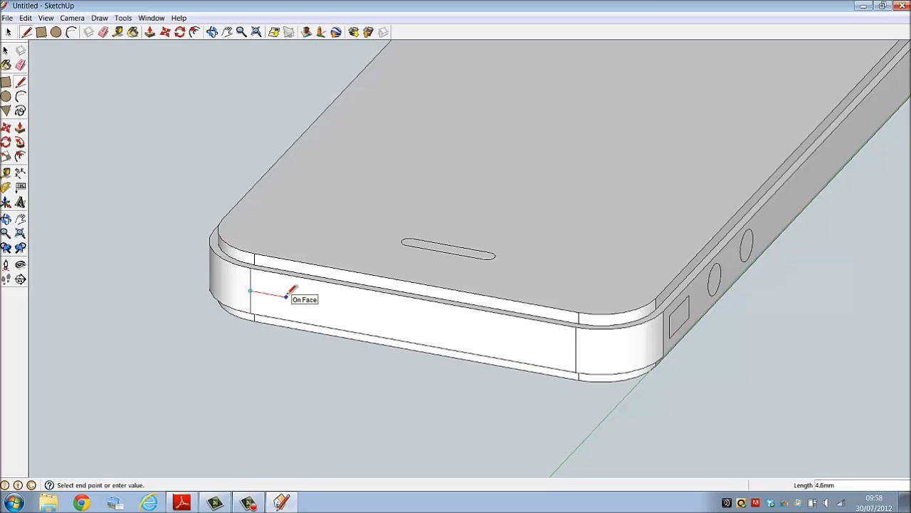
{"action": "type", "text": "2"}
{"action": "key", "text": "Return"}
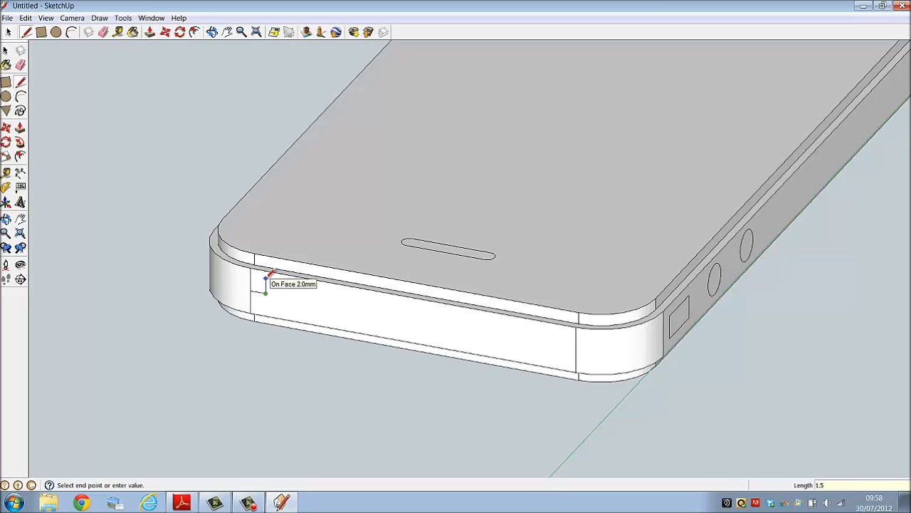
{"action": "type", "text": "1.5"}
{"action": "key", "text": "Return"}
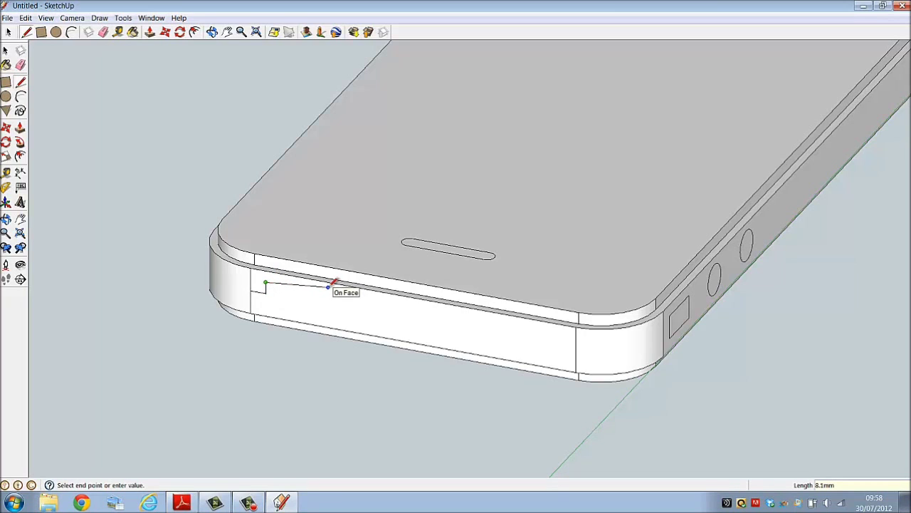
Draw the 10 by 3 mm rectangle on the end face, closing it at its starting corner
{"action": "type", "text": "10"}
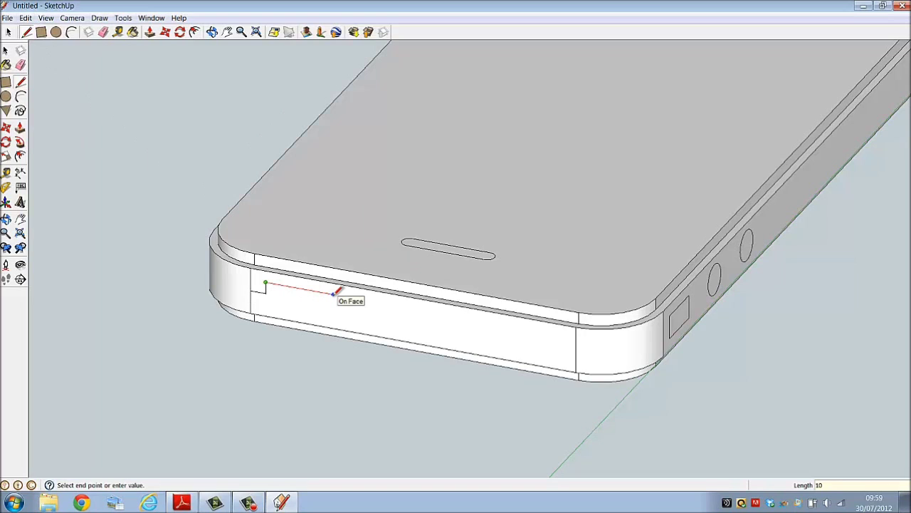
{"action": "key", "text": "Return"}
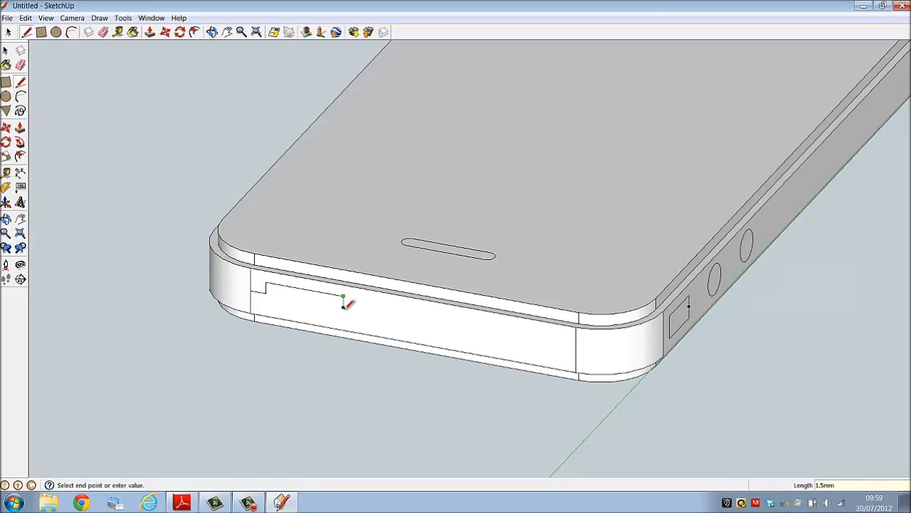
{"action": "type", "text": "3"}
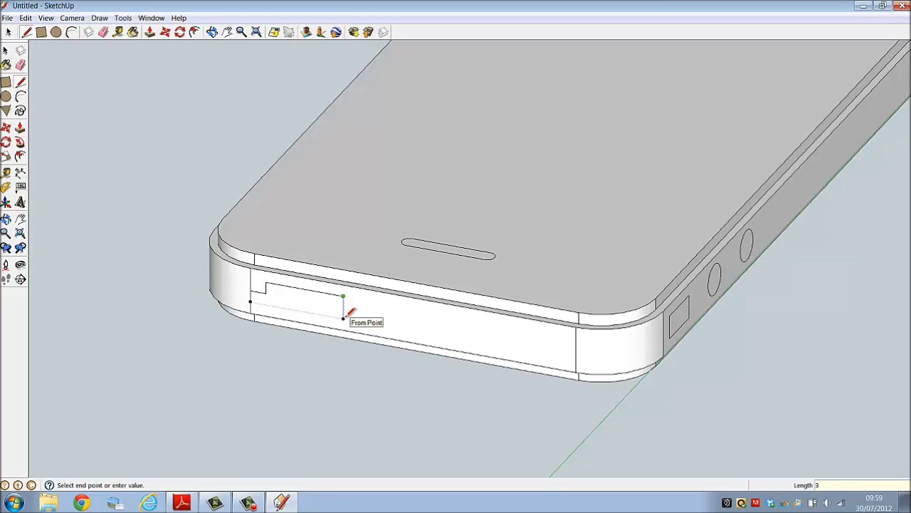
{"action": "key", "text": "Return"}
{"action": "type", "text": "1"}
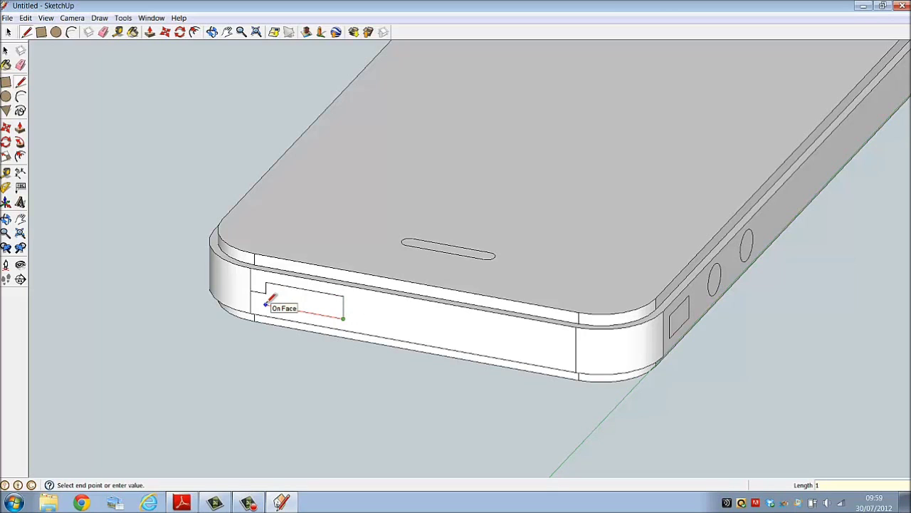
{"action": "type", "text": "0"}
{"action": "key", "text": "Return"}
{"action": "left_click", "coordinate": [265, 283]}
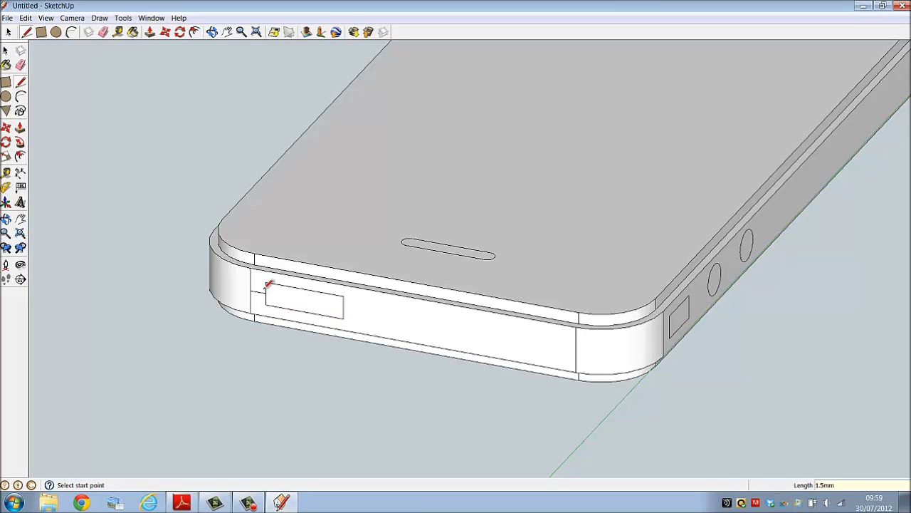
{"action": "left_click", "coordinate": [103, 32]}
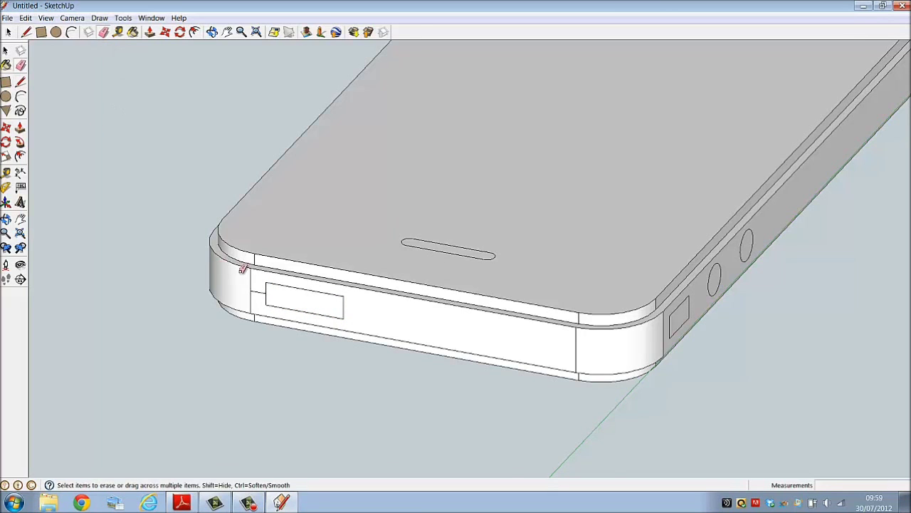
{"action": "scroll", "coordinate": [292, 305], "scroll_direction": "up", "scroll_amount": 2}
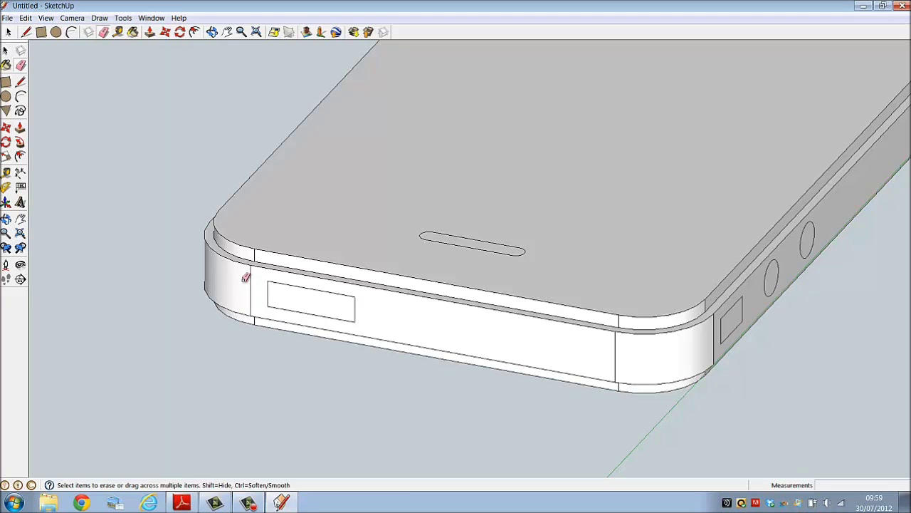
{"action": "scroll", "coordinate": [264, 278], "scroll_direction": "down", "scroll_amount": 2}
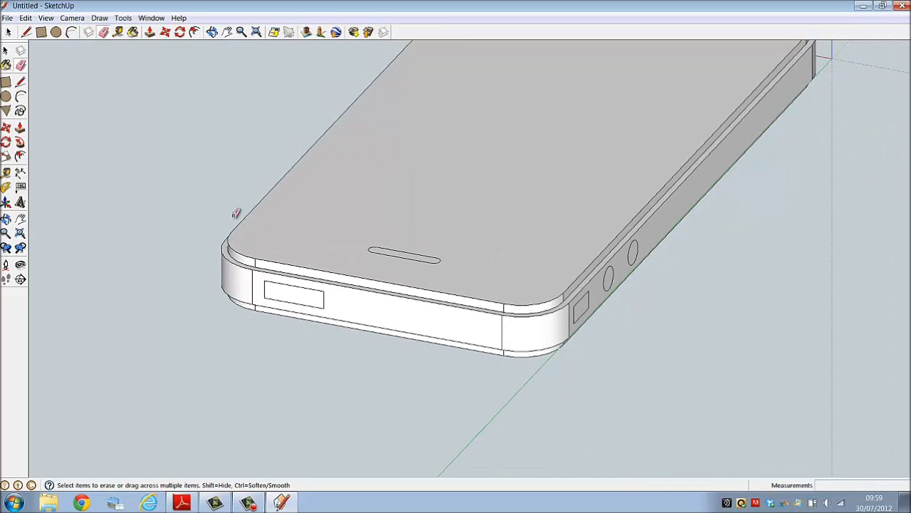
Set the camera to the standard Iso view of the whole phone
{"action": "left_click", "coordinate": [72, 18]}
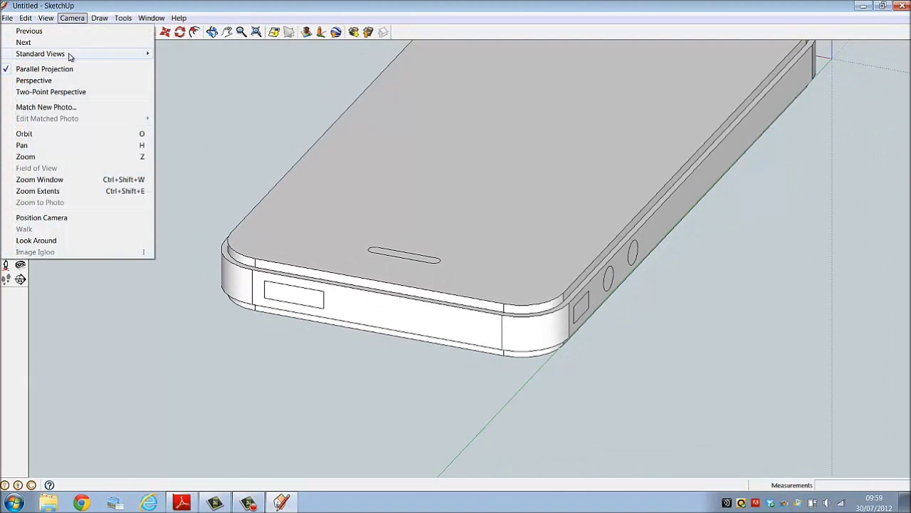
{"action": "mouse_move", "coordinate": [67, 54]}
{"action": "left_click", "coordinate": [195, 123]}
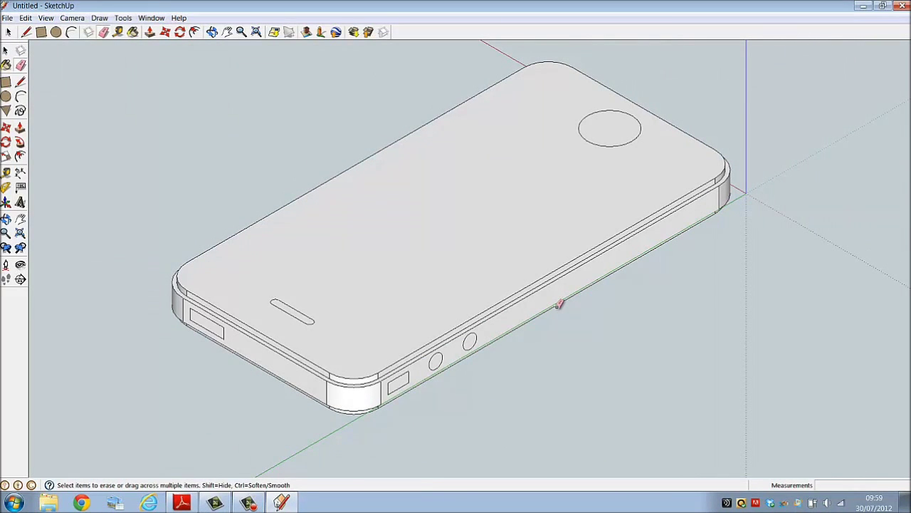
{"action": "left_click", "coordinate": [149, 31]}
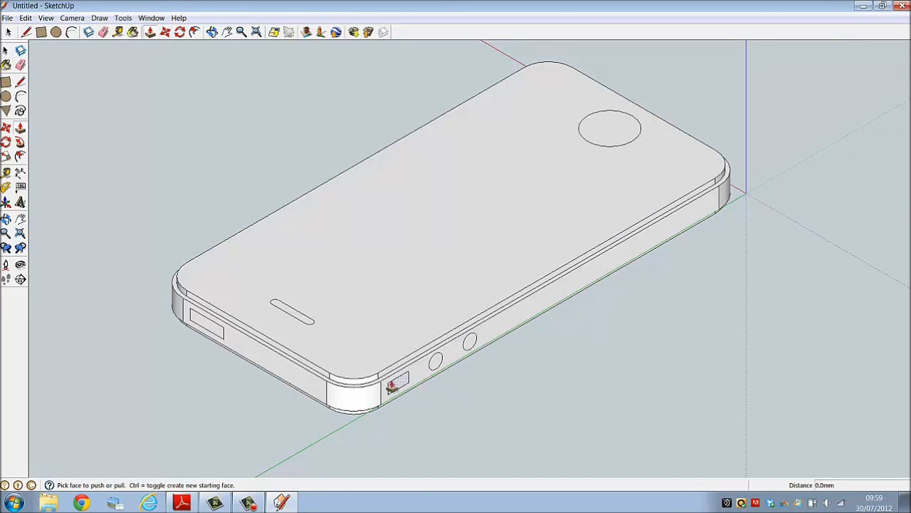
Pull the side rectangle, both side buttons and the end-face rectangle out 0.5 mm
{"action": "scroll", "coordinate": [418, 406], "scroll_direction": "up", "scroll_amount": 3}
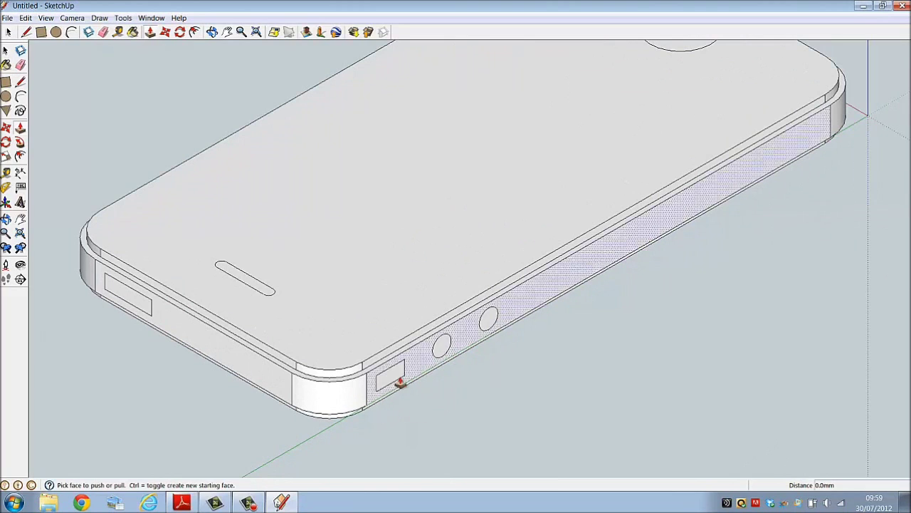
{"action": "left_click_drag", "start_coordinate": [394, 373], "coordinate": [425, 388]}
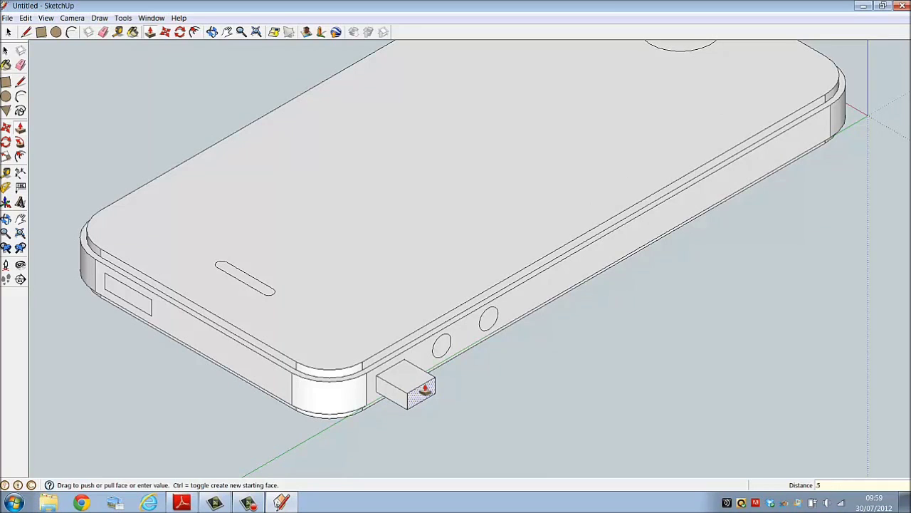
{"action": "type", "text": ".5"}
{"action": "key", "text": "Return"}
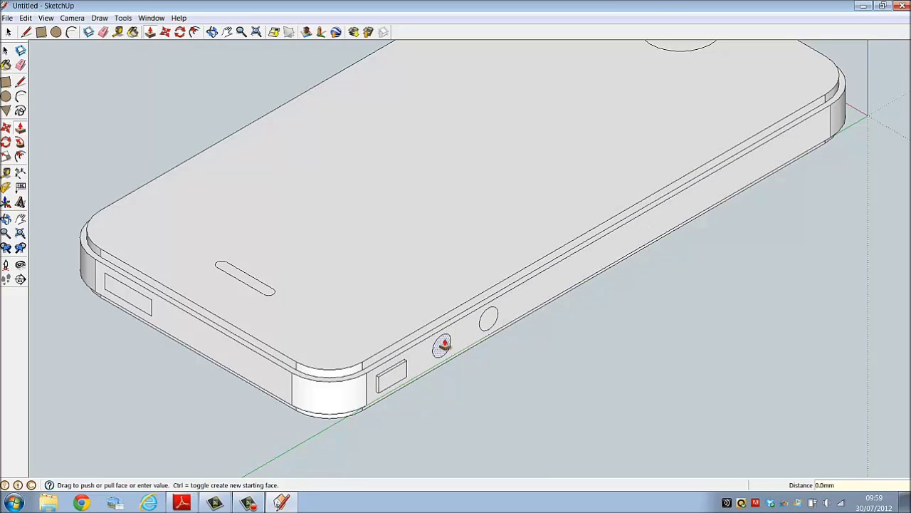
{"action": "left_click_drag", "start_coordinate": [441, 345], "coordinate": [492, 378]}
{"action": "type", "text": ".5"}
{"action": "key", "text": "Return"}
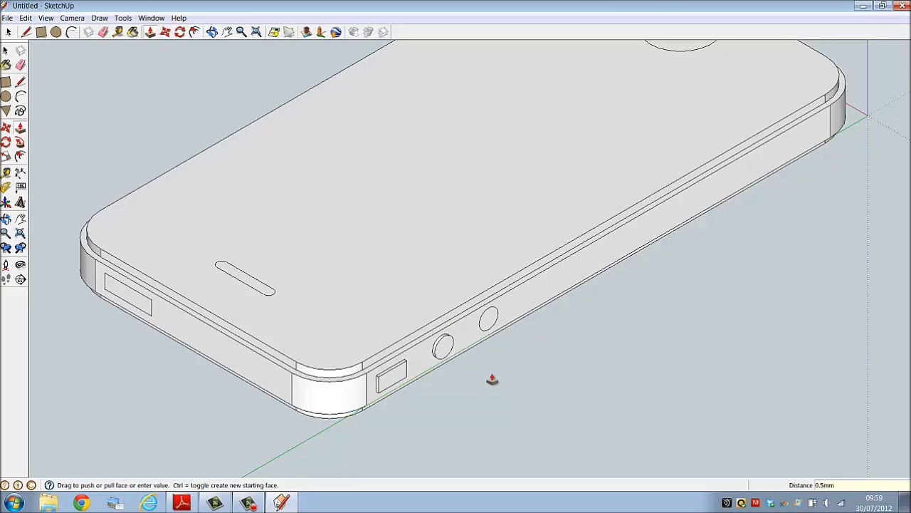
{"action": "left_click_drag", "start_coordinate": [489, 319], "coordinate": [534, 344]}
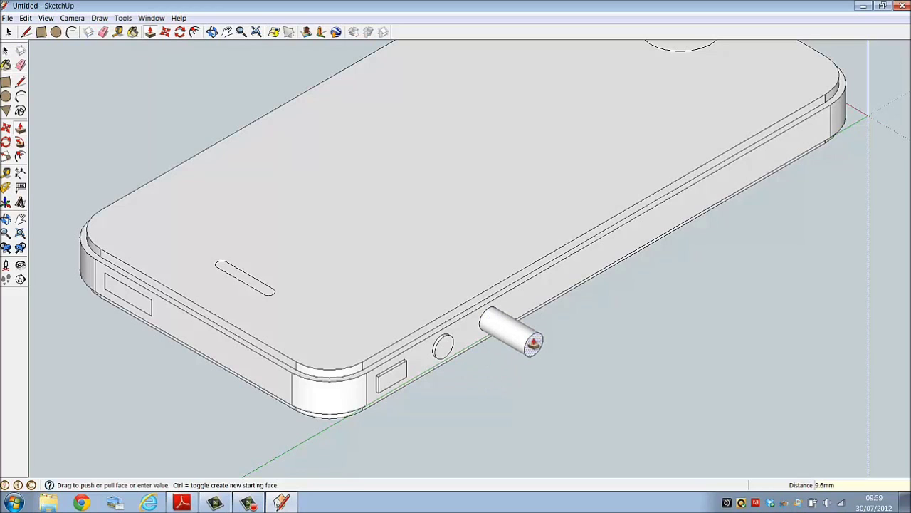
{"action": "key", "text": "Return"}
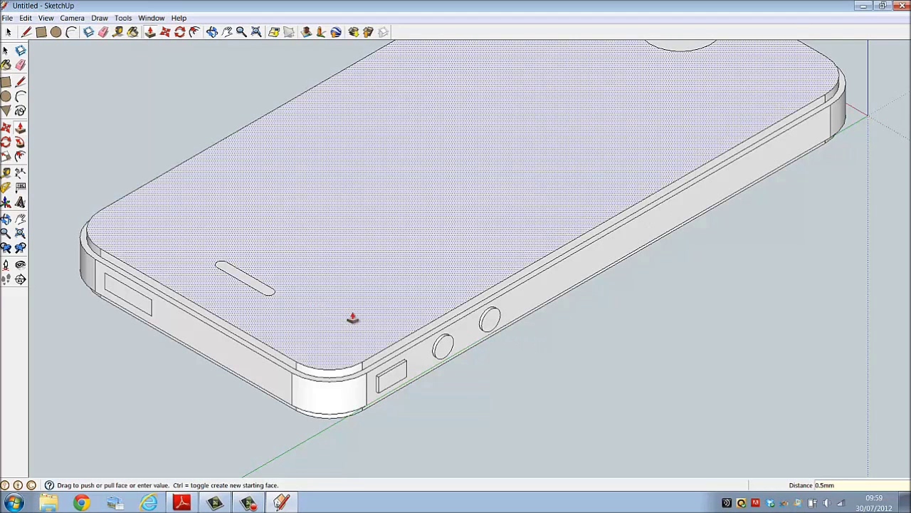
{"action": "left_click_drag", "start_coordinate": [124, 297], "coordinate": [96, 311]}
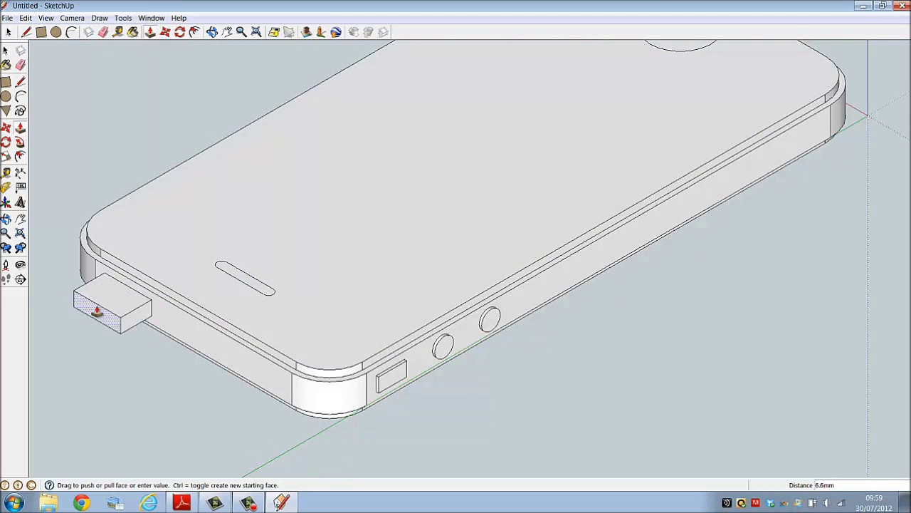
{"action": "key", "text": "Return"}
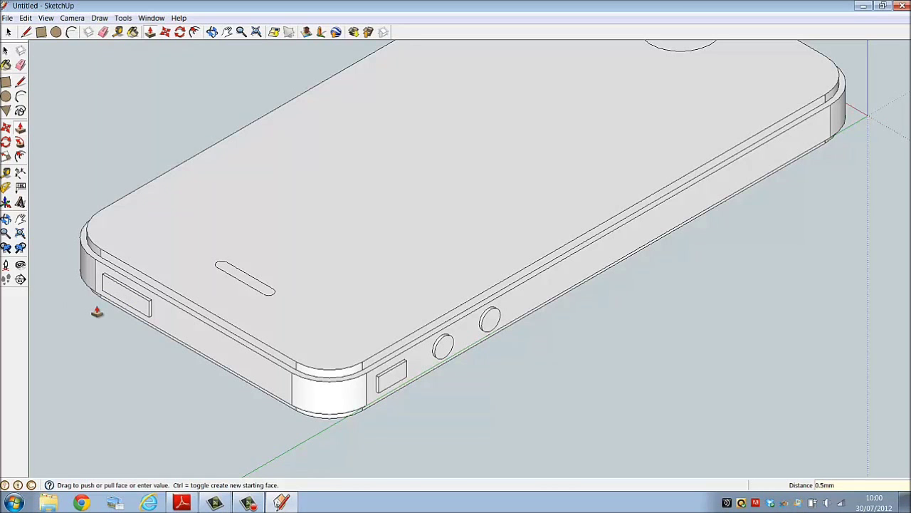
Push the speaker slot and home button circle 0.5 mm into the top face
{"action": "scroll", "coordinate": [256, 285], "scroll_direction": "up", "scroll_amount": 3}
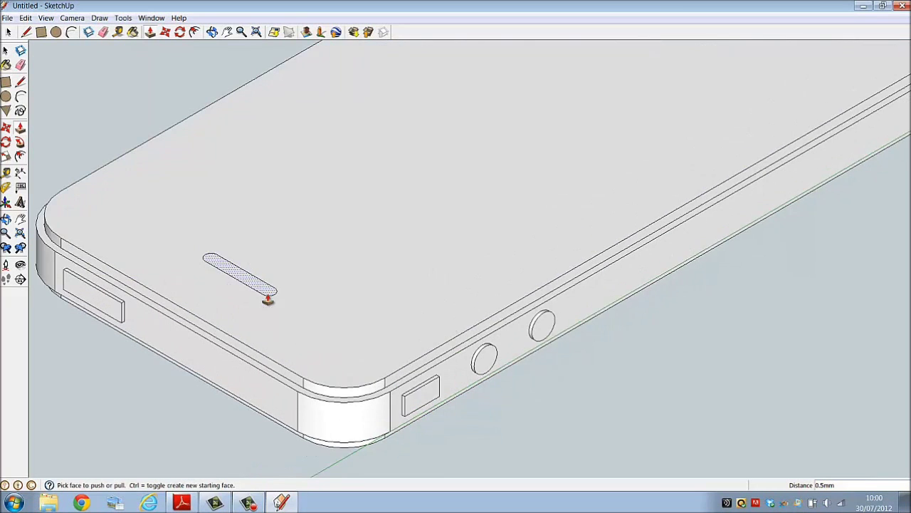
{"action": "left_click", "coordinate": [246, 278]}
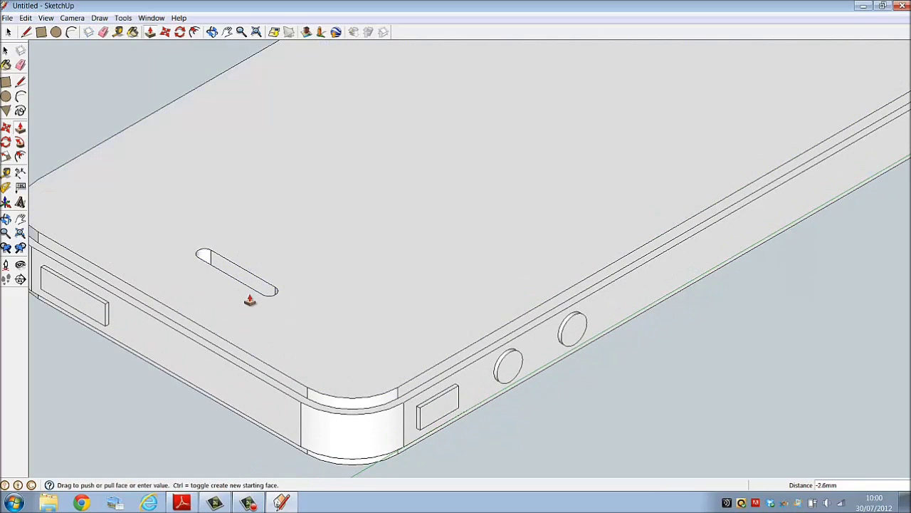
{"action": "type", "text": ".5"}
{"action": "key", "text": "Return"}
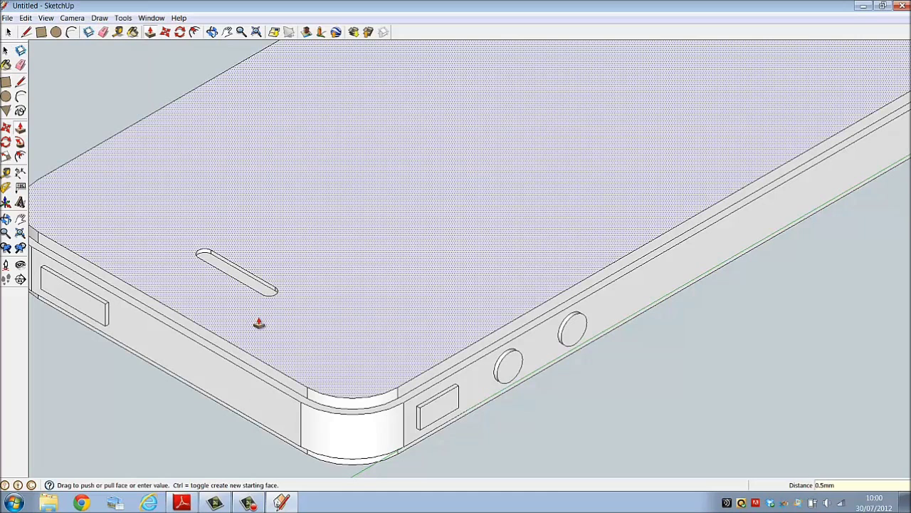
{"action": "scroll", "coordinate": [270, 299], "scroll_direction": "down", "scroll_amount": 6}
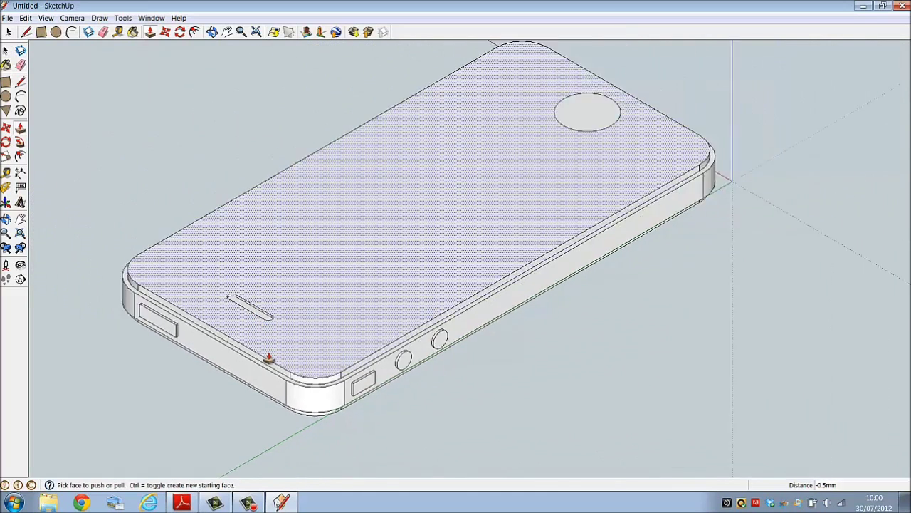
{"action": "scroll", "coordinate": [610, 80], "scroll_direction": "up", "scroll_amount": 5}
{"action": "left_click", "coordinate": [505, 180]}
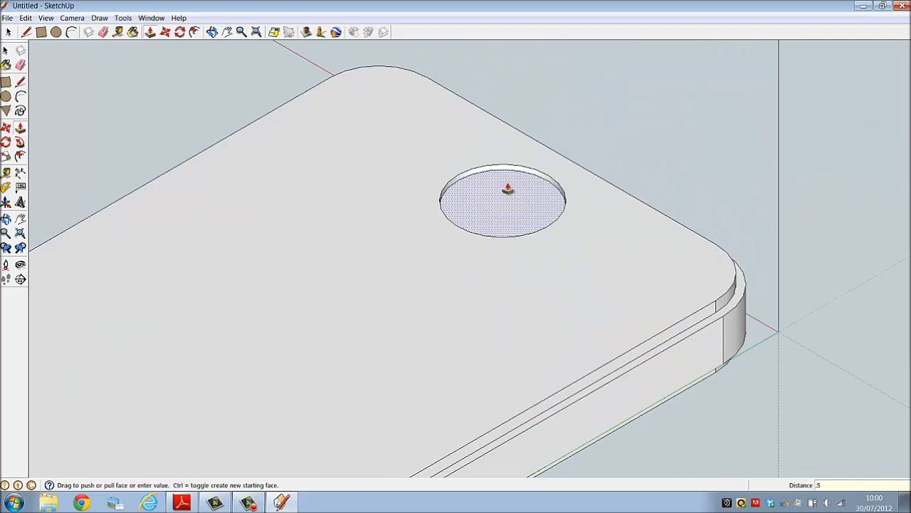
{"action": "key", "text": "Return"}
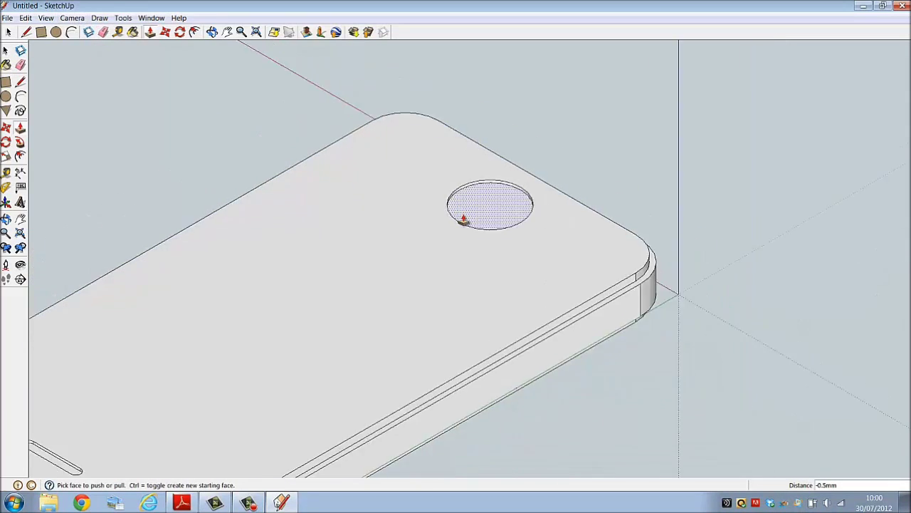
{"action": "scroll", "coordinate": [463, 220], "scroll_direction": "down", "scroll_amount": 5}
{"action": "left_click", "coordinate": [212, 31]}
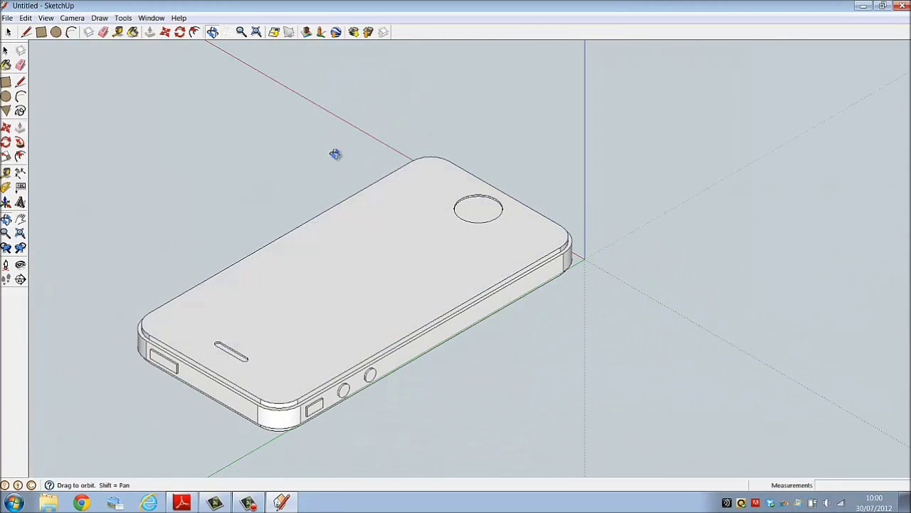
Switch to the Left standard view and zoom in on the phone's side buttons
{"action": "left_click_drag", "start_coordinate": [334, 153], "coordinate": [201, 346]}
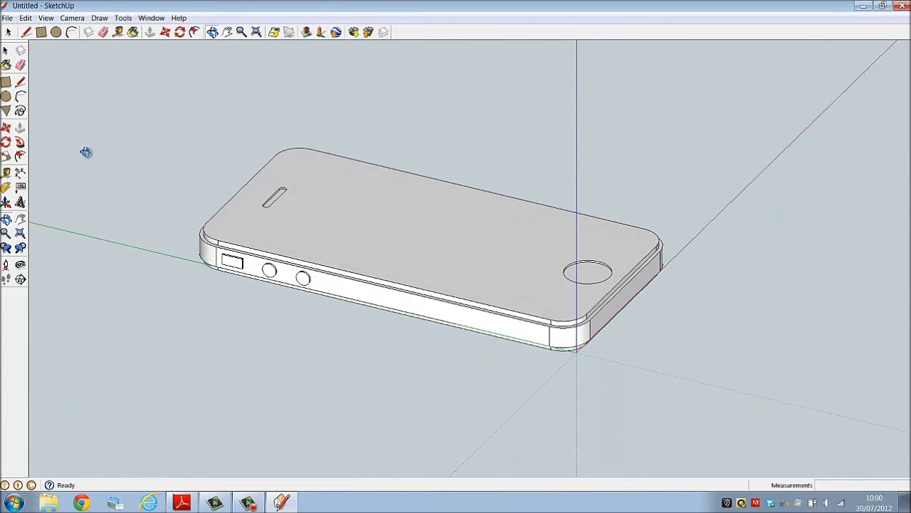
{"action": "left_click", "coordinate": [74, 20]}
{"action": "mouse_move", "coordinate": [77, 55]}
{"action": "left_click", "coordinate": [190, 102]}
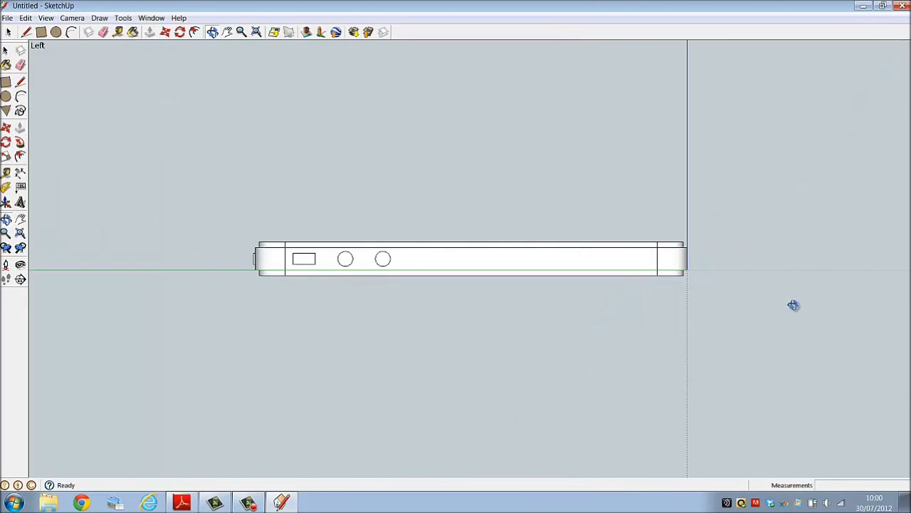
{"action": "scroll", "coordinate": [701, 260], "scroll_direction": "up", "scroll_amount": 2}
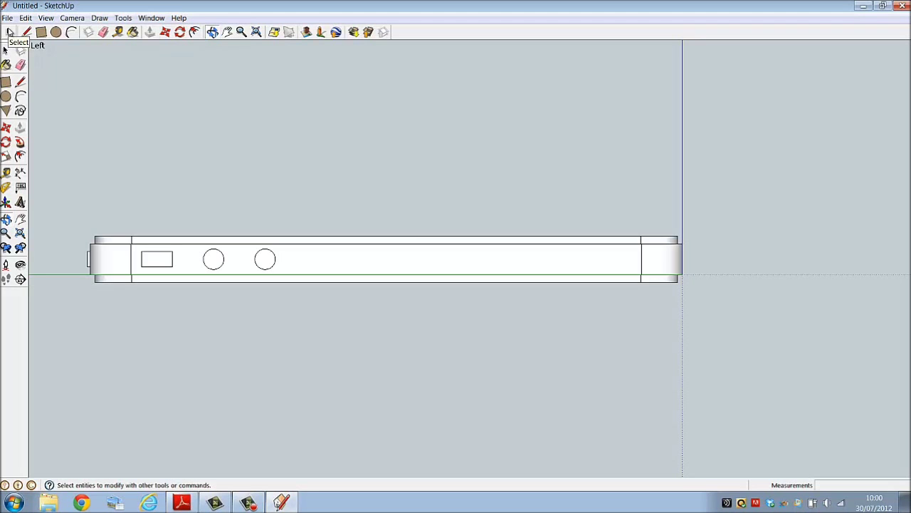
{"action": "left_click", "coordinate": [72, 18]}
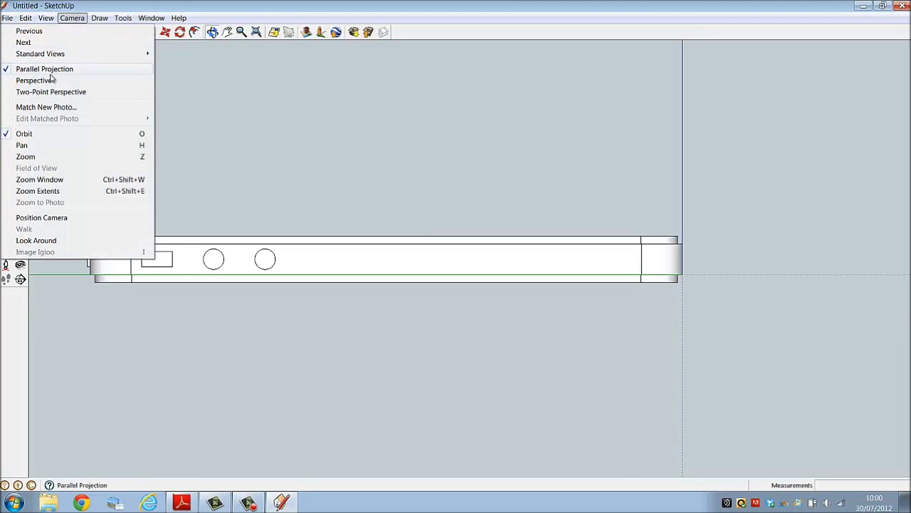
{"action": "left_click", "coordinate": [72, 18]}
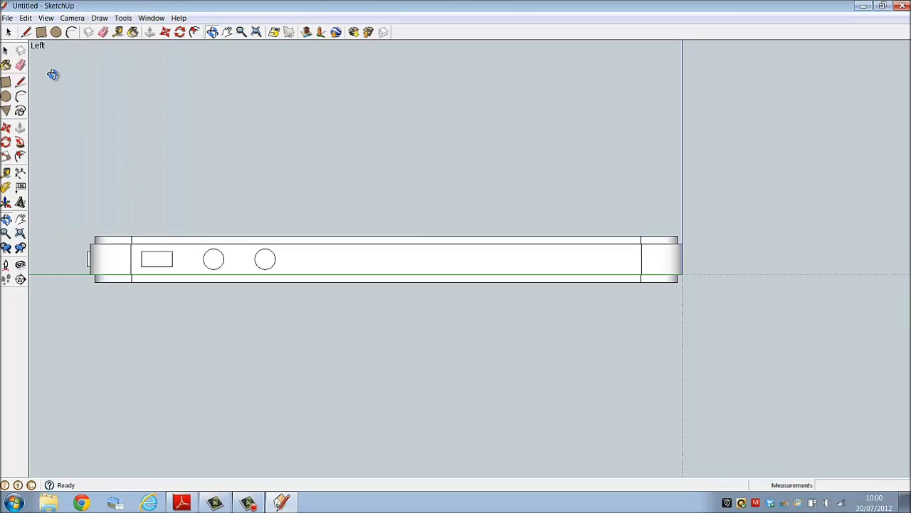
{"action": "left_click", "coordinate": [8, 32]}
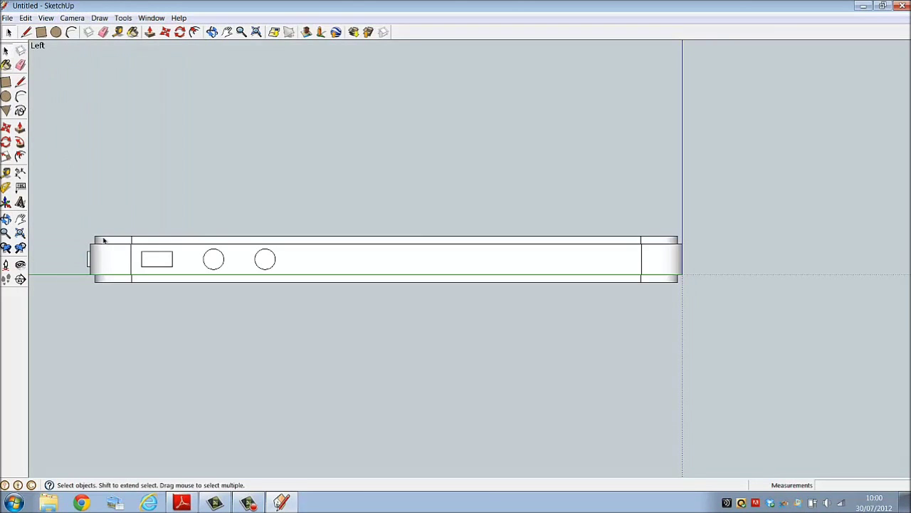
{"action": "left_click_drag", "start_coordinate": [72, 228], "coordinate": [748, 344]}
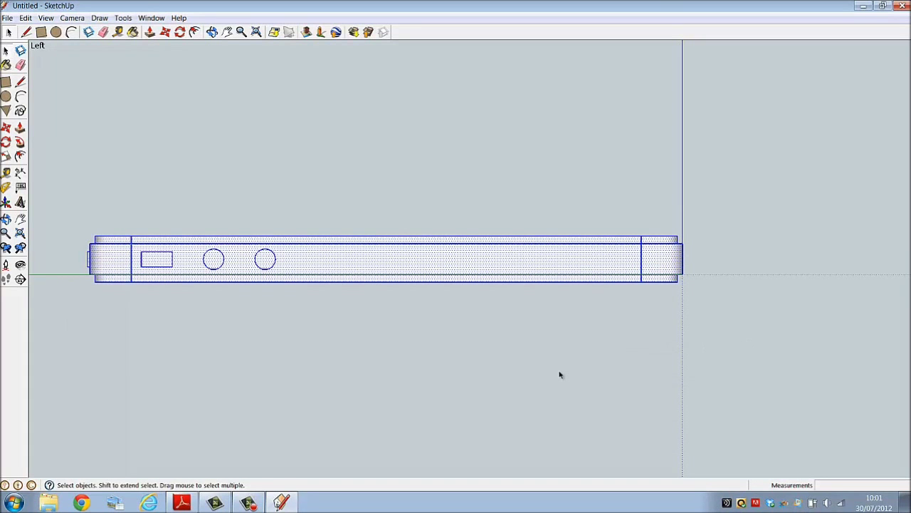
{"action": "left_click", "coordinate": [165, 32]}
{"action": "left_click", "coordinate": [378, 224]}
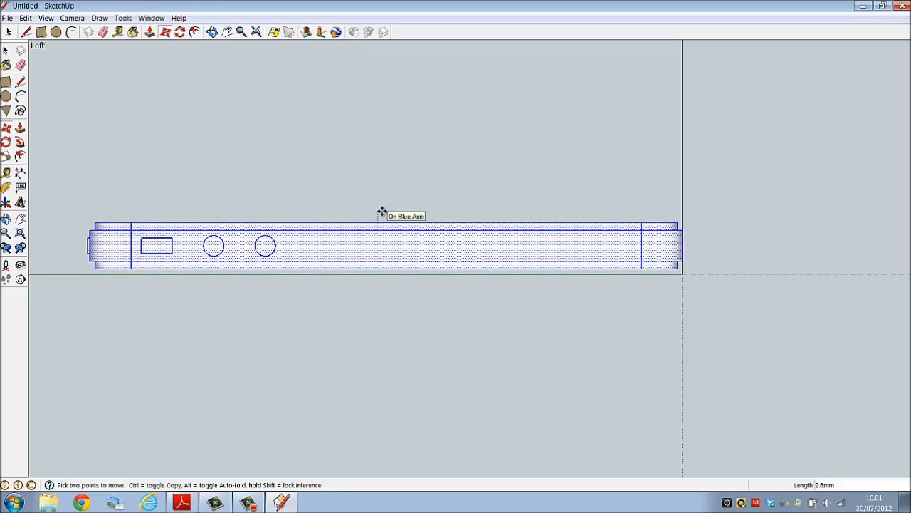
{"action": "key", "text": "Escape"}
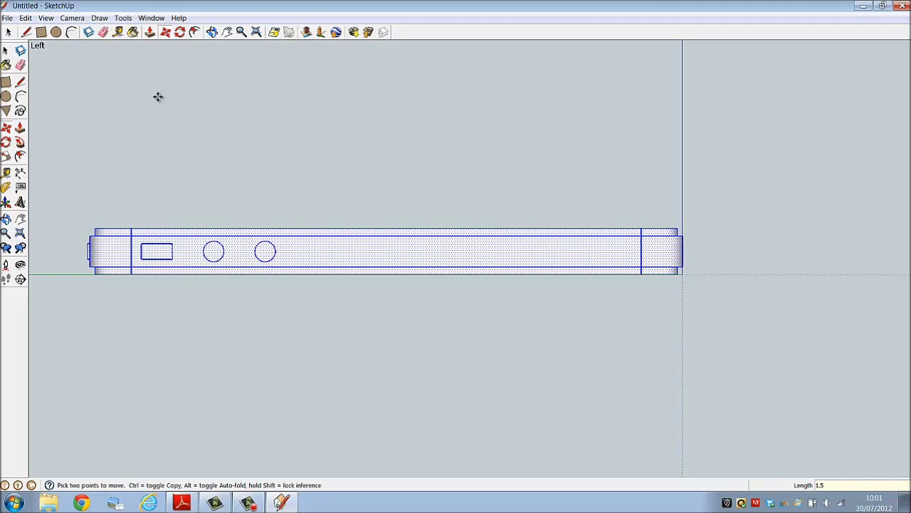
{"action": "left_click", "coordinate": [105, 97]}
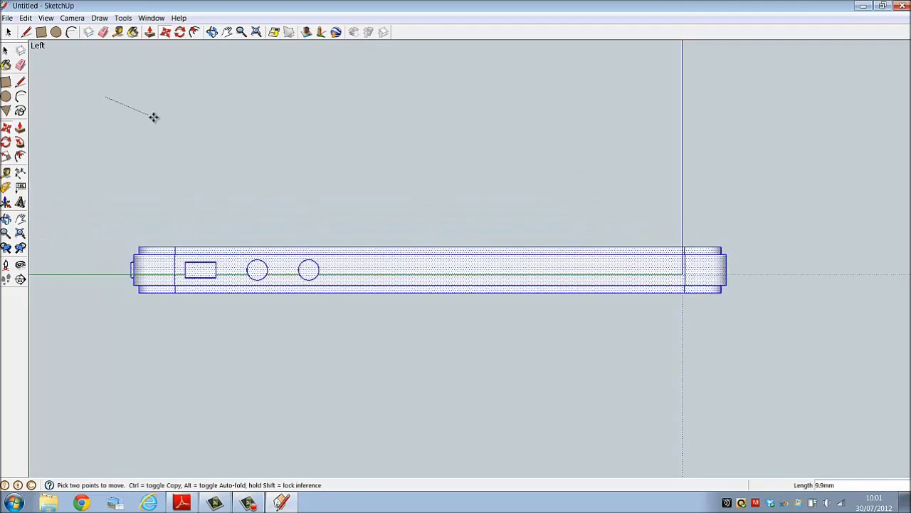
{"action": "key", "text": "Escape"}
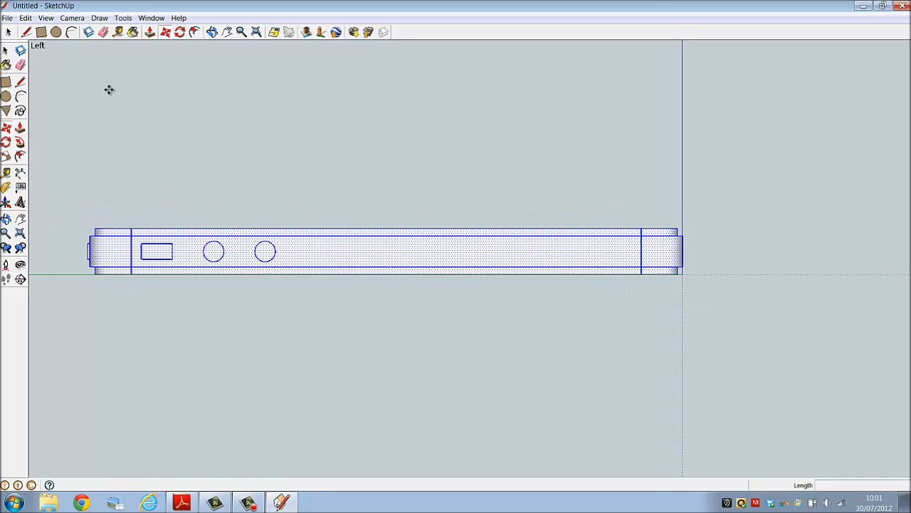
{"action": "left_click", "coordinate": [9, 32]}
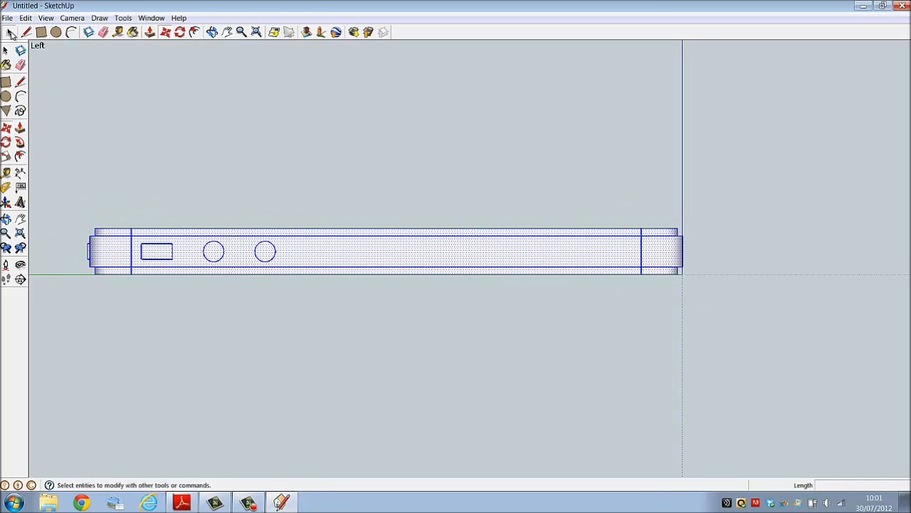
{"action": "left_click", "coordinate": [138, 116]}
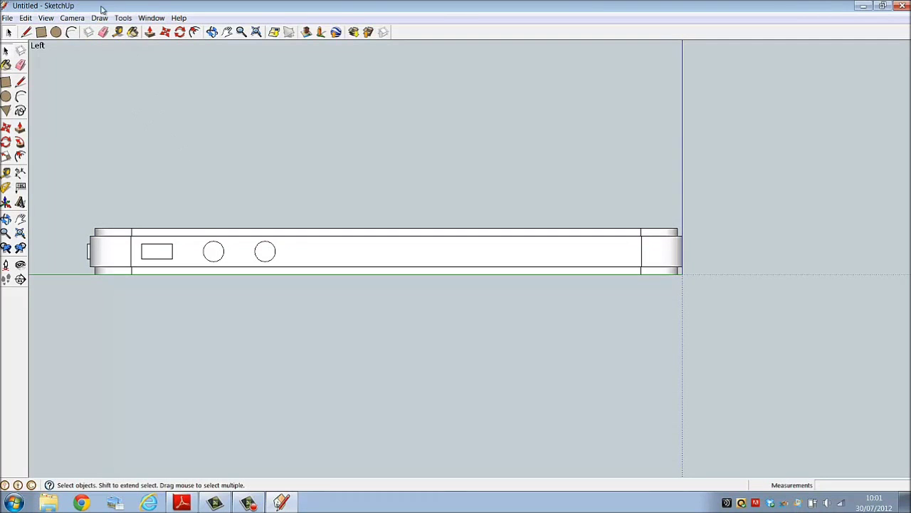
Set the camera to the Iso standard view with Perspective projection
{"action": "left_click", "coordinate": [72, 18]}
{"action": "mouse_move", "coordinate": [81, 54]}
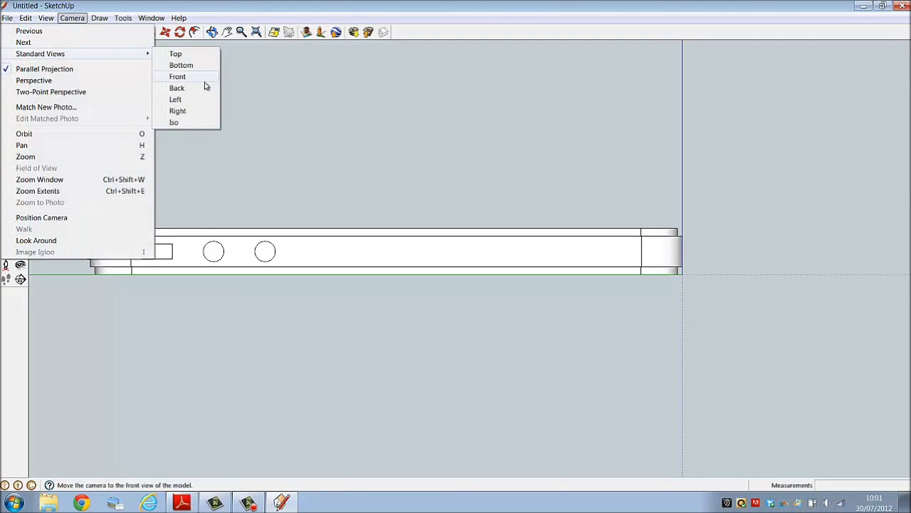
{"action": "left_click", "coordinate": [191, 124]}
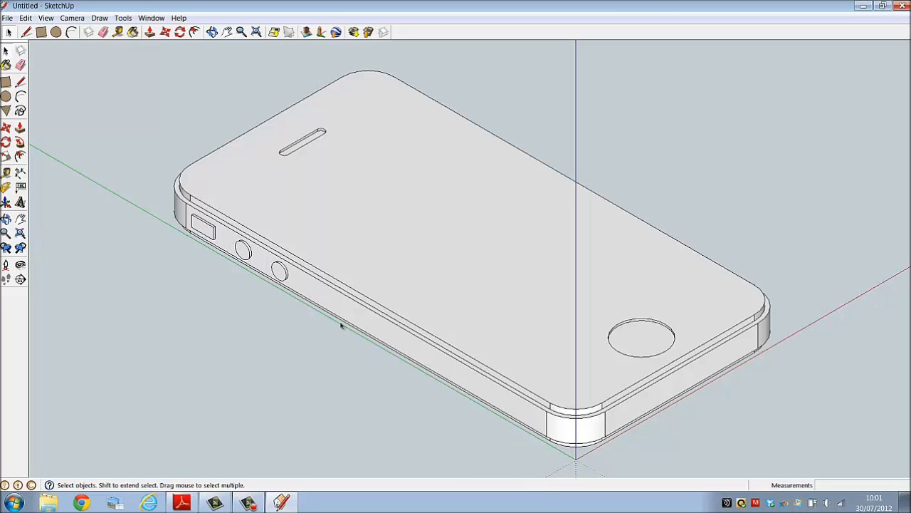
{"action": "left_click", "coordinate": [73, 17]}
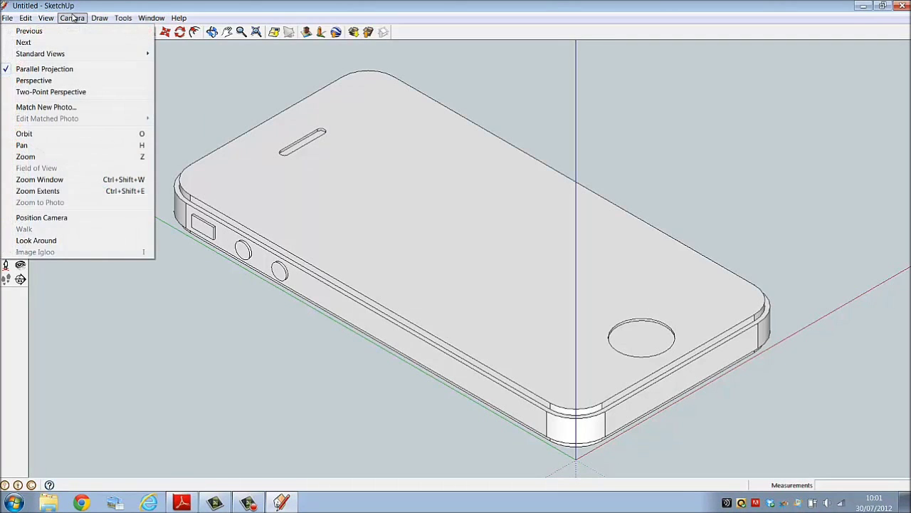
{"action": "left_click", "coordinate": [42, 83]}
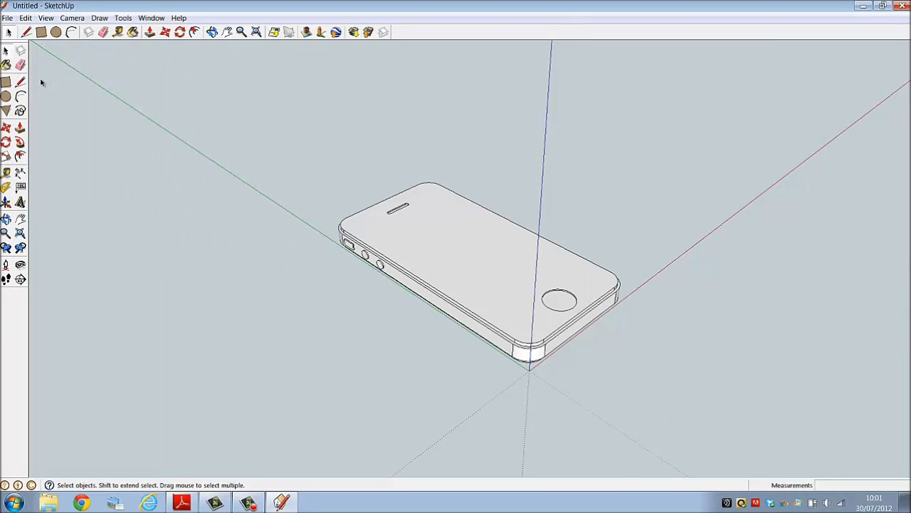
Turn on shadows and orbit around the phone to view it from a low angle
{"action": "left_click", "coordinate": [49, 22]}
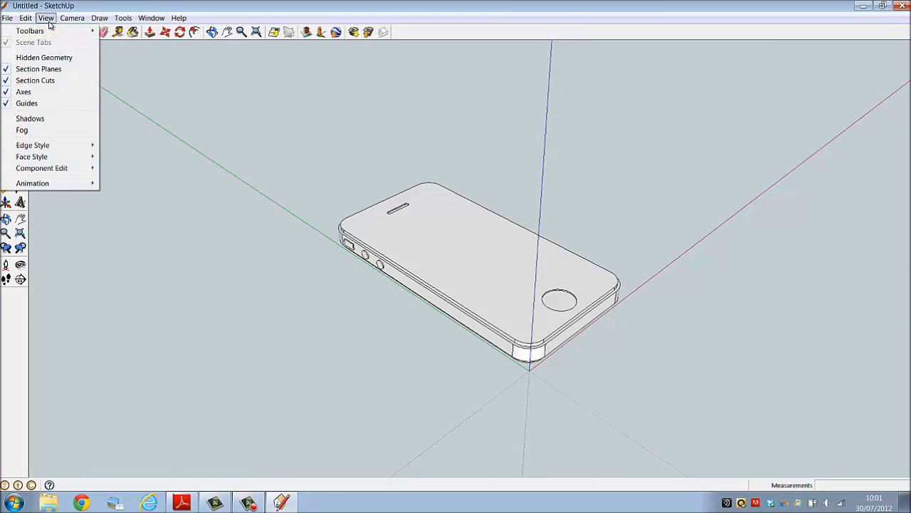
{"action": "left_click", "coordinate": [49, 118]}
{"action": "left_click", "coordinate": [211, 32]}
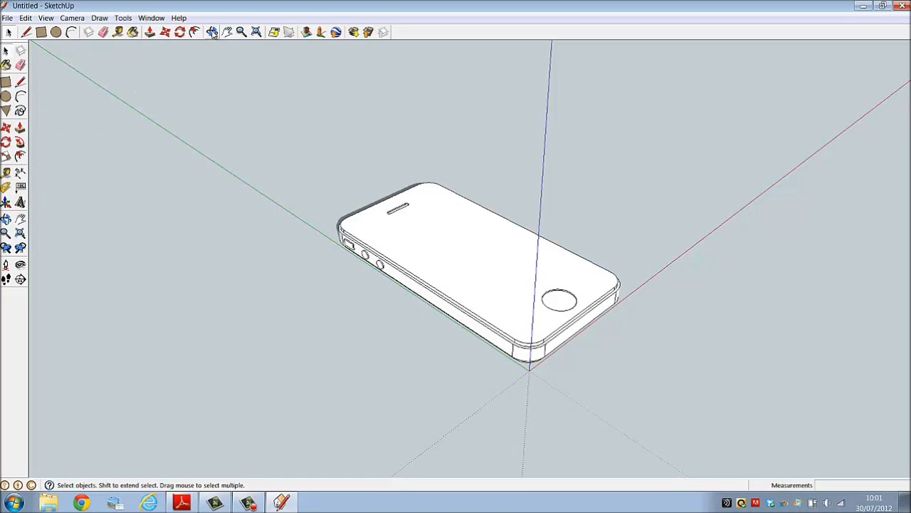
{"action": "mouse_move", "coordinate": [376, 292]}
{"action": "left_mouse_down"}
{"action": "mouse_move", "coordinate": [477, 282]}
{"action": "mouse_move", "coordinate": [615, 309]}
{"action": "left_mouse_up"}
{"action": "mouse_move", "coordinate": [452, 277]}
{"action": "left_mouse_down"}
{"action": "mouse_move", "coordinate": [515, 266]}
{"action": "mouse_move", "coordinate": [648, 318]}
{"action": "left_mouse_up"}
{"action": "left_click_drag", "start_coordinate": [373, 306], "coordinate": [653, 323]}
{"action": "left_click_drag", "start_coordinate": [413, 307], "coordinate": [437, 352]}
{"action": "scroll", "coordinate": [417, 289], "scroll_direction": "down", "scroll_amount": 2}
{"action": "scroll", "coordinate": [424, 282], "scroll_direction": "up", "scroll_amount": 4}
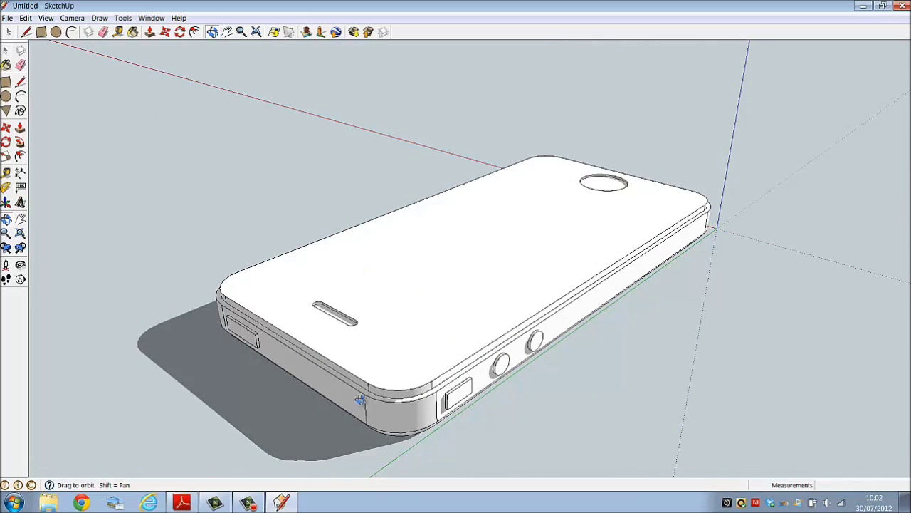
{"action": "scroll", "coordinate": [400, 460], "scroll_direction": "up", "scroll_amount": 2}
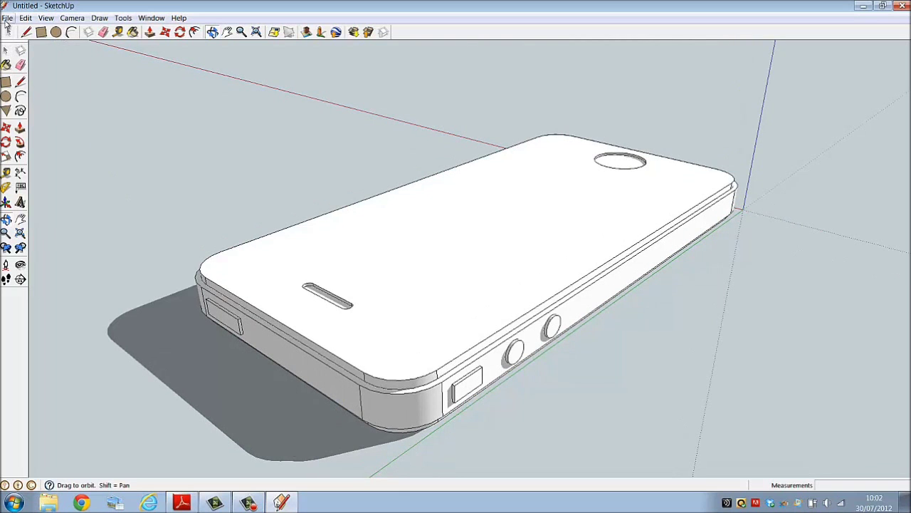
{"action": "left_click", "coordinate": [6, 18]}
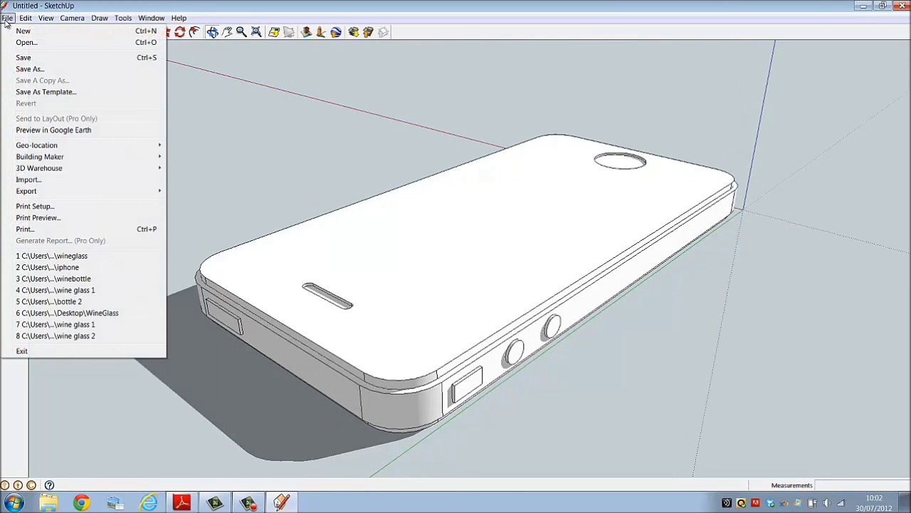
Save As 'iphone' in the Desktop folder, replacing the default file name
{"action": "left_click", "coordinate": [43, 70]}
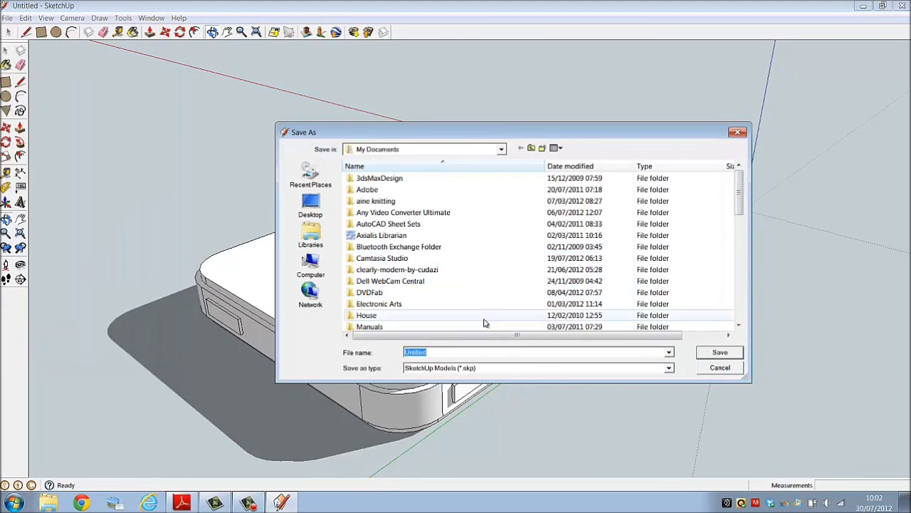
{"action": "left_click", "coordinate": [501, 149]}
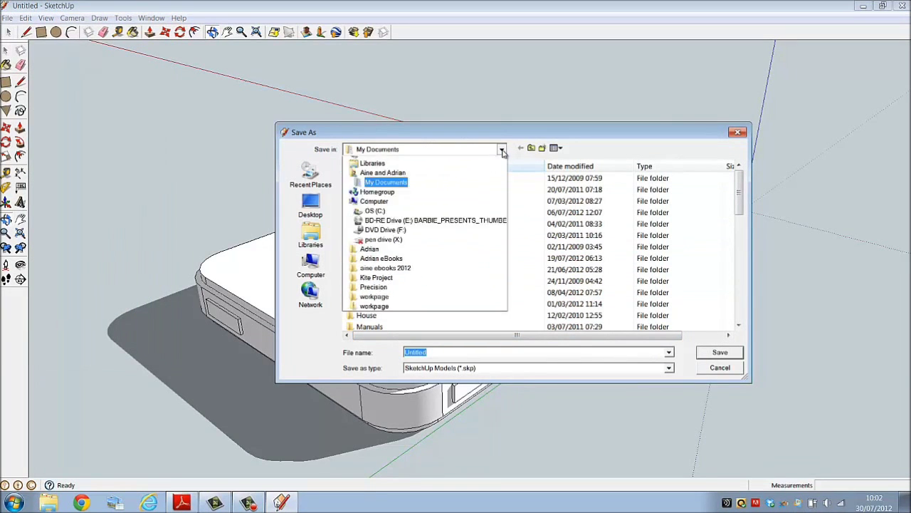
{"action": "left_click", "coordinate": [384, 172]}
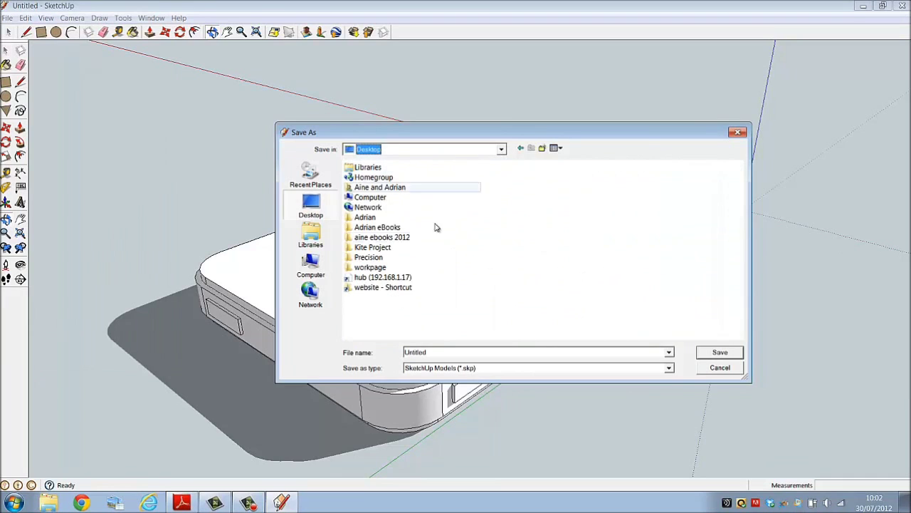
{"action": "left_click", "coordinate": [446, 352]}
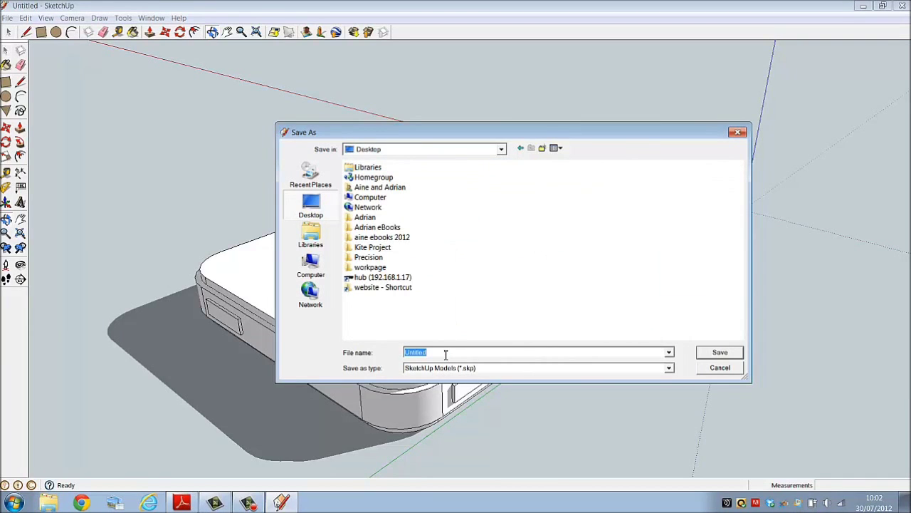
{"action": "type", "text": "iphone"}
{"action": "left_click", "coordinate": [720, 352]}
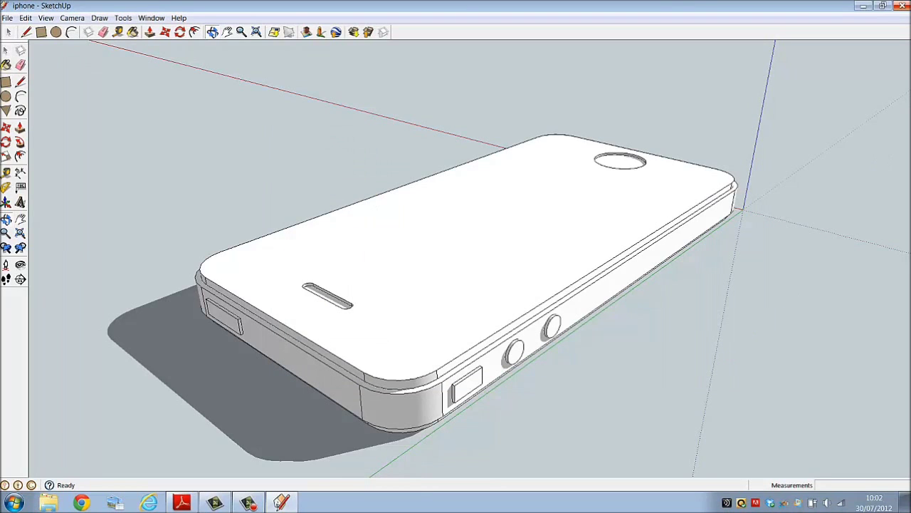
Close SketchUp and choose Maybe later to skip sharing to the 3D Warehouse
{"action": "left_click", "coordinate": [902, 7]}
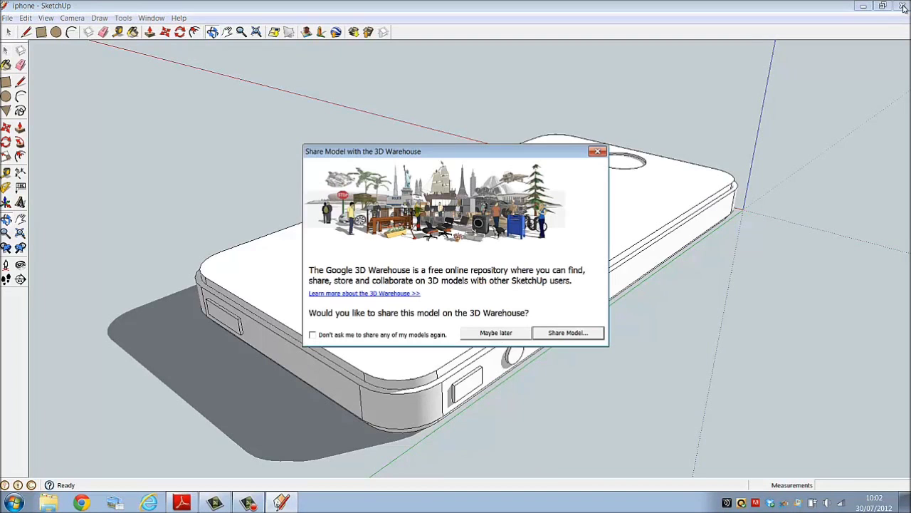
{"action": "left_click", "coordinate": [497, 332]}
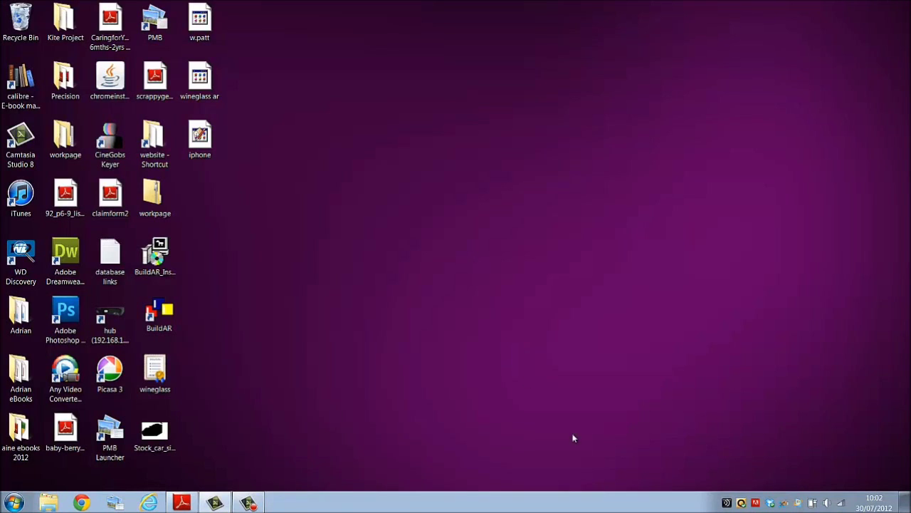